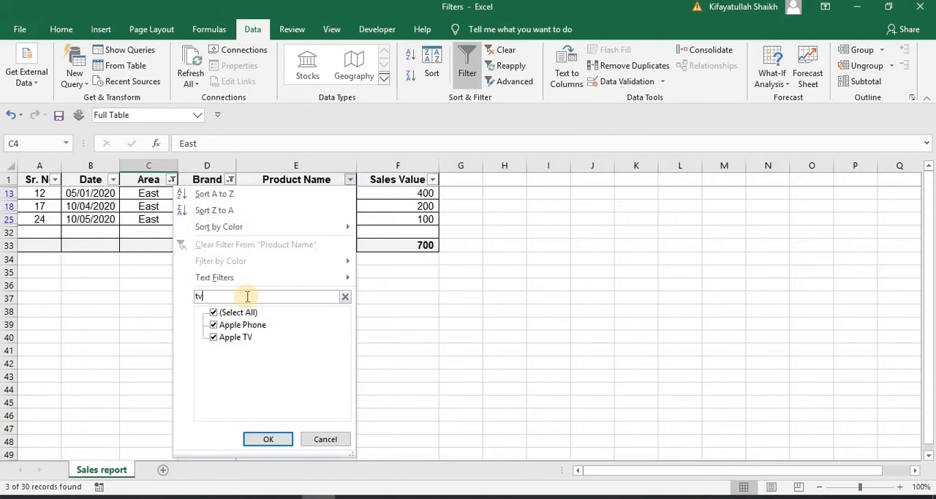
# Apply the "tv" search filter to the Product Name column and turn off filtering for the whole table
pyautogui.click(267, 439)
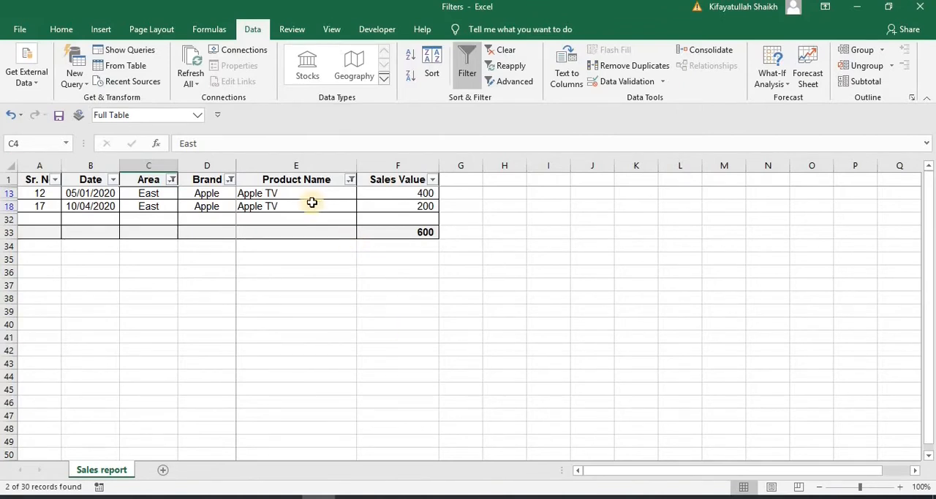
pyautogui.click(288, 206)
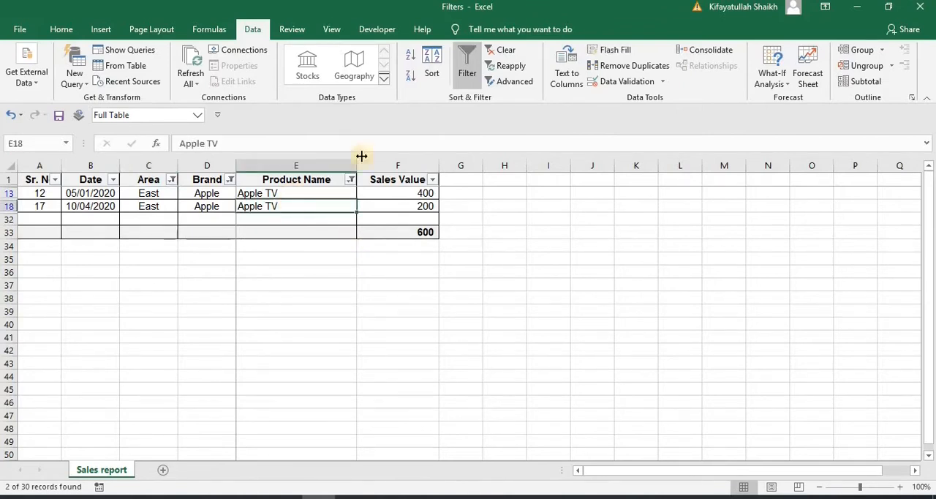
pyautogui.click(459, 81)
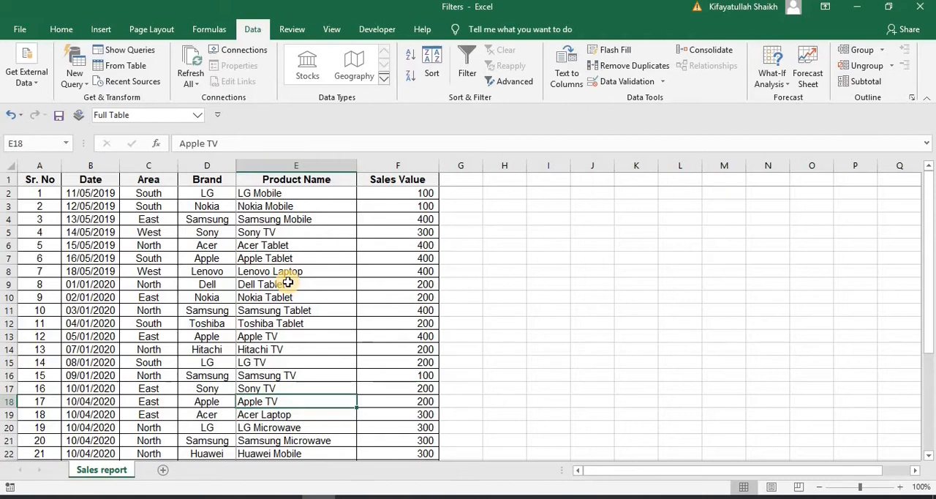
# Display the saved custom view East-Apple-TV and switch to the West-TVs & Laptops-May2019-20 view
pyautogui.click(198, 115)
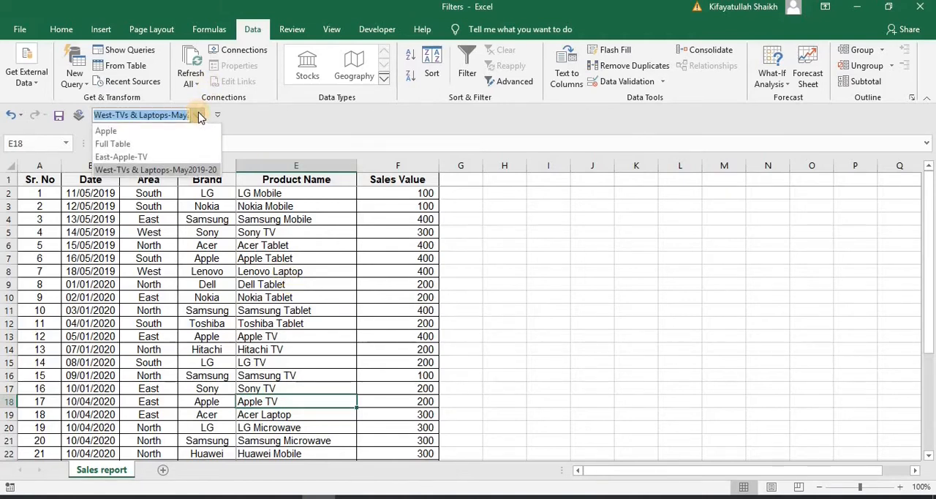
pyautogui.click(165, 157)
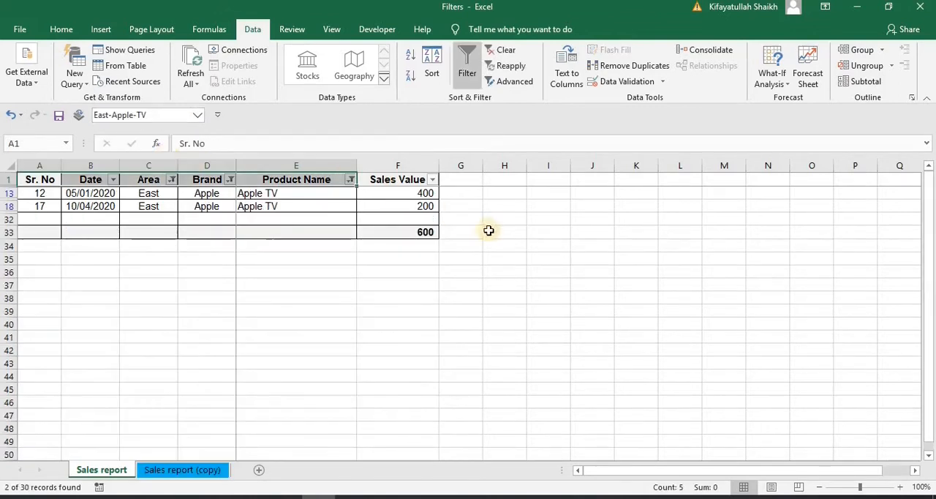
pyautogui.click(196, 115)
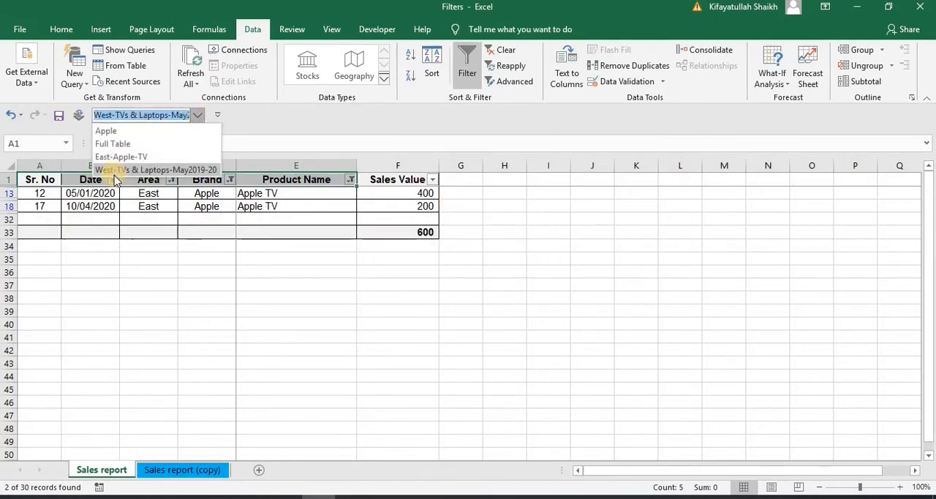
pyautogui.click(199, 169)
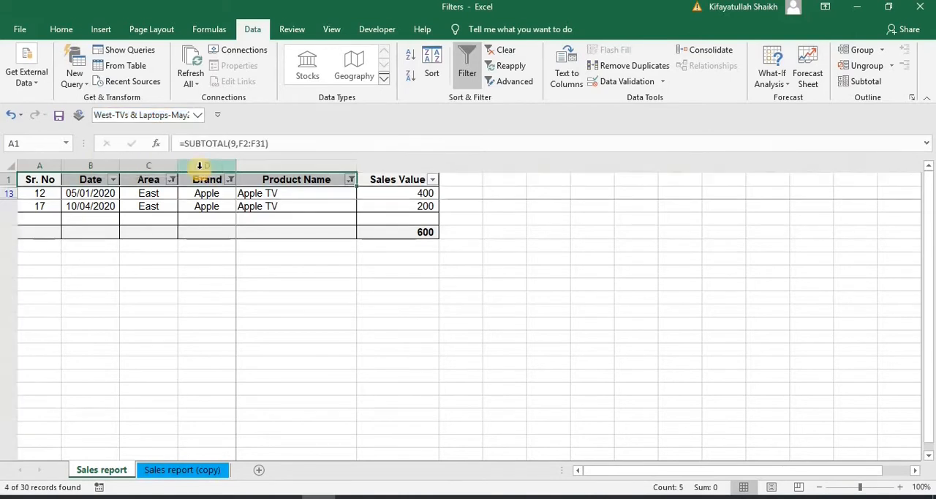
pyautogui.click(349, 303)
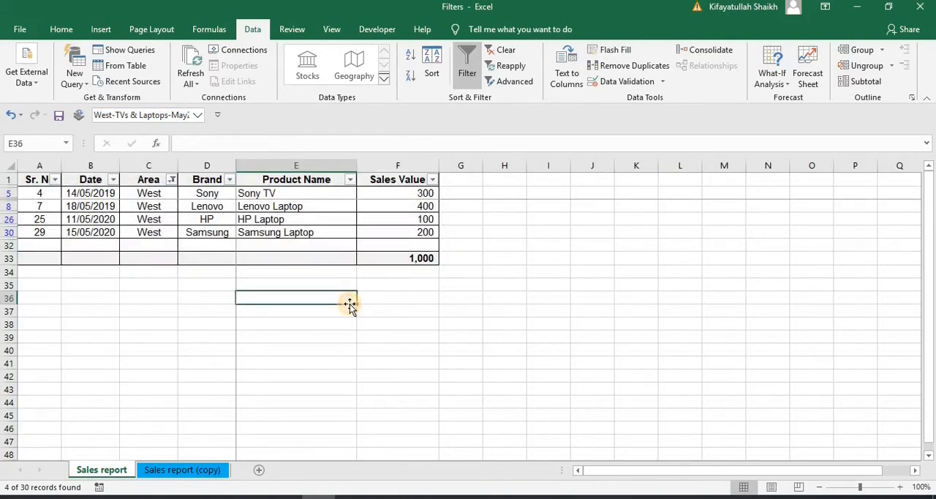
pyautogui.click(199, 116)
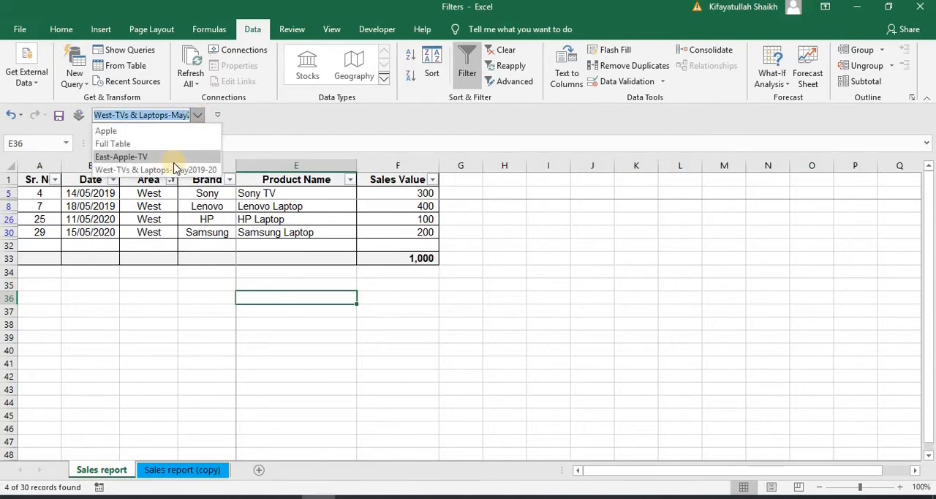
pyautogui.press('Escape')
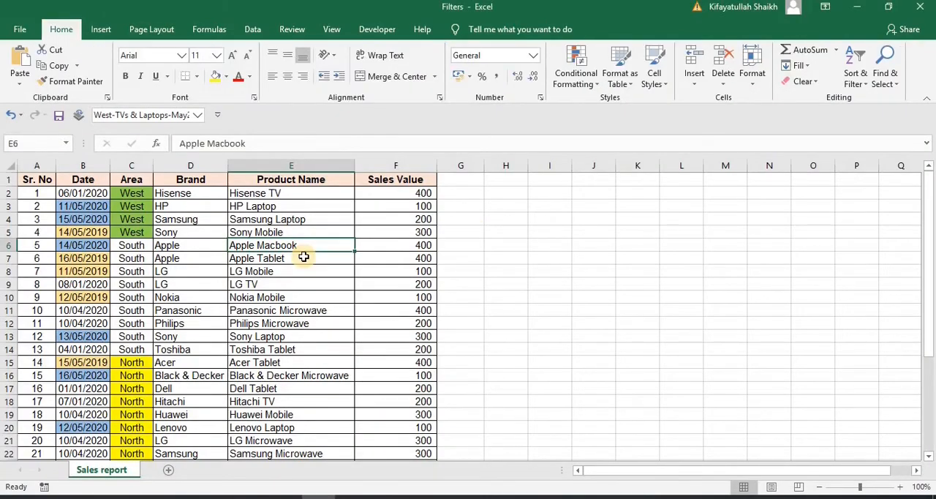
# Add filter arrows to the header row of the colored sales table and remove them again
pyautogui.click(303, 257)
pyautogui.click(165, 234)
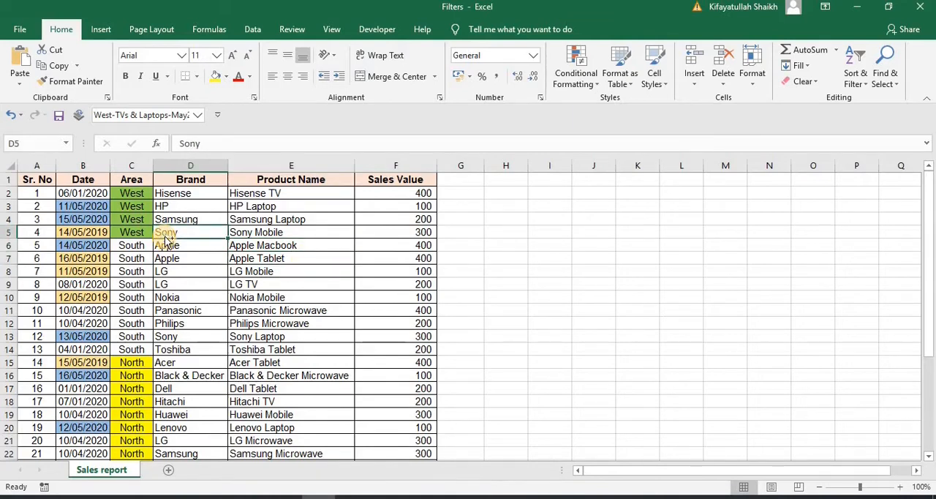
pyautogui.hotkey('ctrl', 'shift', 'l')
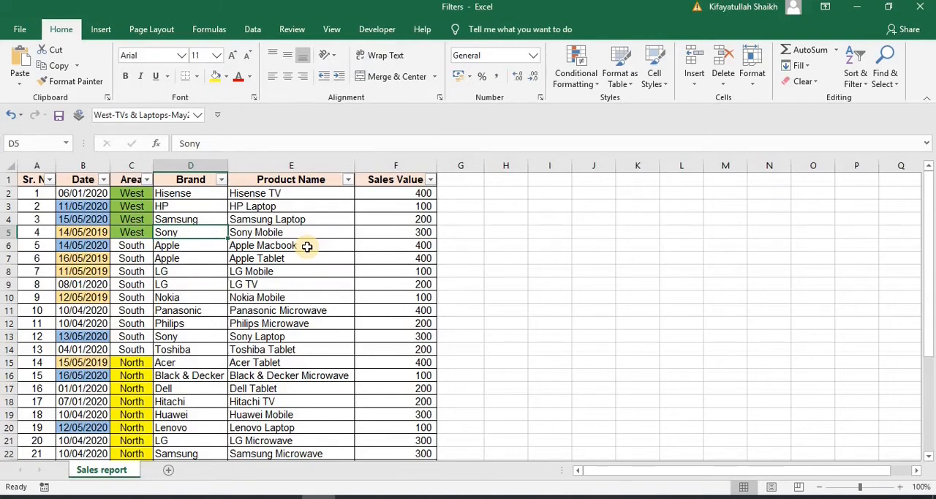
pyautogui.hotkey('ctrl', 'shift', 'l')
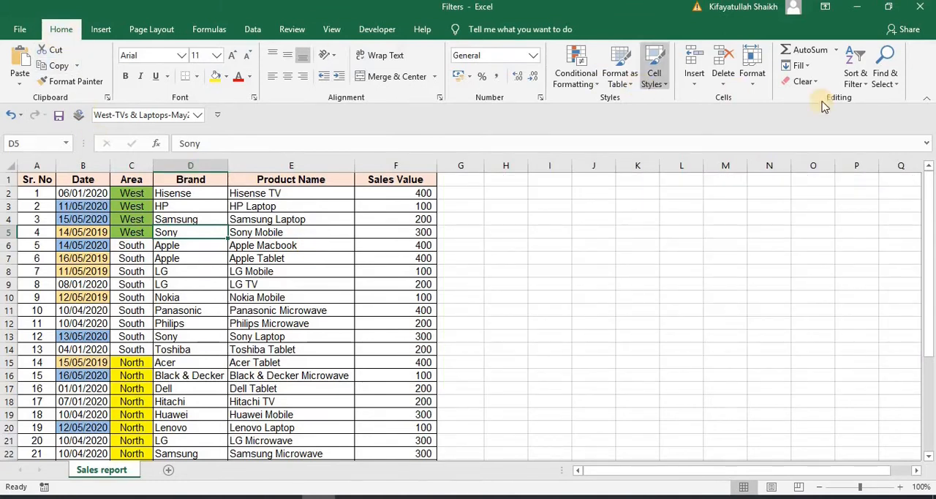
# Toggle the Filter command on, off and back on for the sales table using the Sort & Filter options
pyautogui.click(868, 85)
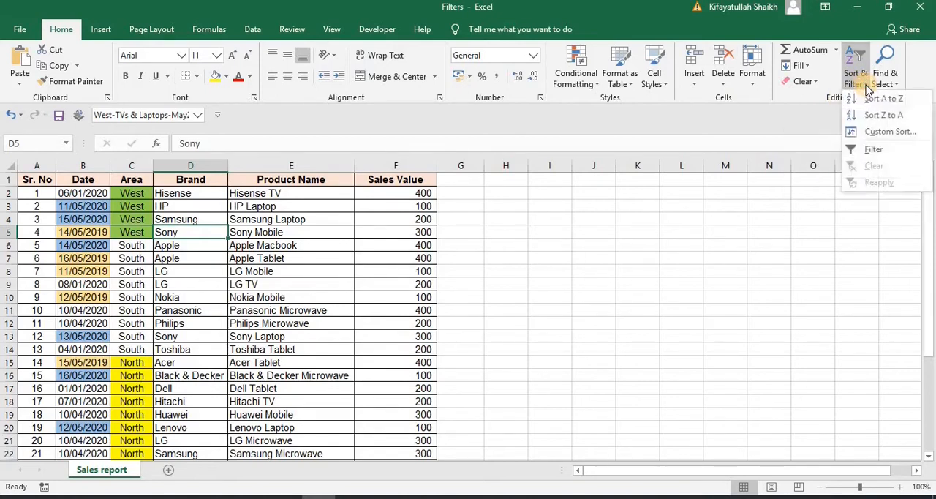
pyautogui.click(869, 151)
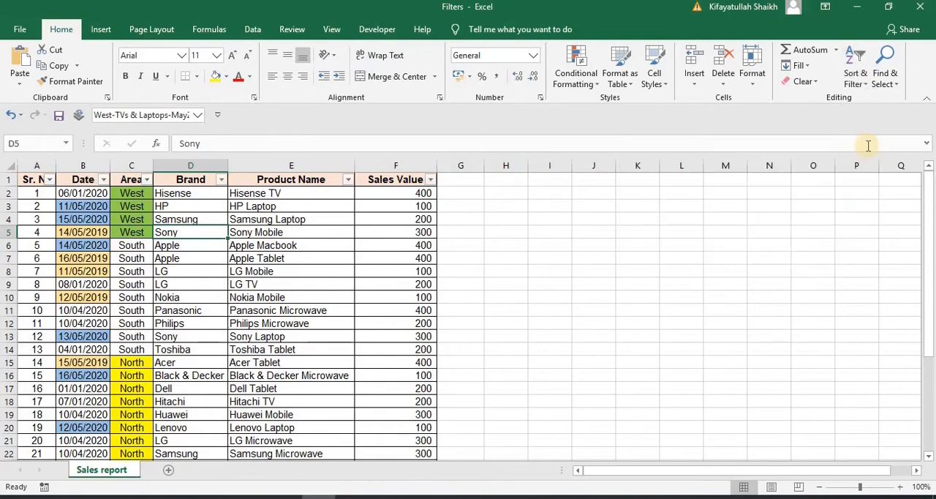
pyautogui.click(863, 82)
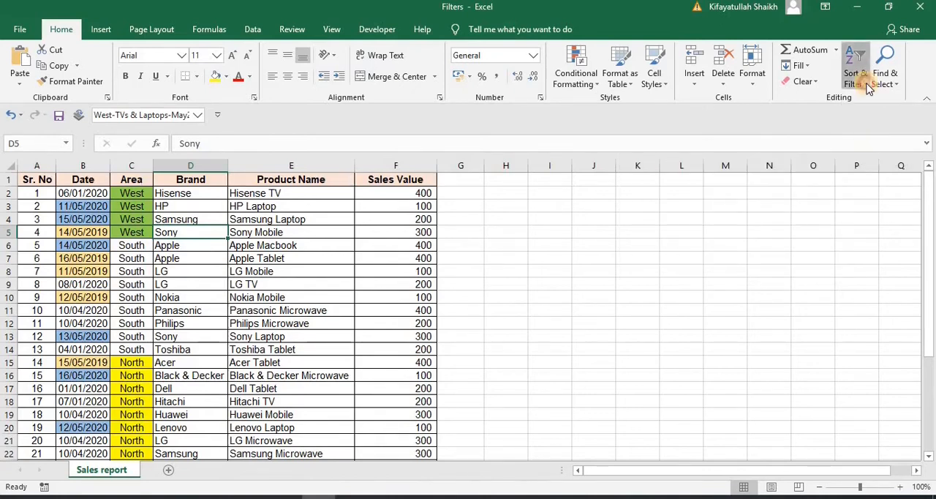
pyautogui.click(876, 151)
pyautogui.click(878, 152)
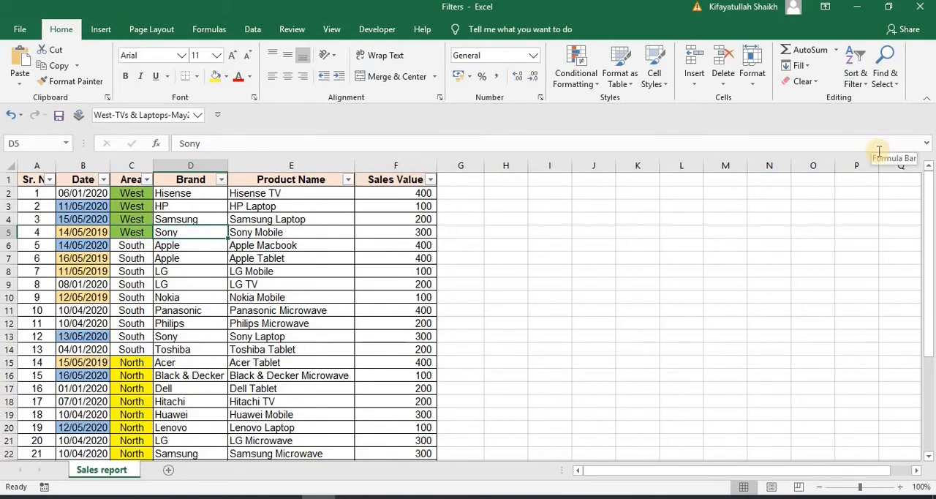
# Remove the header filter arrows, restore them with the Data Filter command, and turn filtering off again
pyautogui.click(255, 30)
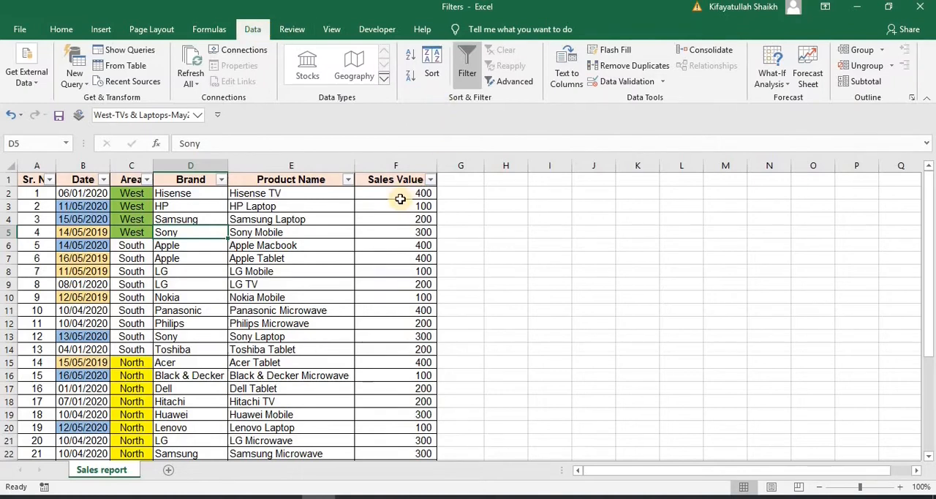
pyautogui.hotkey('ctrl', 'shift', 'l')
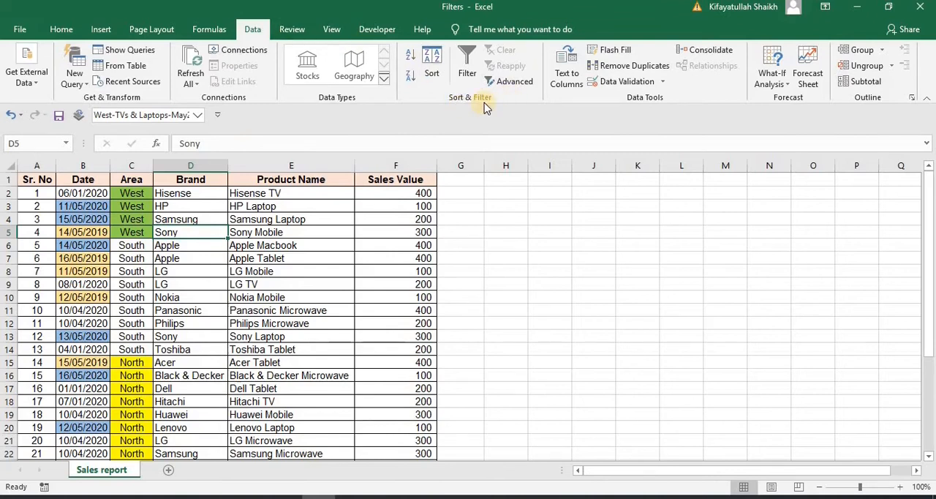
pyautogui.click(468, 63)
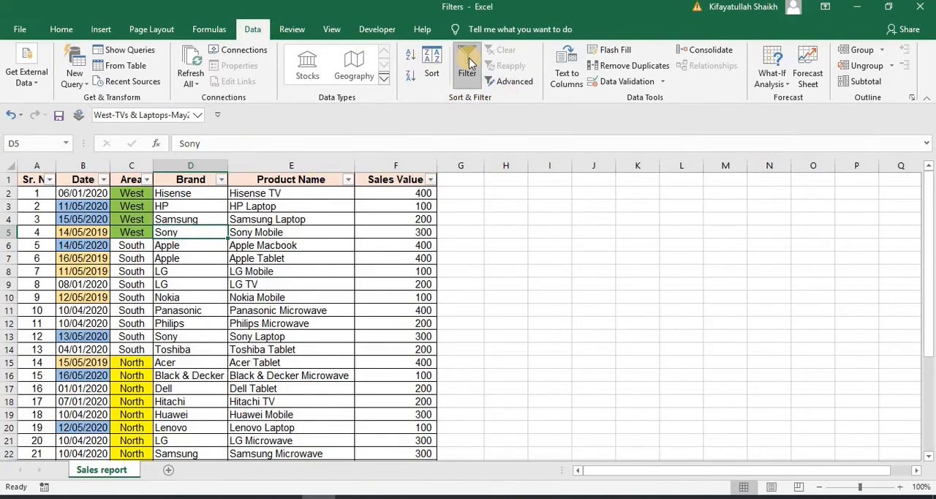
pyautogui.click(469, 63)
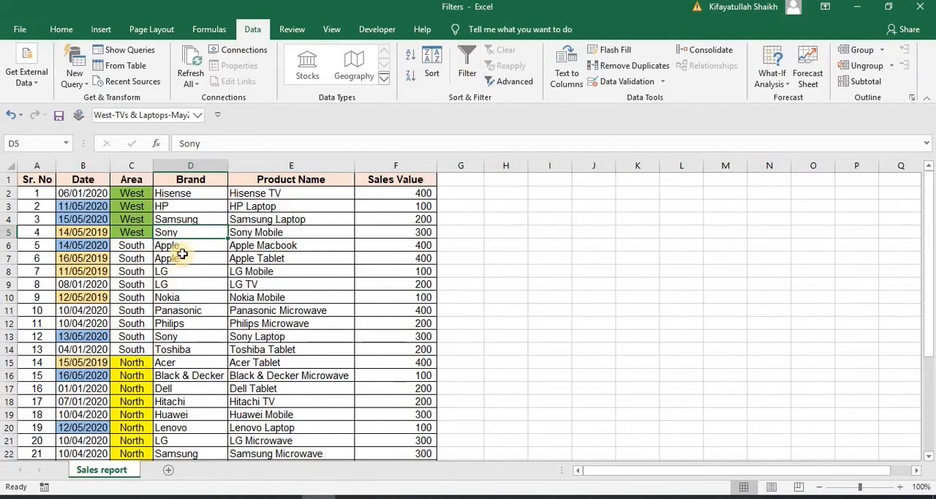
# Filter the Brand column by the value of the selected Samsung cell
pyautogui.click(194, 219)
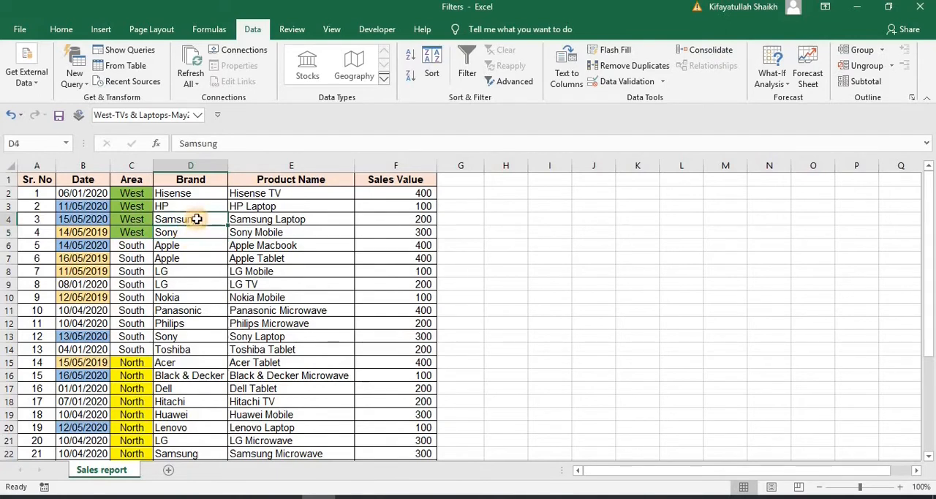
pyautogui.rightClick(198, 222)
pyautogui.moveTo(261, 368)
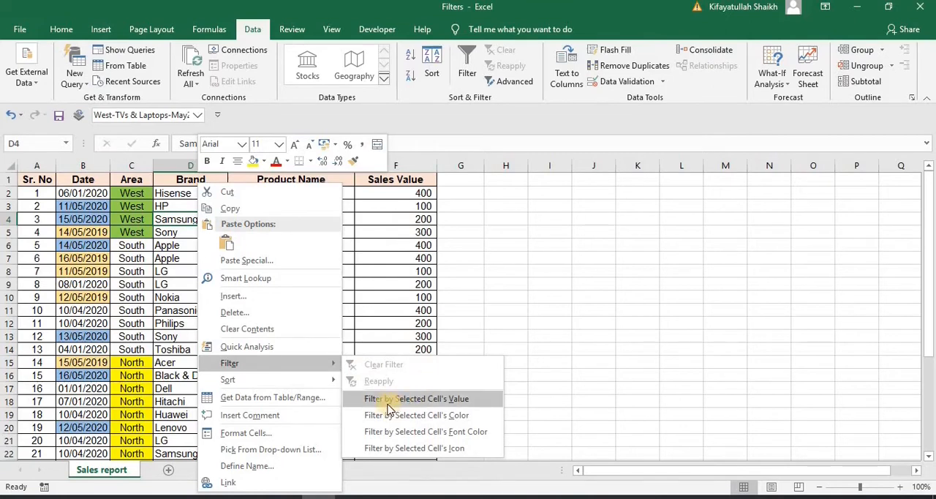
pyautogui.click(447, 400)
pyautogui.click(439, 402)
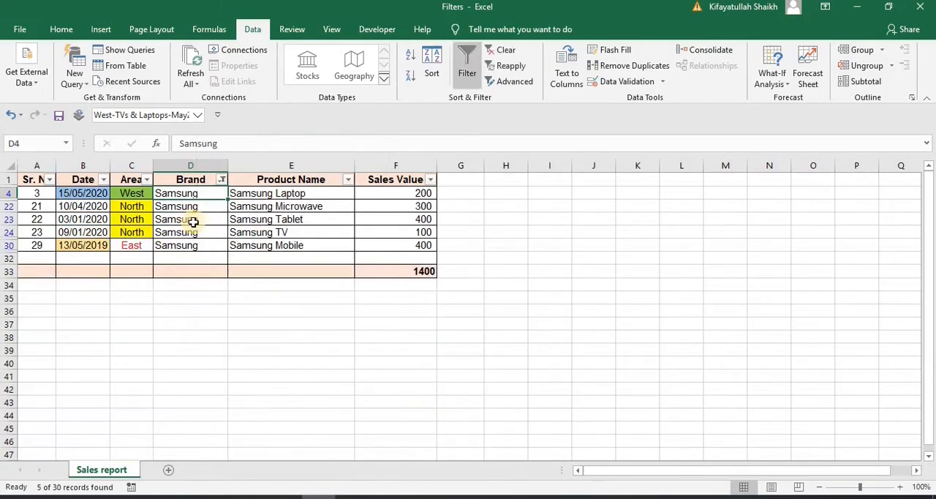
# Clear the filter from the Brand column
pyautogui.press('Up')
pyautogui.rightClick(209, 207)
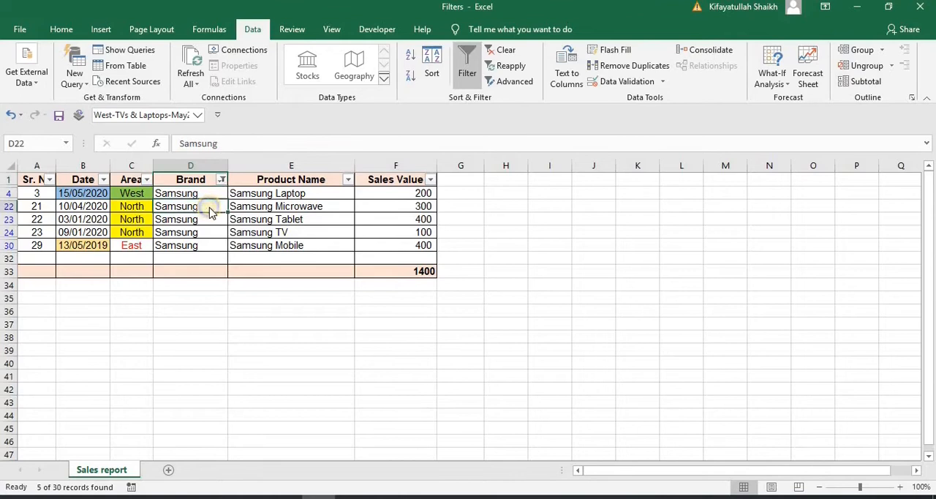
pyautogui.moveTo(284, 371)
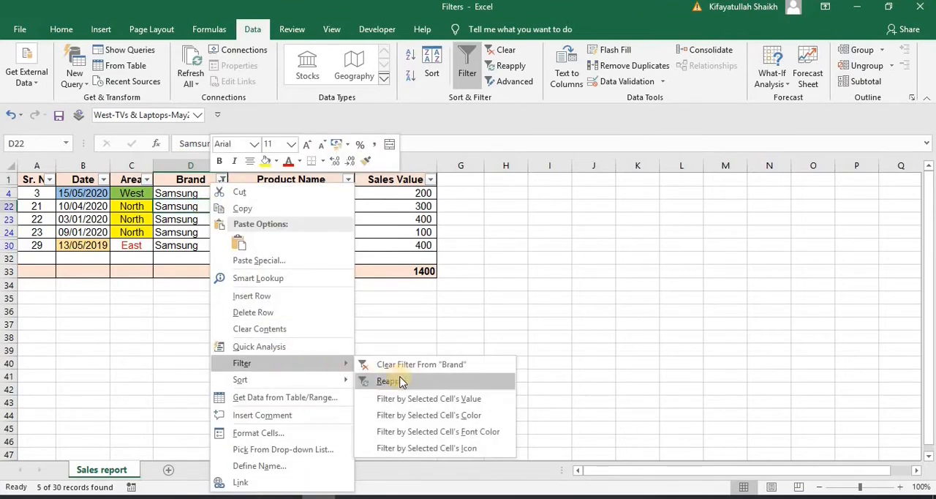
pyautogui.click(415, 364)
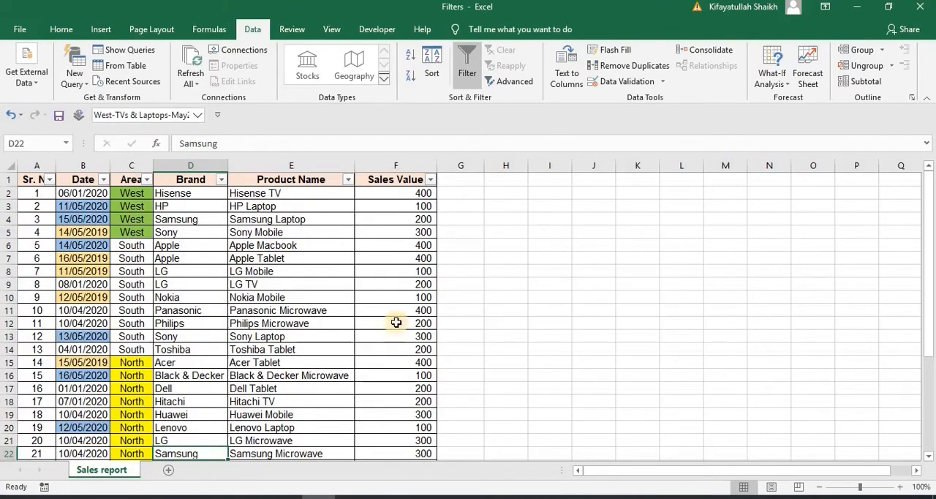
# Filter the Area column by the green fill color of the selected West cell
pyautogui.click(128, 206)
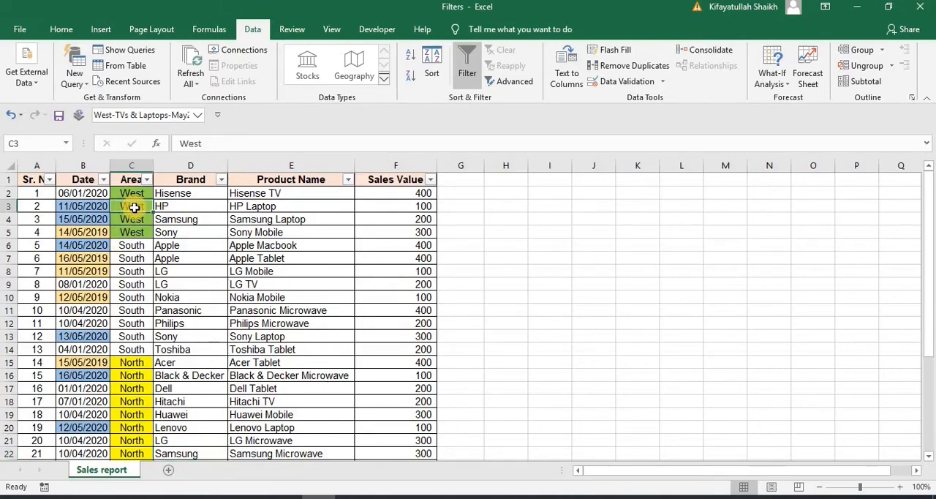
pyautogui.rightClick(134, 208)
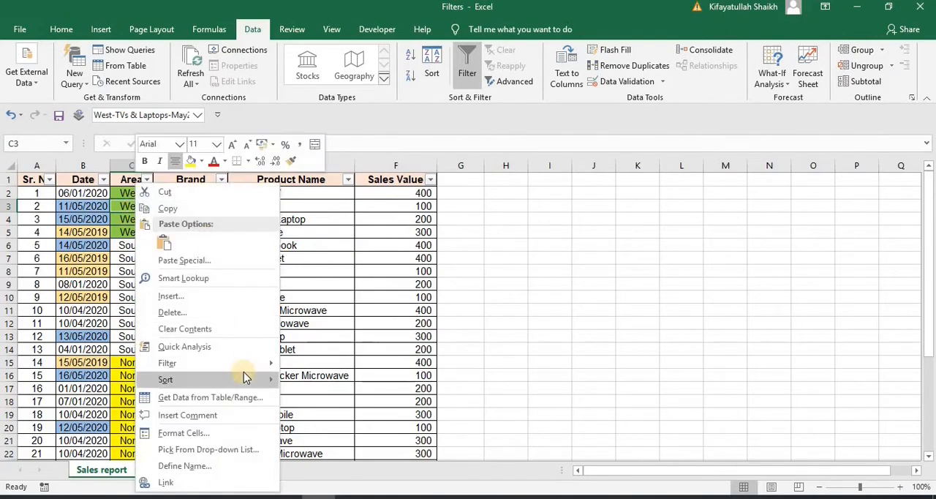
pyautogui.moveTo(247, 367)
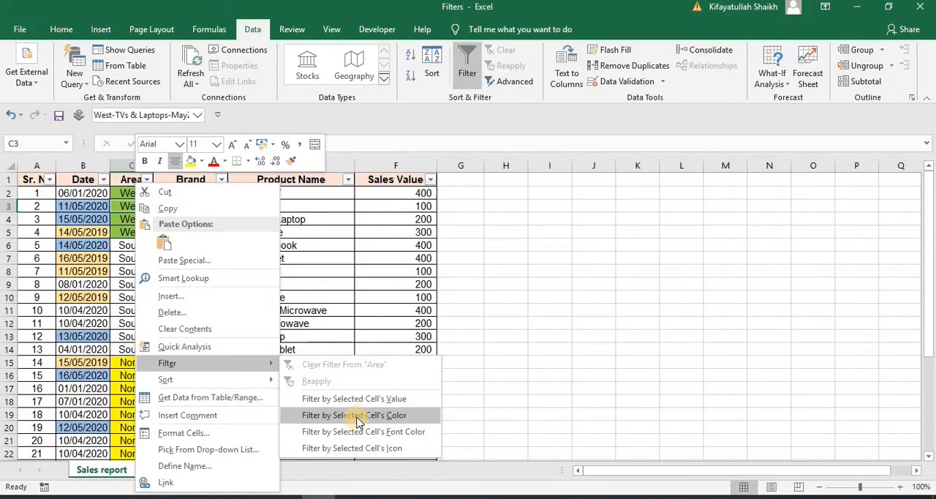
pyautogui.click(356, 417)
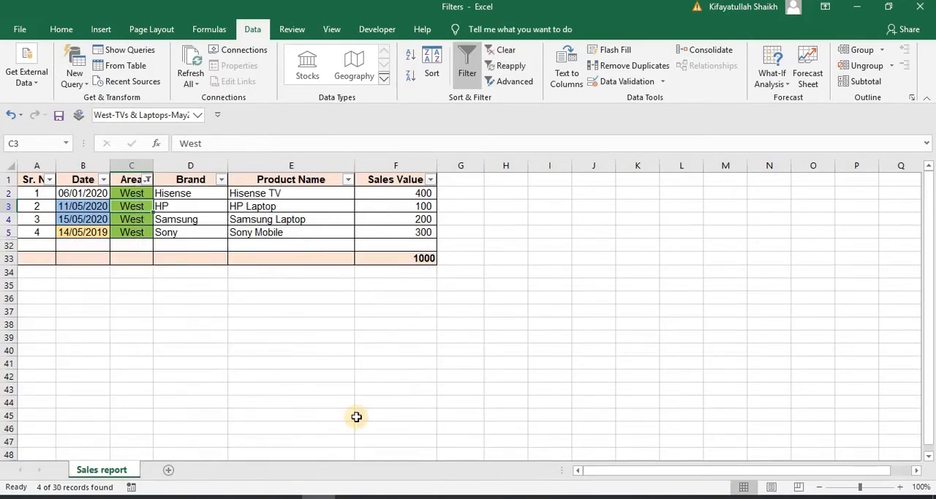
# Turn off the table's filtering to remove the Area color filter
pyautogui.click(124, 191)
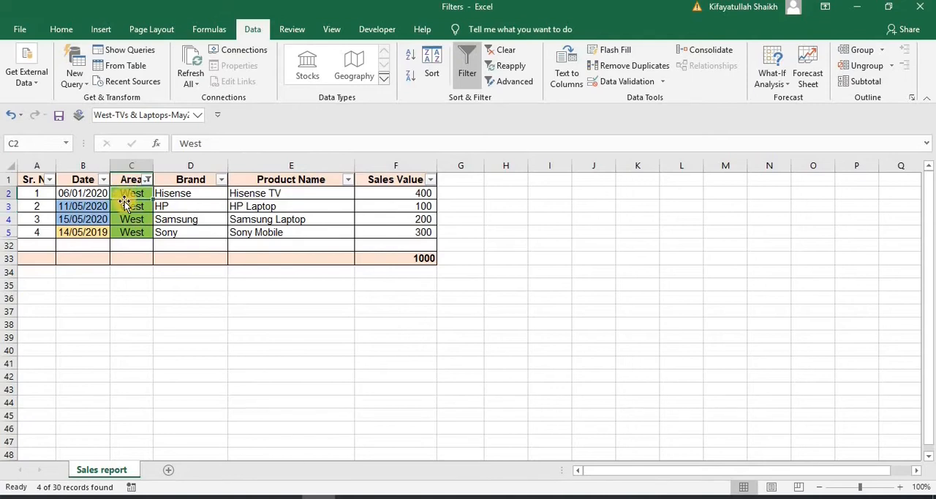
pyautogui.click(125, 205)
pyautogui.hotkey('ctrl', 'shift', 'l')
# Filter the Area column by the red font color of the selected East cell and review the filtered rows
pyautogui.moveTo(930, 311); pyautogui.dragTo(930, 377)
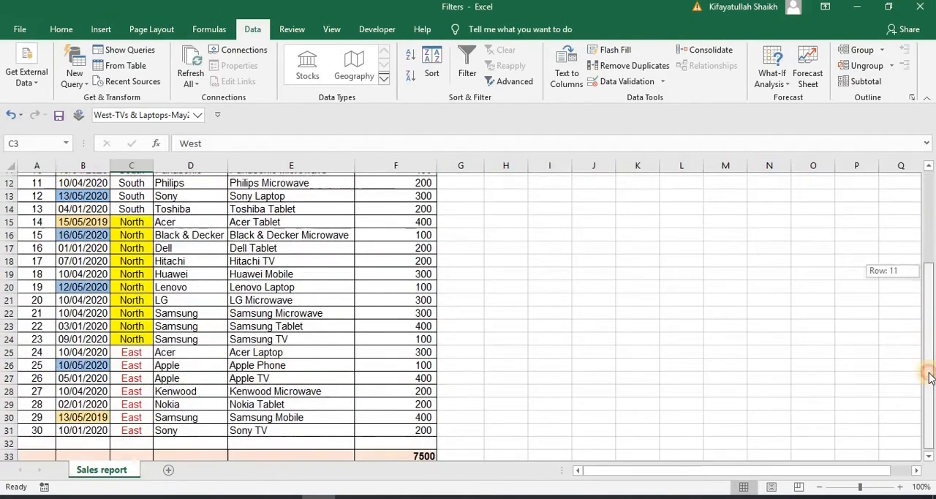
pyautogui.click(131, 363)
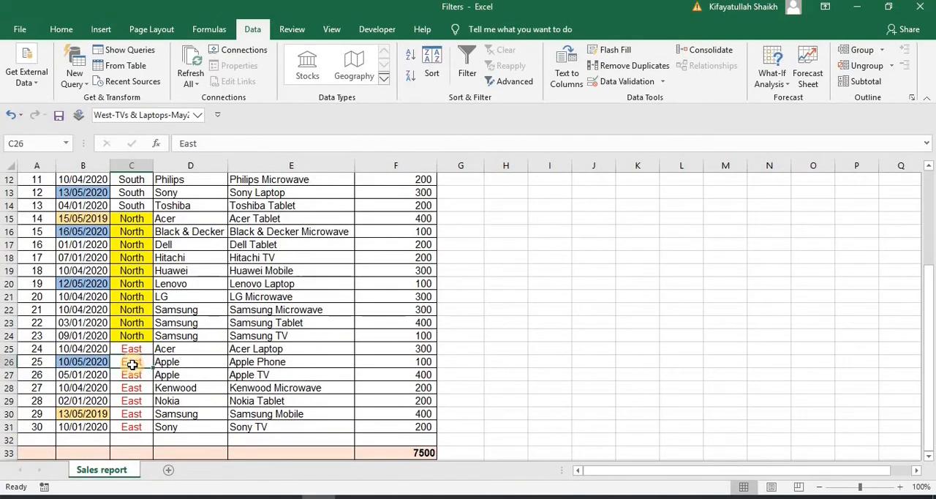
pyautogui.rightClick(131, 363)
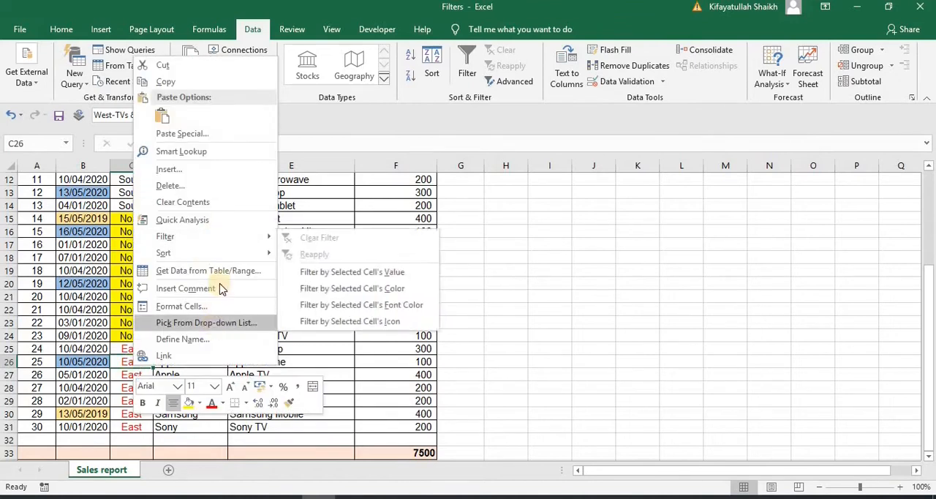
pyautogui.moveTo(229, 243)
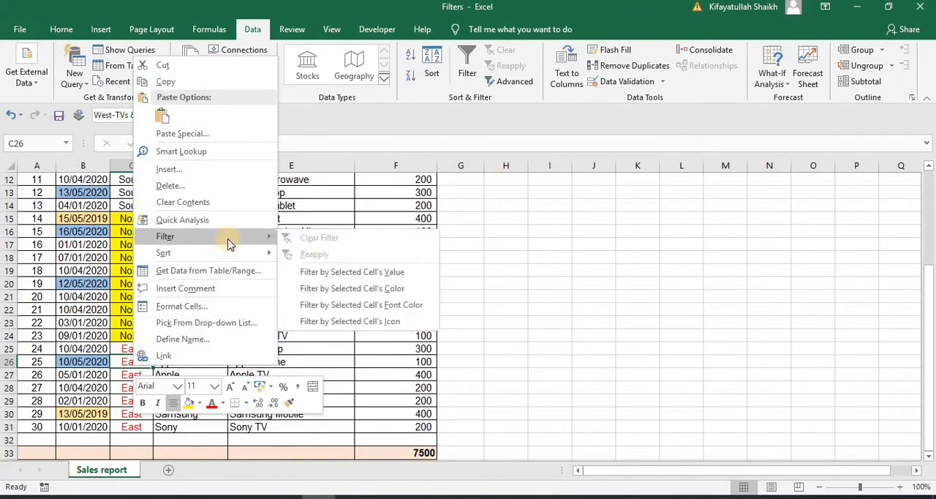
pyautogui.click(367, 310)
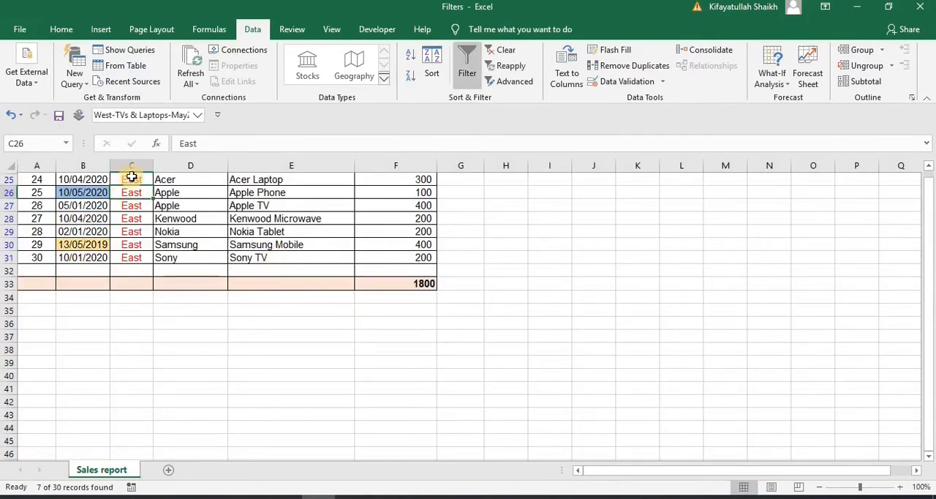
pyautogui.click(132, 177)
pyautogui.scroll(1, 132, 177)
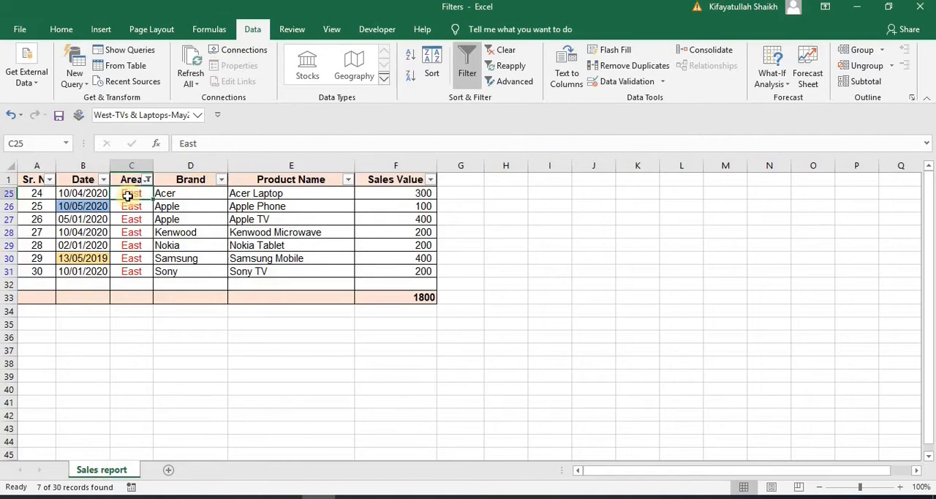
pyautogui.moveTo(127, 273); pyautogui.dragTo(132, 191)
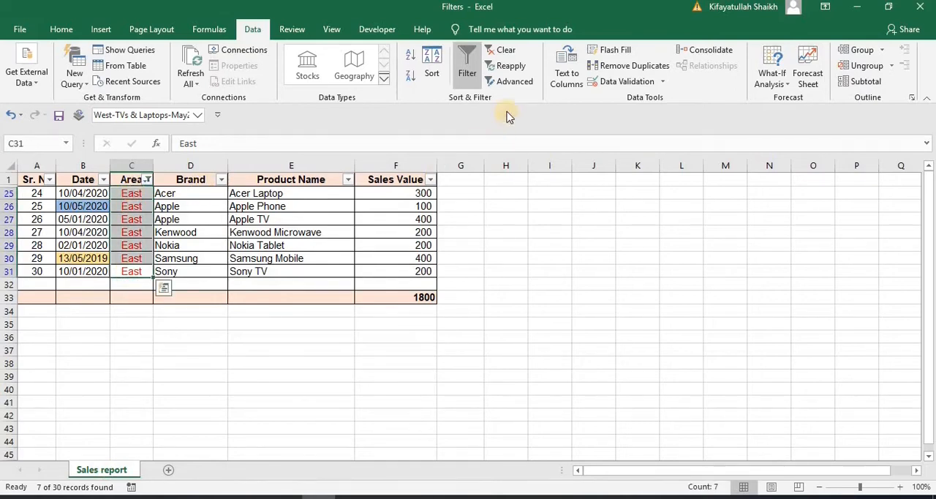
# Turn off the table's filtering to remove the Area font color filter
pyautogui.click(466, 68)
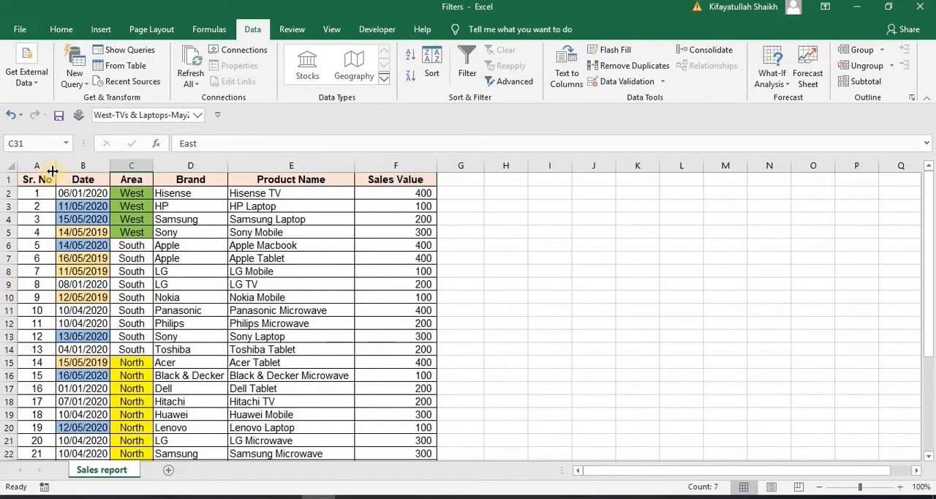
pyautogui.click(44, 176)
pyautogui.press('Down')
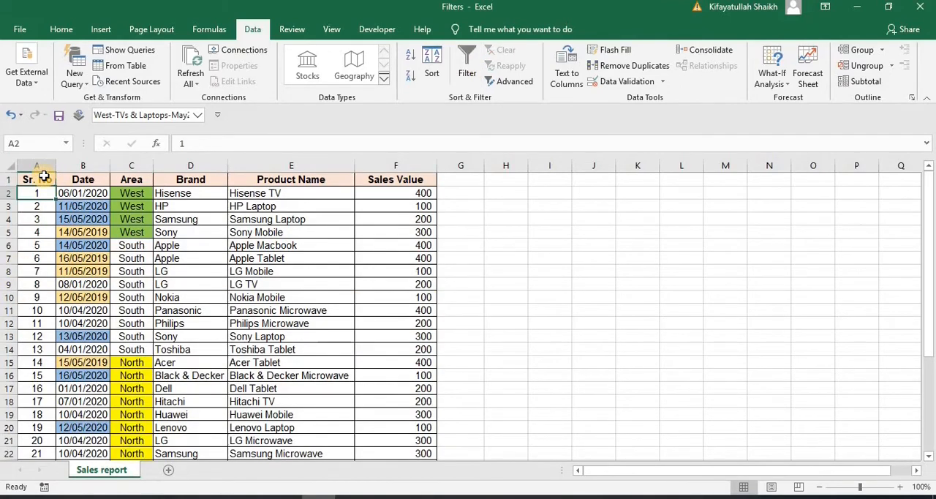
pyautogui.press('Down')
pyautogui.press('Down')
pyautogui.press('Down')
pyautogui.press('Down')
pyautogui.press('Down')
pyautogui.press('Down')
pyautogui.press('Down')
pyautogui.press('Down')
pyautogui.press('Down')
pyautogui.press('Down')
pyautogui.press('Down')
pyautogui.press('Down')
pyautogui.press('Down')
pyautogui.press('Down')
pyautogui.press('Down')
pyautogui.press('Down')
pyautogui.press('Down')
pyautogui.press('Down')
pyautogui.press('Down')
pyautogui.press('Down')
# Turn on filtering for the sales table and look over the Date column's filter options
pyautogui.click(133, 258)
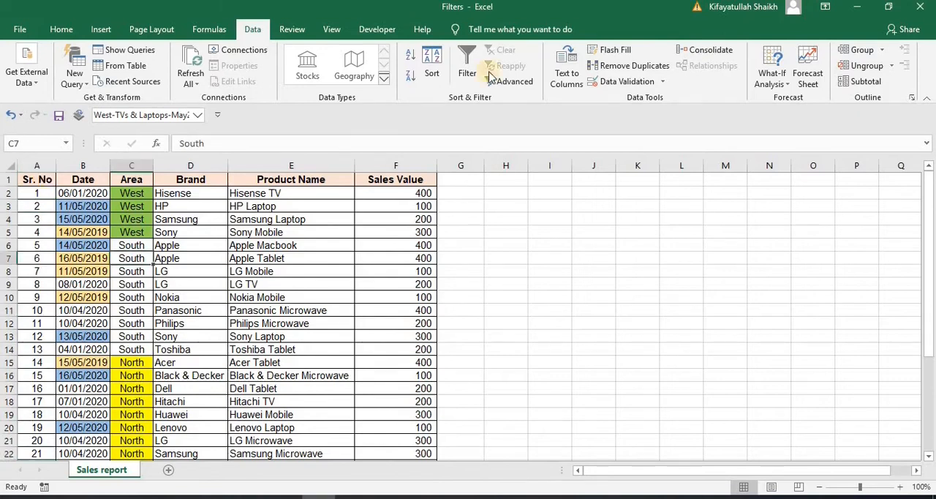
pyautogui.click(466, 75)
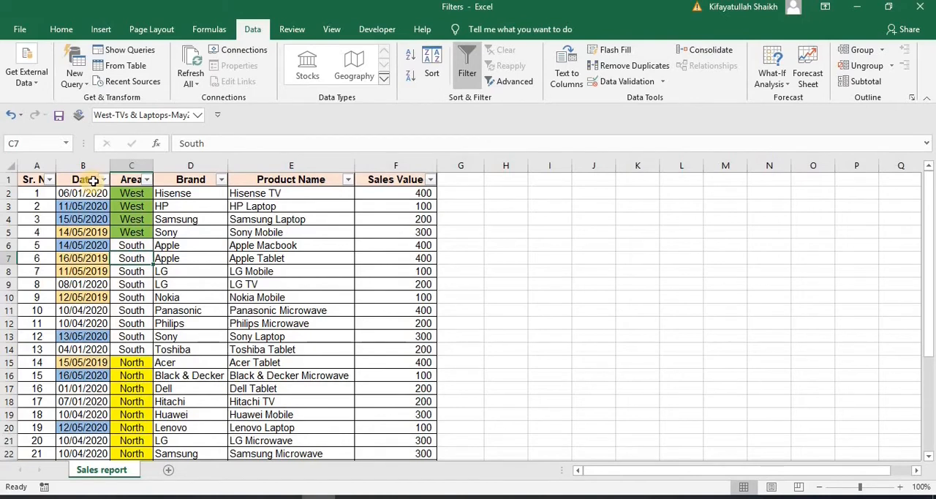
pyautogui.click(103, 180)
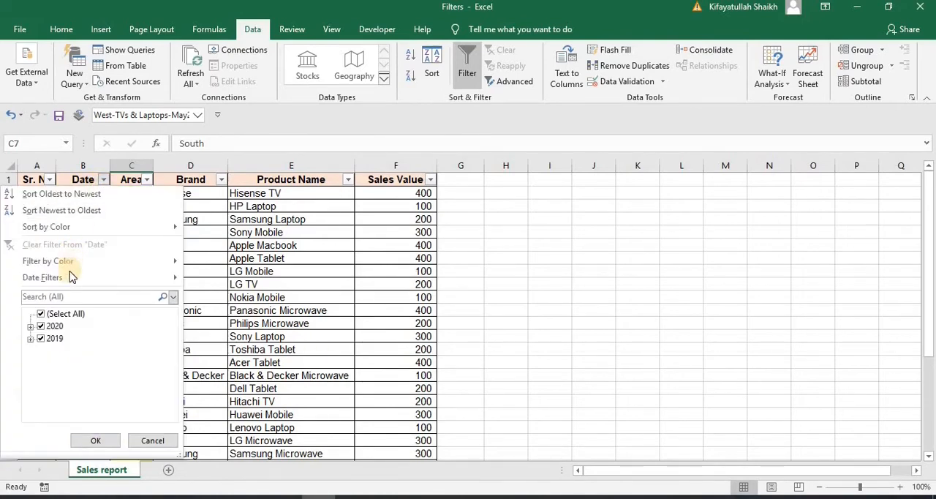
pyautogui.moveTo(71, 278)
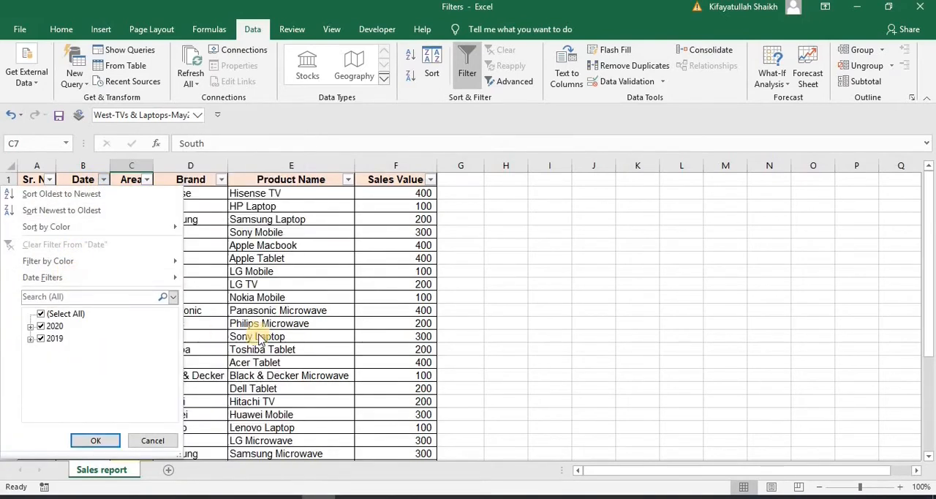
pyautogui.click(258, 334)
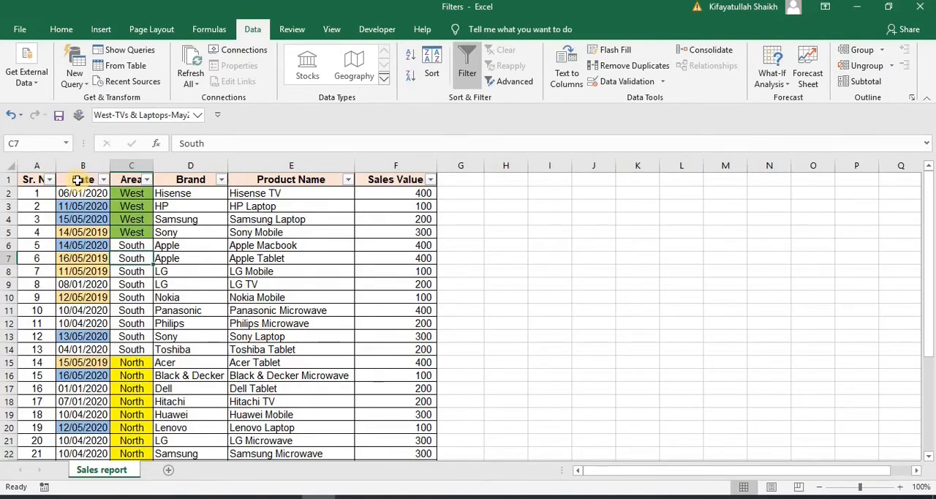
# Sort the table by Date from oldest to newest and check the first and last dates
pyautogui.click(76, 179)
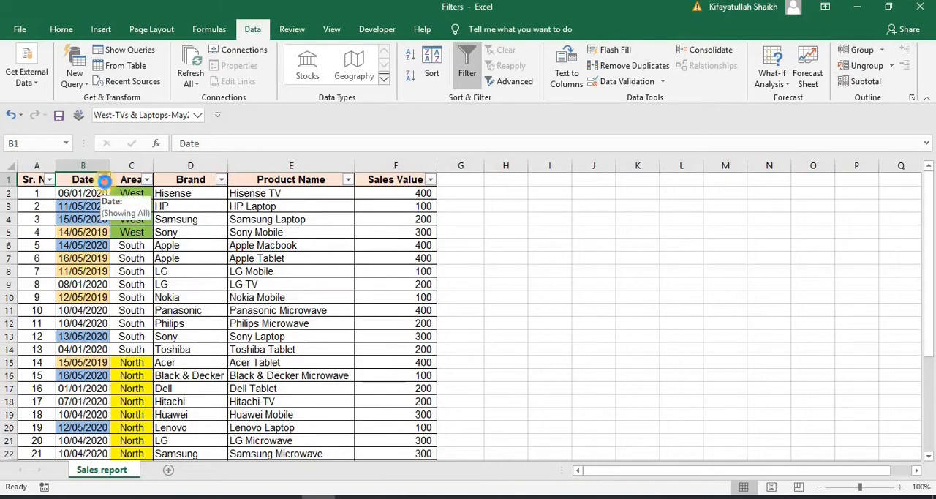
pyautogui.click(104, 181)
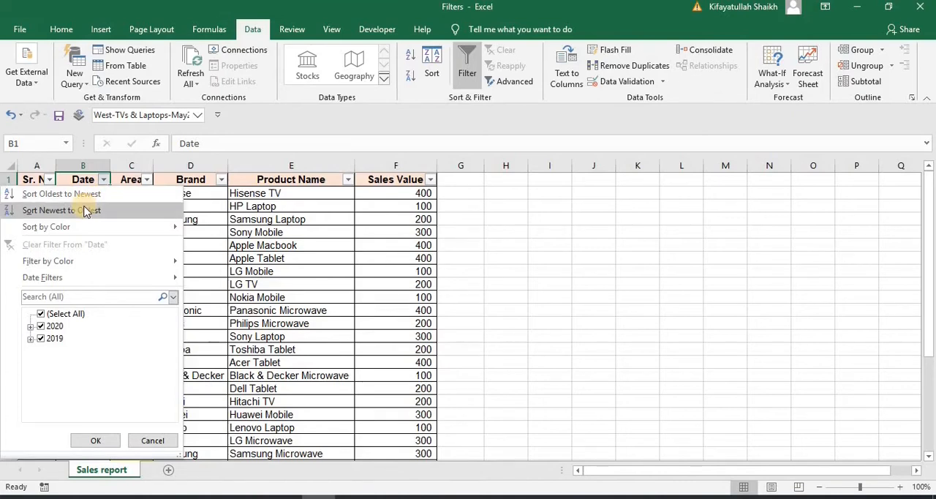
pyautogui.click(92, 196)
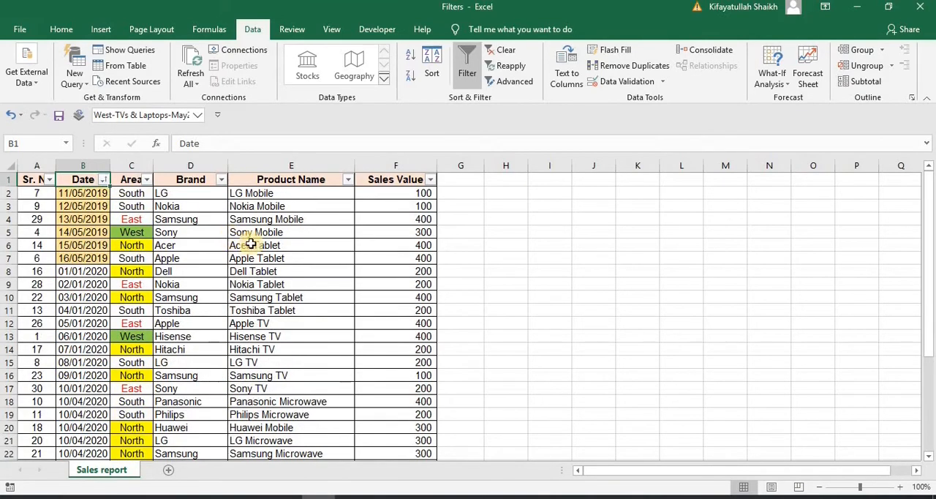
pyautogui.click(85, 195)
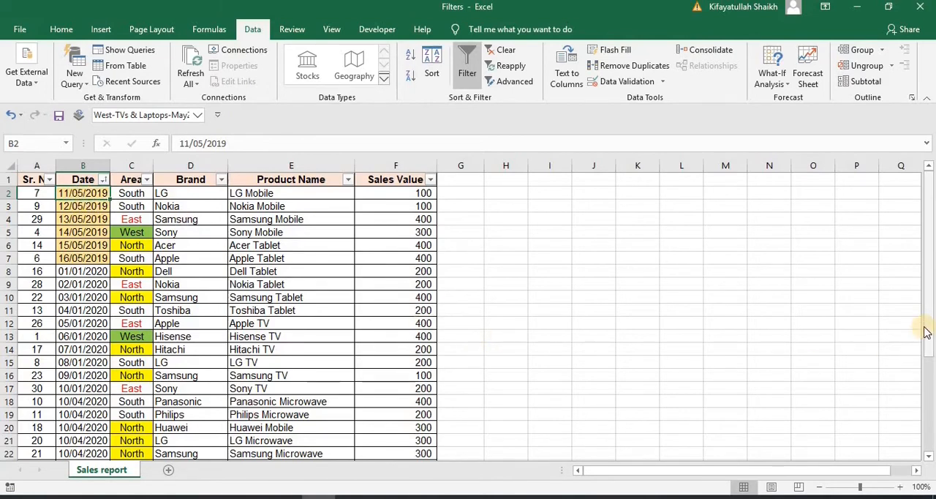
pyautogui.moveTo(927, 327); pyautogui.dragTo(928, 446)
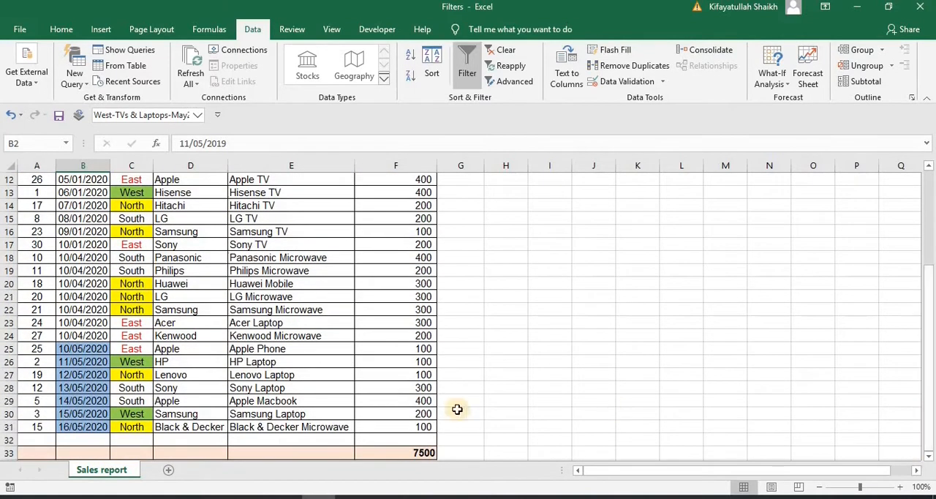
pyautogui.click(86, 430)
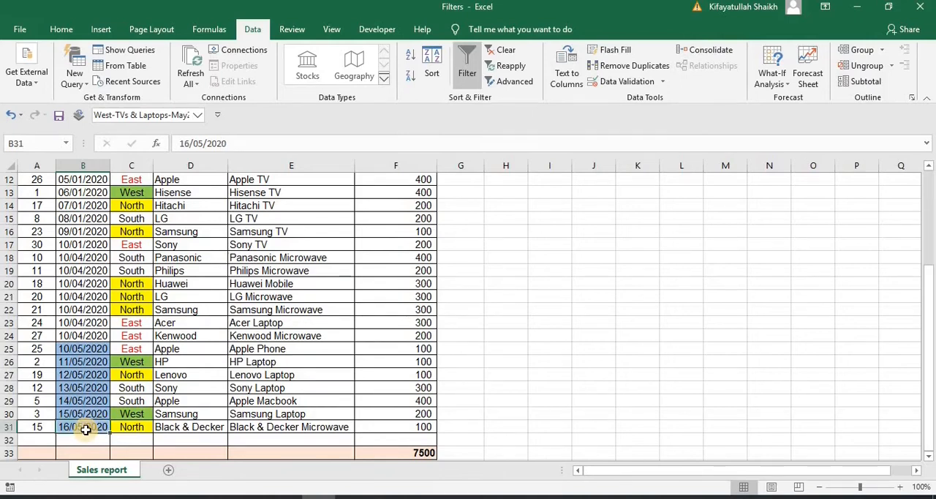
pyautogui.moveTo(929, 335); pyautogui.dragTo(930, 231)
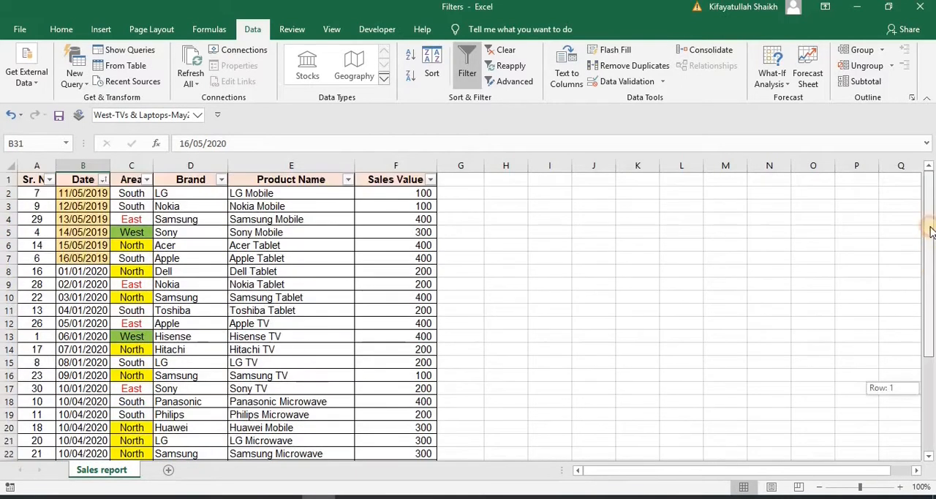
# Sort the table by Date from newest to oldest
pyautogui.click(105, 180)
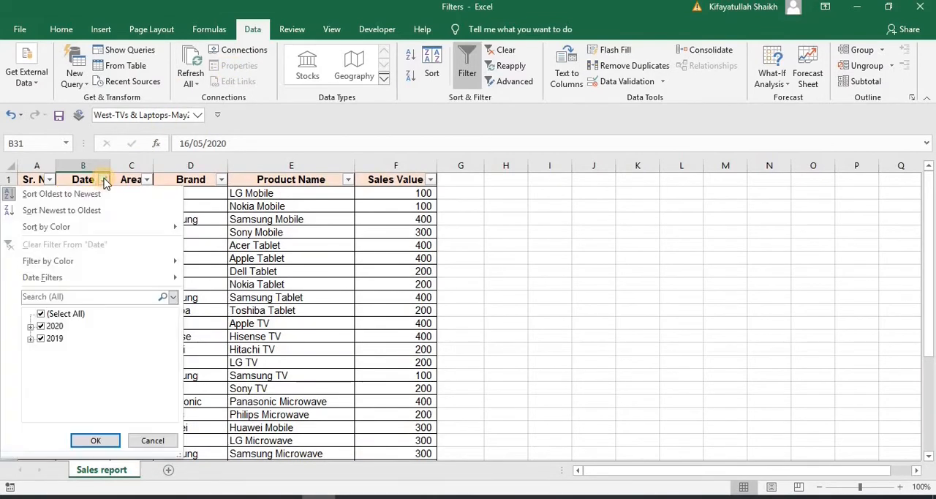
pyautogui.click(78, 210)
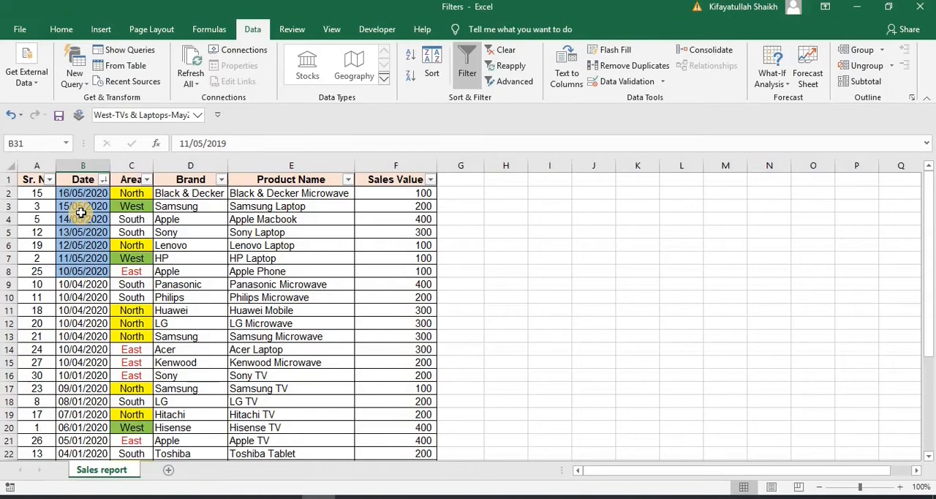
pyautogui.click(81, 210)
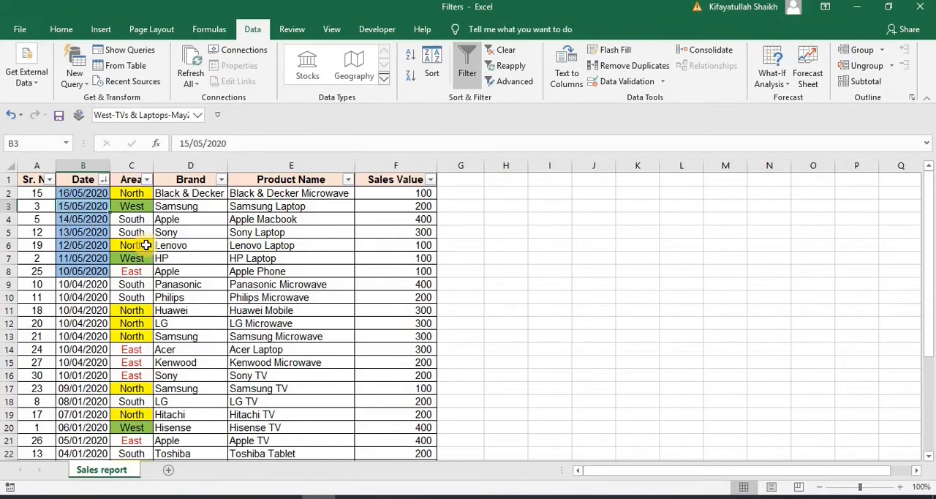
# Sort the Date column by cell color with the yellow-filled dates first
pyautogui.click(102, 179)
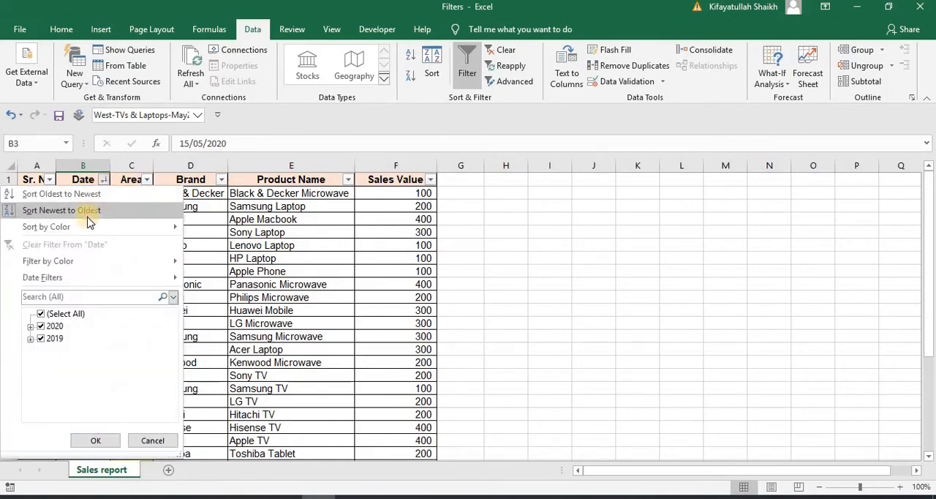
pyautogui.moveTo(88, 226)
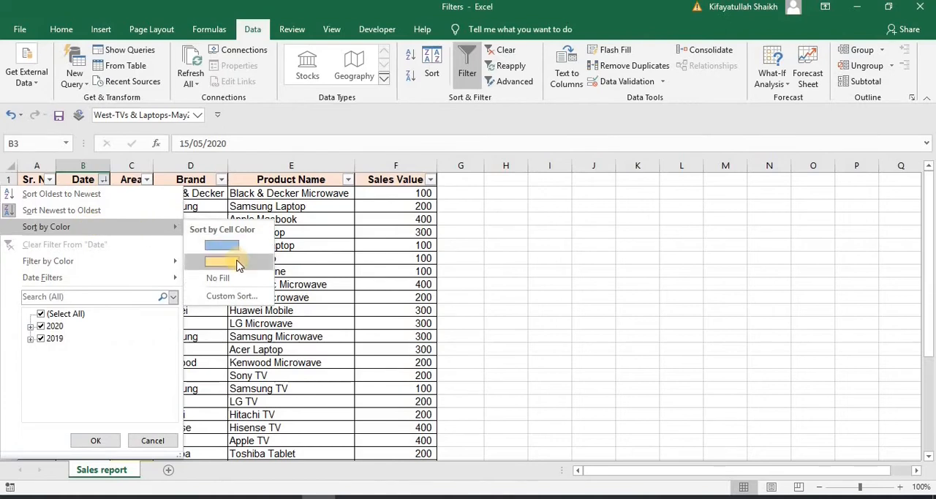
pyautogui.click(236, 261)
pyautogui.click(237, 260)
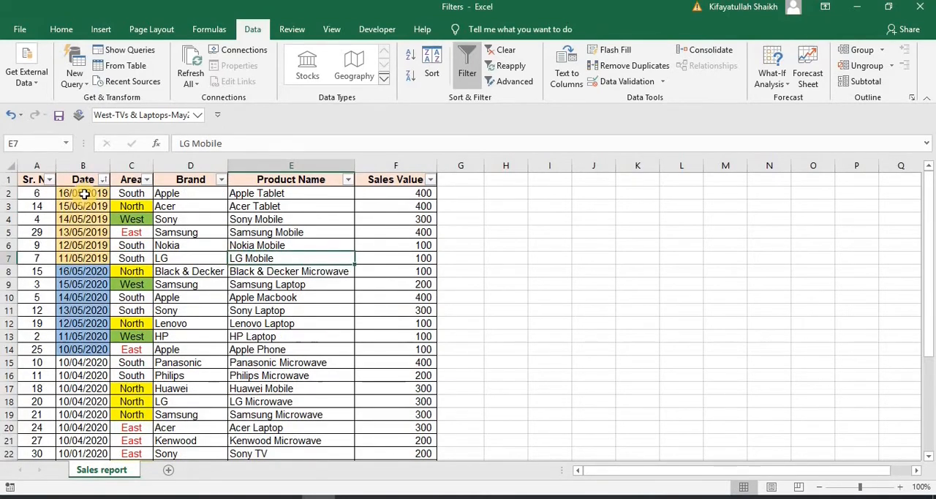
pyautogui.moveTo(84, 193); pyautogui.dragTo(79, 260)
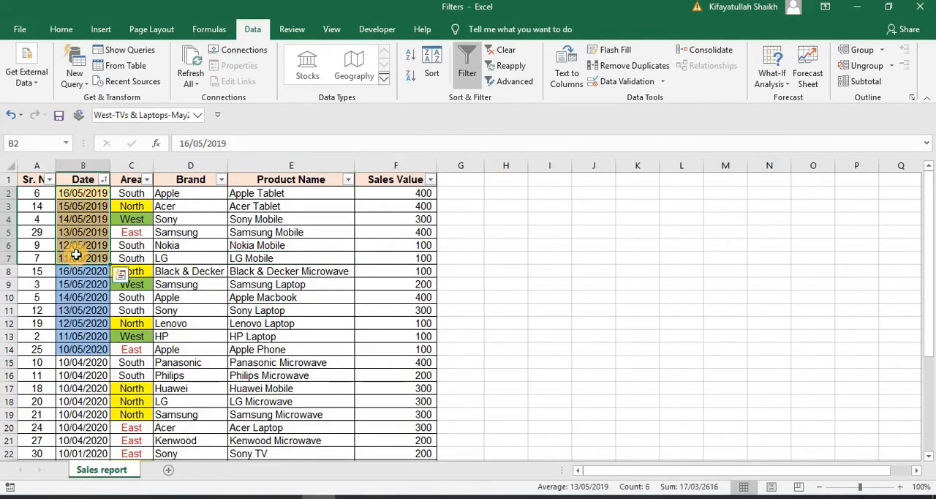
# Filter the Date column by the yellow cell color
pyautogui.click(104, 180)
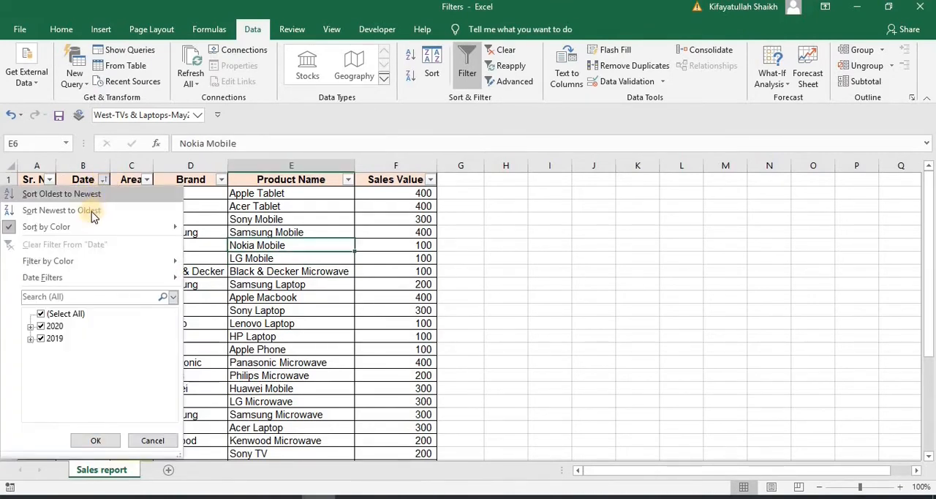
pyautogui.click(78, 264)
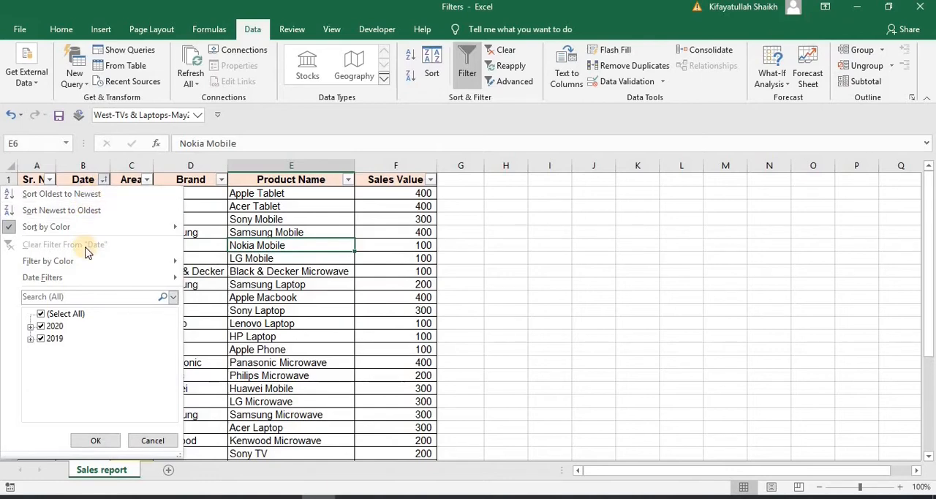
pyautogui.moveTo(92, 226)
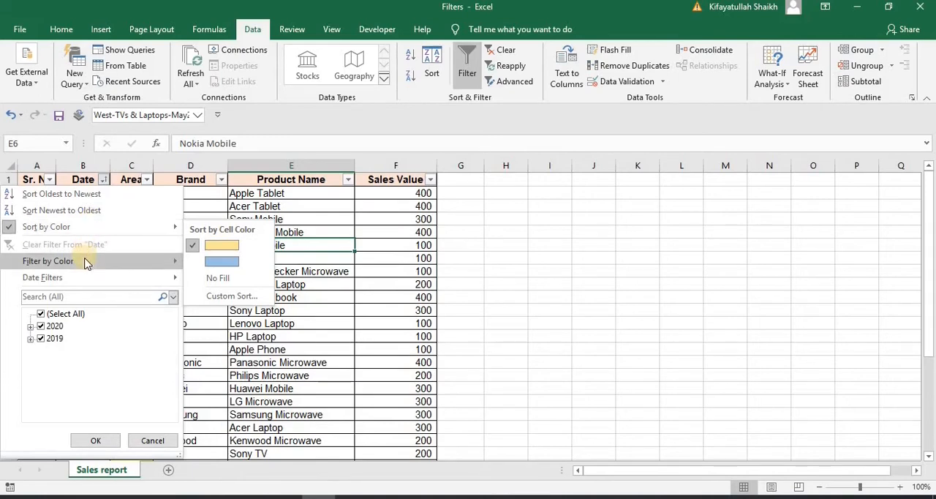
pyautogui.moveTo(85, 261)
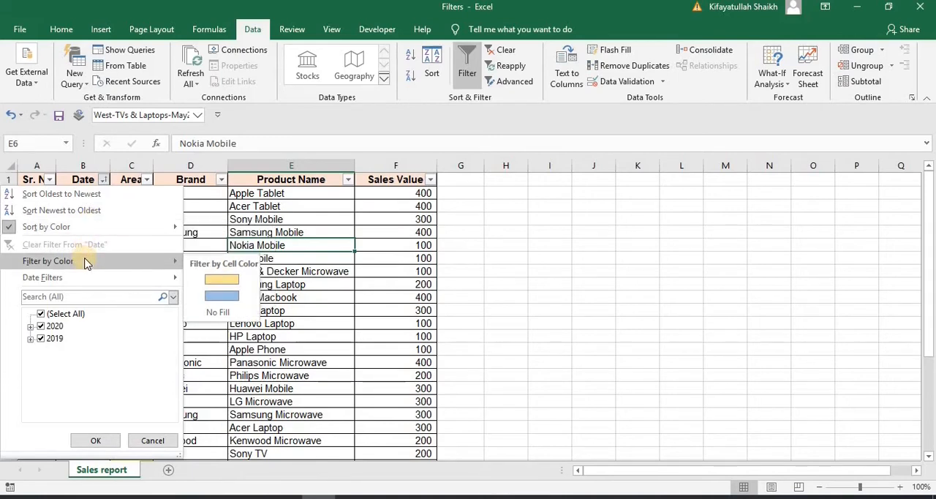
pyautogui.click(214, 280)
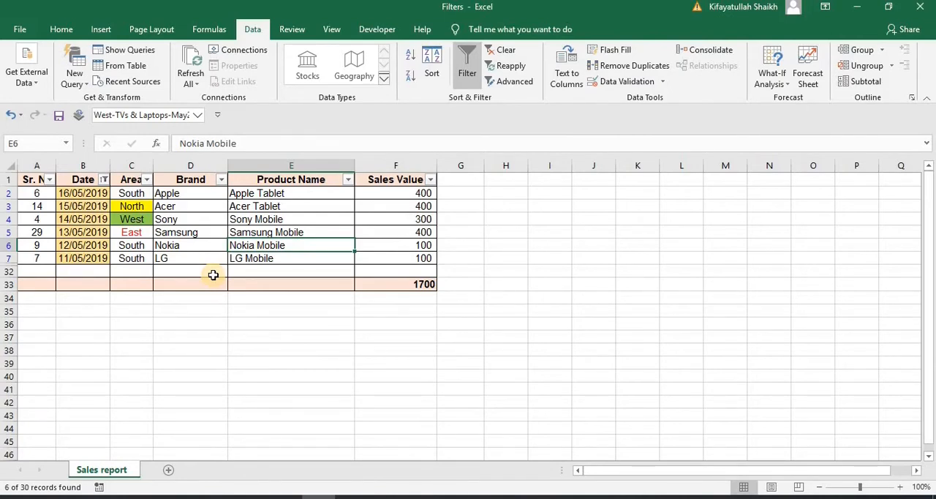
# Filter the Date column by the blue cell color
pyautogui.click(104, 179)
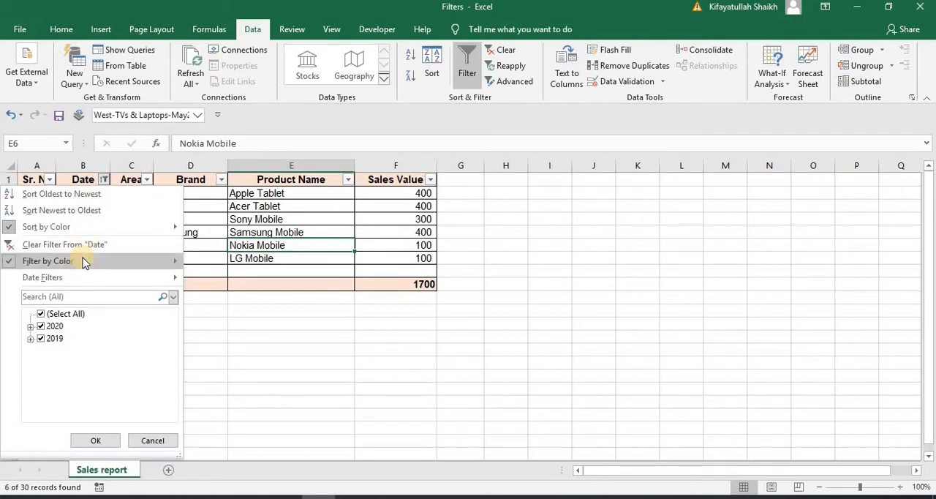
pyautogui.moveTo(84, 262)
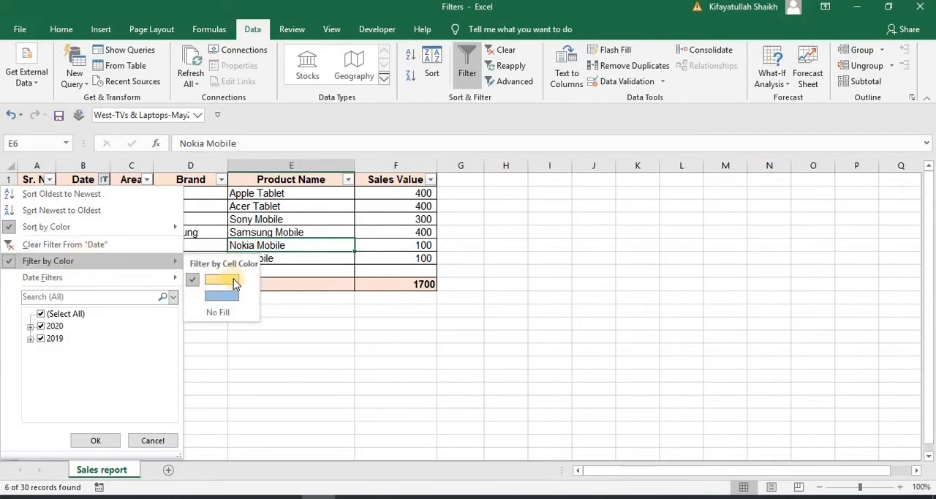
pyautogui.click(223, 295)
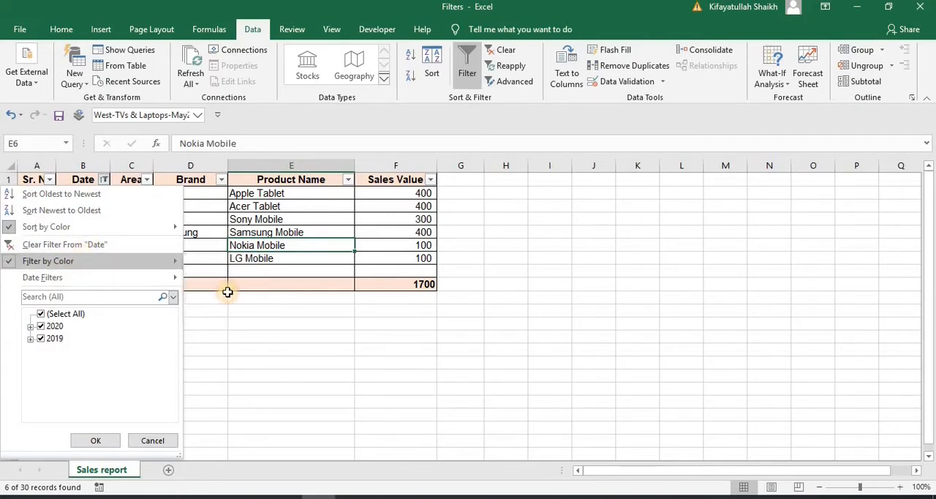
# Filter the Date column with an Equals date filter for 16/05/2020 and check the matching row's date
pyautogui.click(104, 179)
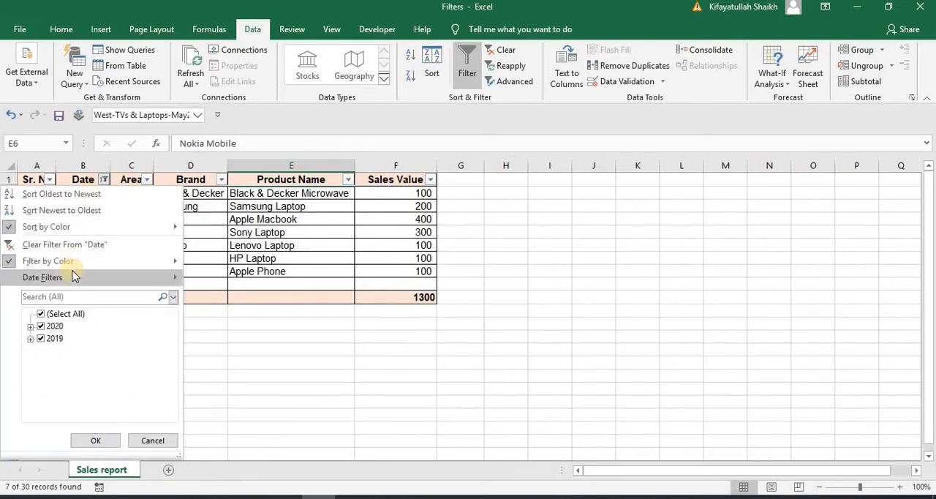
pyautogui.moveTo(73, 277)
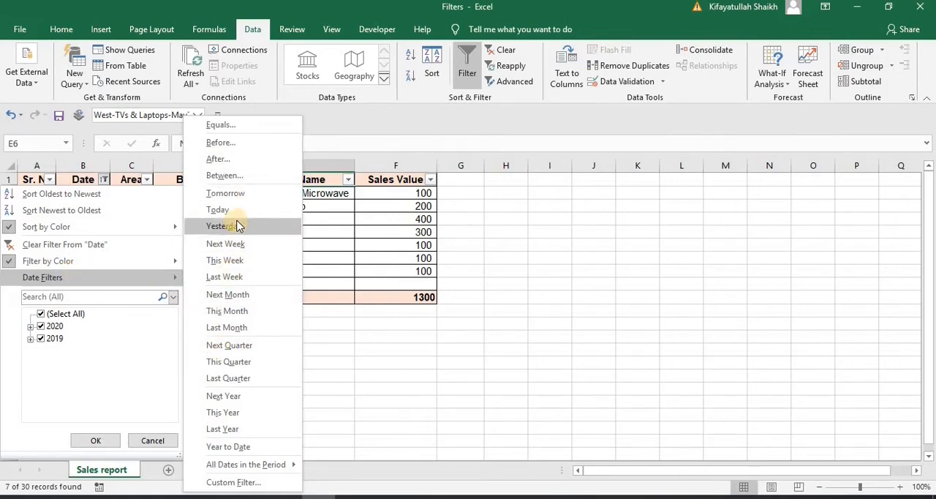
pyautogui.click(220, 125)
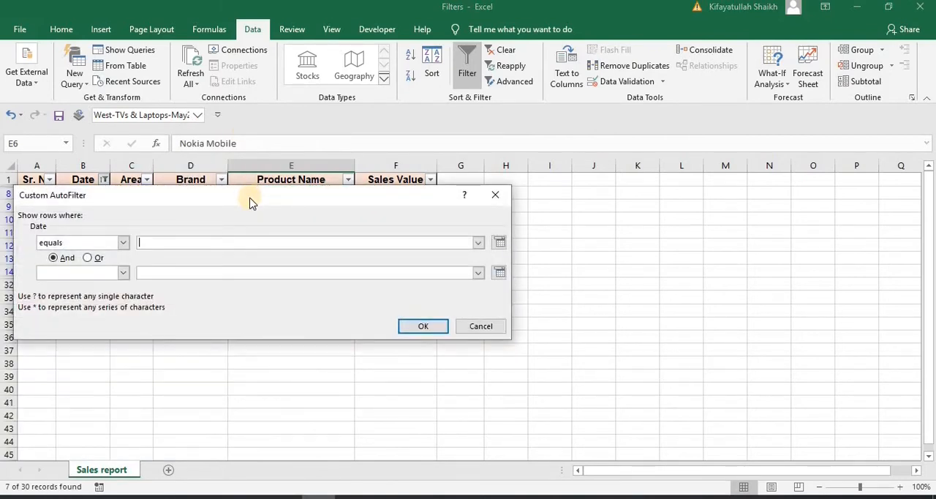
pyautogui.click(498, 243)
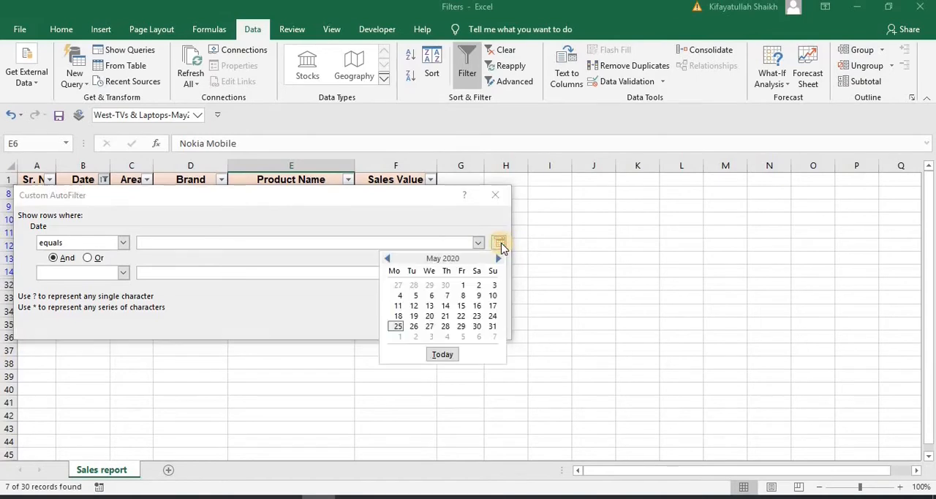
pyautogui.click(477, 306)
pyautogui.click(422, 329)
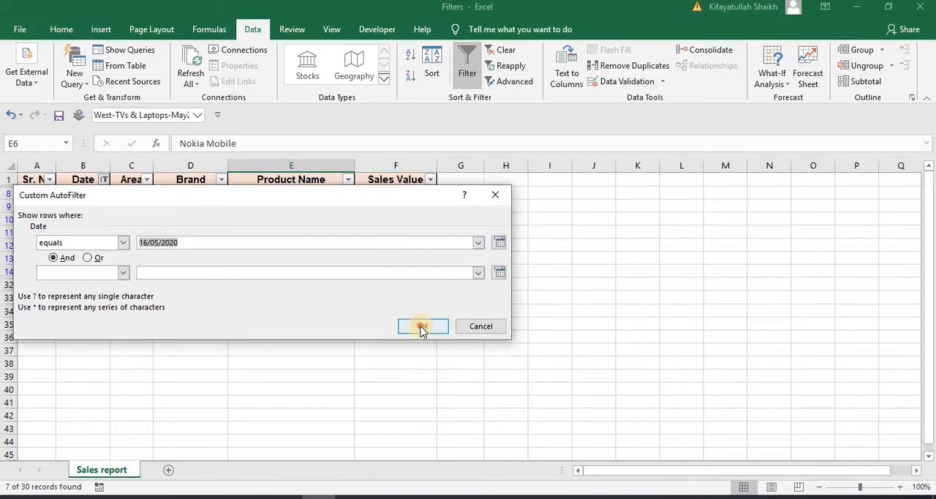
pyautogui.click(177, 220)
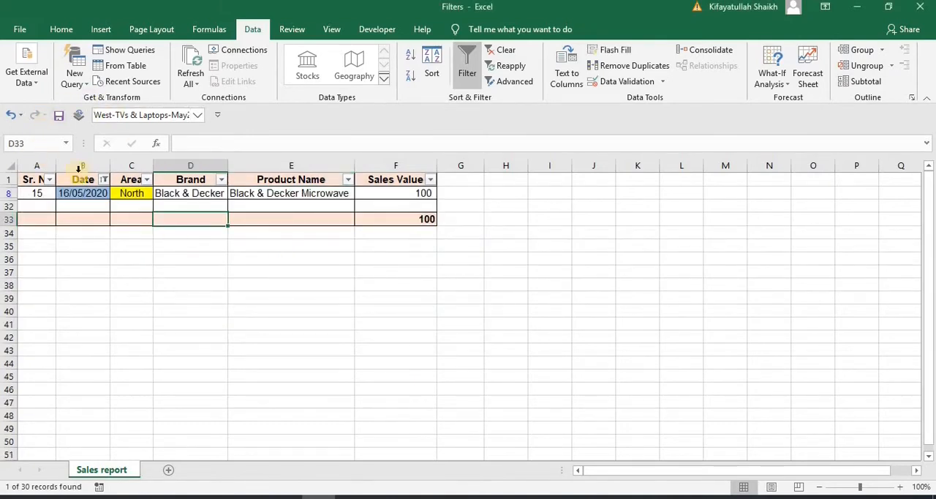
pyautogui.click(87, 191)
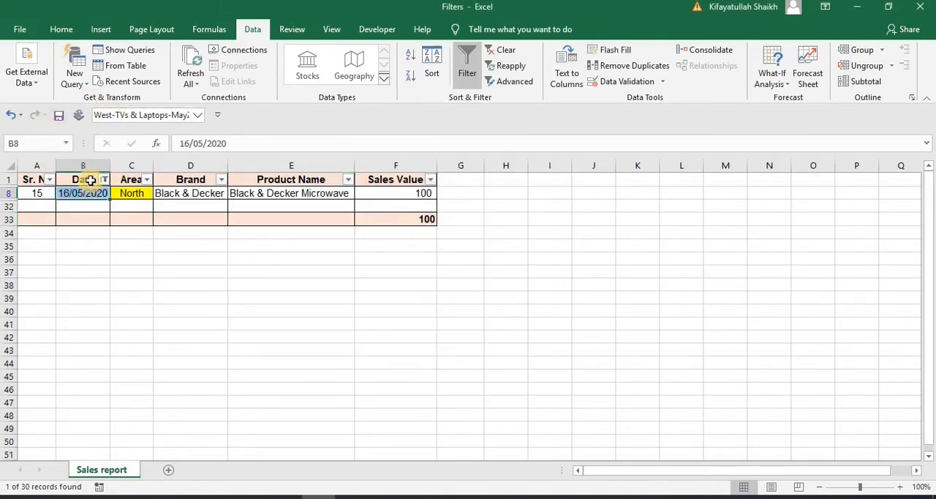
# Filter the Date column to show only last month's dates
pyautogui.click(90, 180)
pyautogui.press('Down')
pyautogui.click(105, 179)
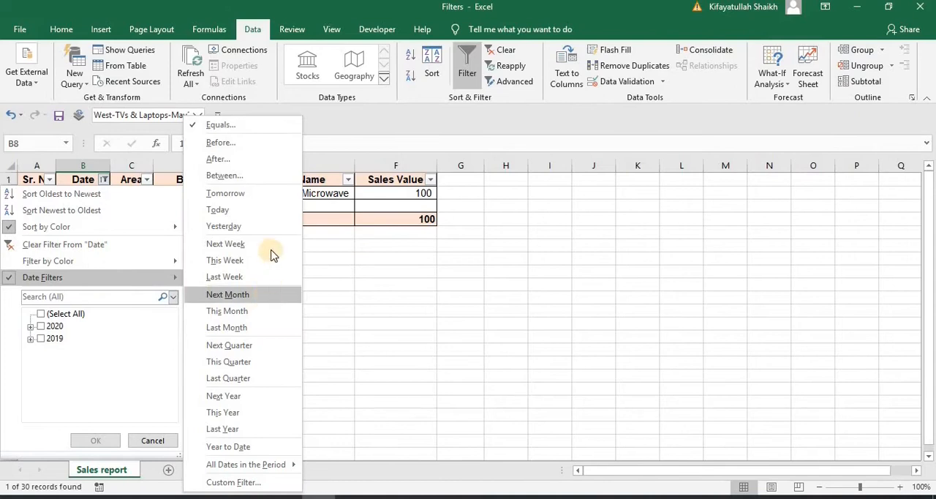
pyautogui.click(254, 327)
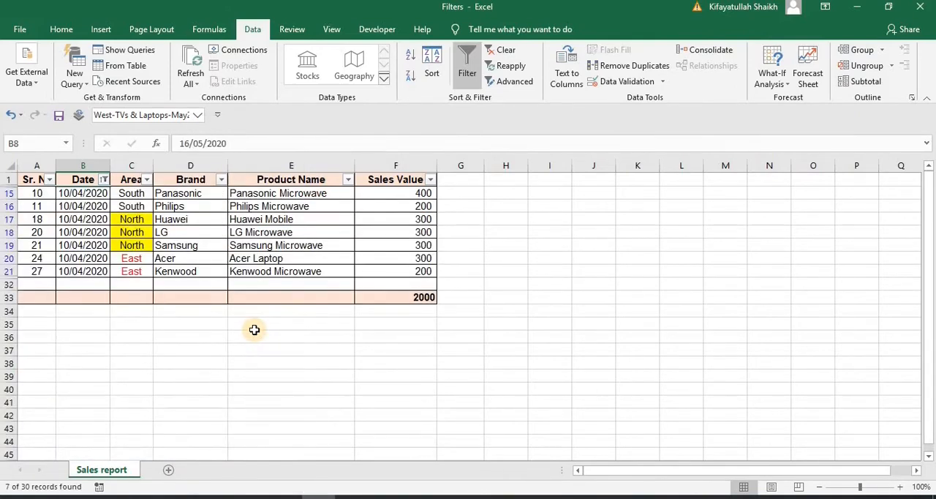
# Start a custom filter on the Date column with the first condition "is after or equal to" 01/01/2020
pyautogui.click(104, 179)
pyautogui.moveTo(77, 279)
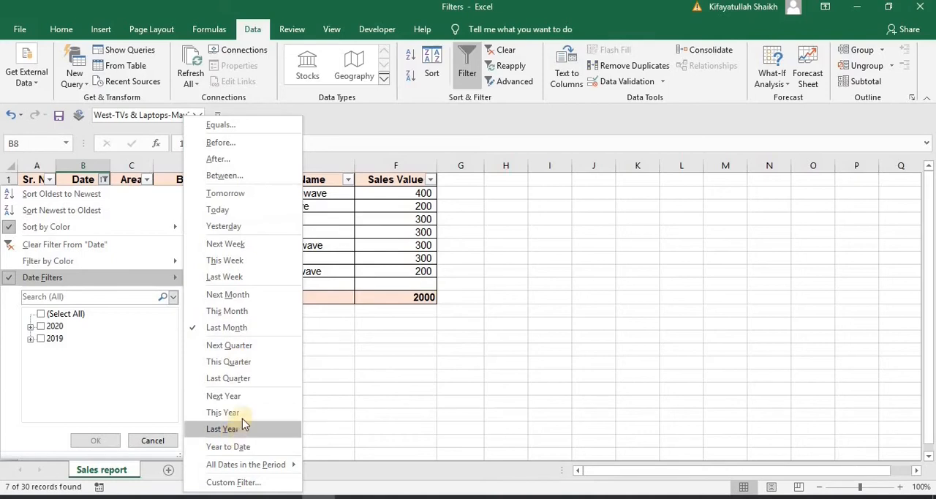
pyautogui.click(253, 483)
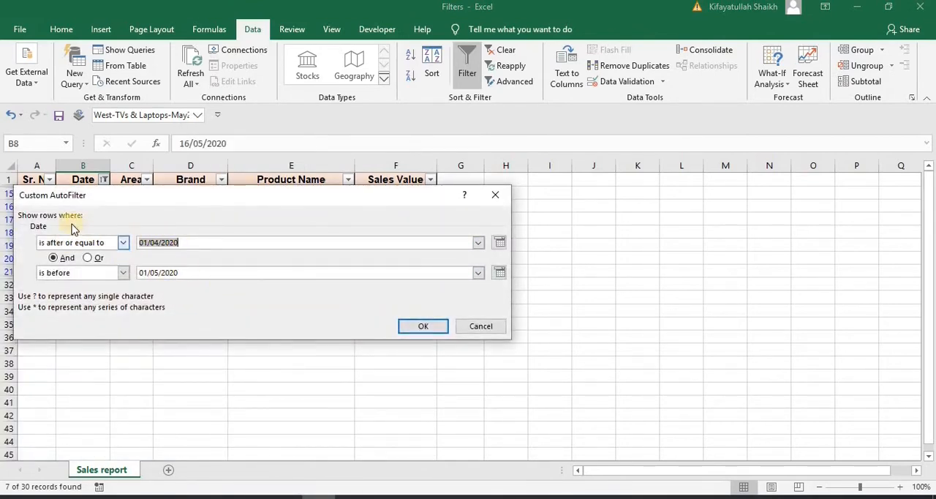
pyautogui.click(124, 244)
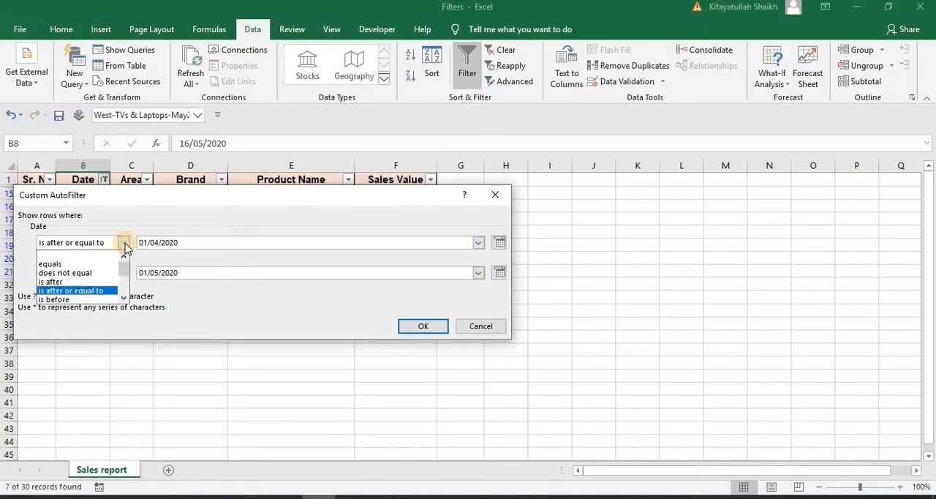
pyautogui.moveTo(125, 268)
pyautogui.mouseDown()
pyautogui.moveTo(126, 297)
pyautogui.moveTo(122, 266)
pyautogui.mouseUp()
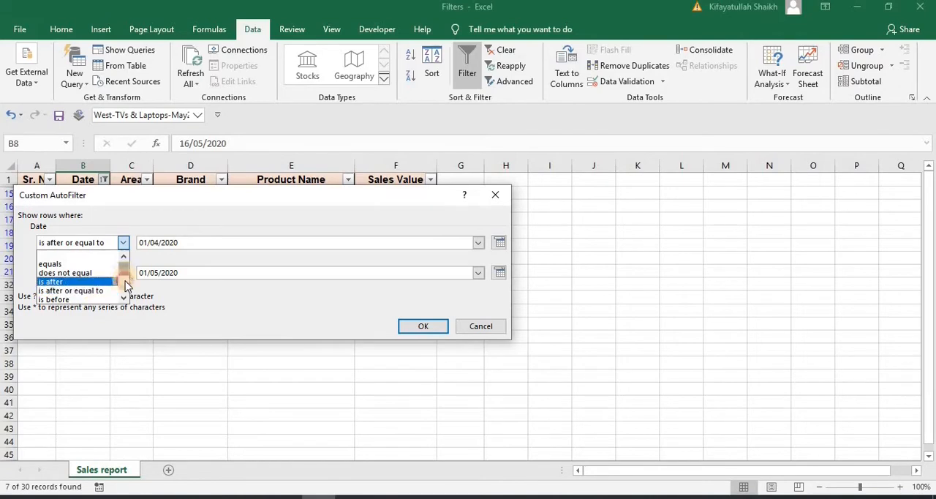
pyautogui.moveTo(126, 269)
pyautogui.mouseDown()
pyautogui.moveTo(124, 298)
pyautogui.moveTo(126, 262)
pyautogui.mouseUp()
pyautogui.click(498, 242)
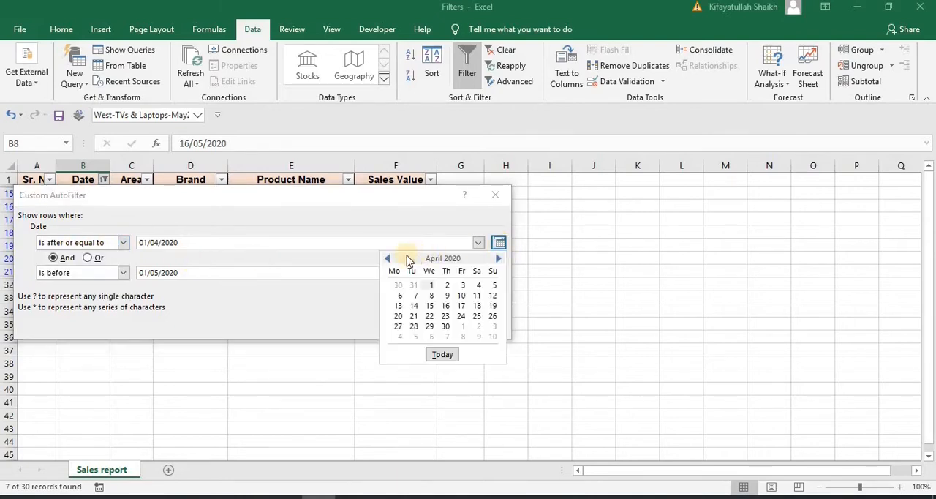
pyautogui.click(386, 259)
pyautogui.click(387, 260)
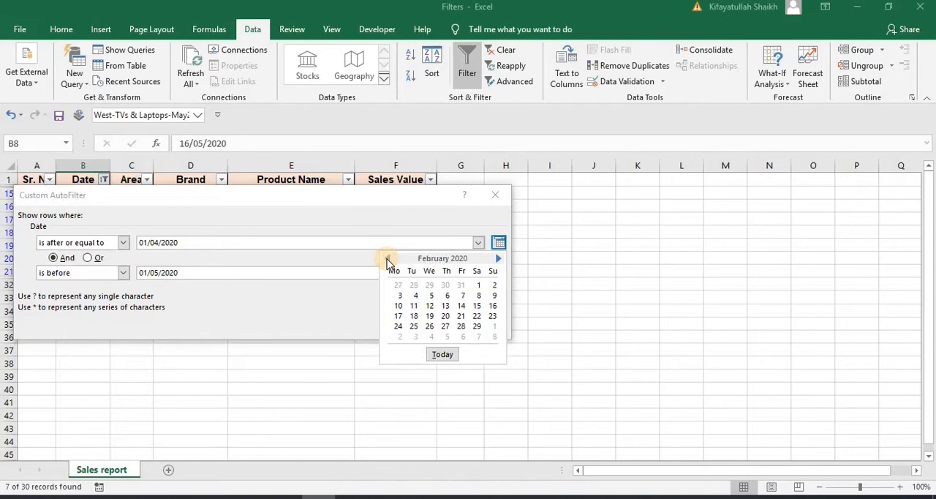
pyautogui.click(387, 260)
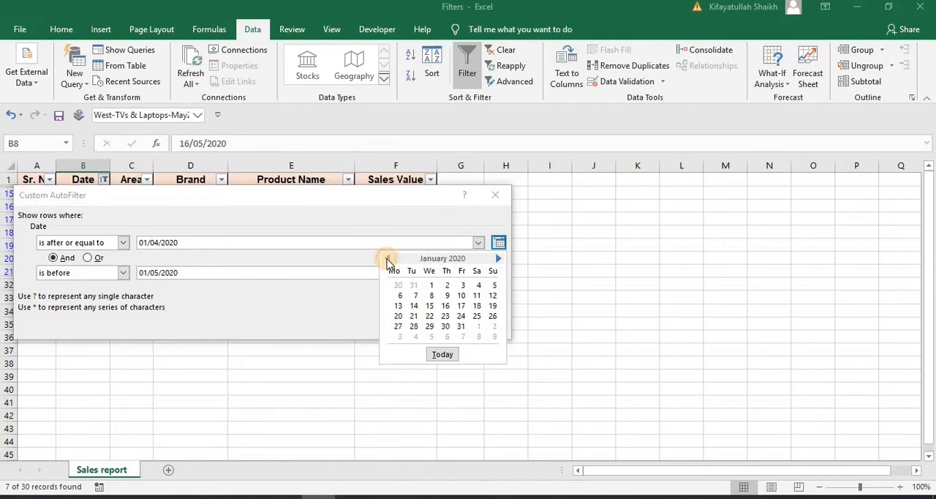
pyautogui.click(430, 285)
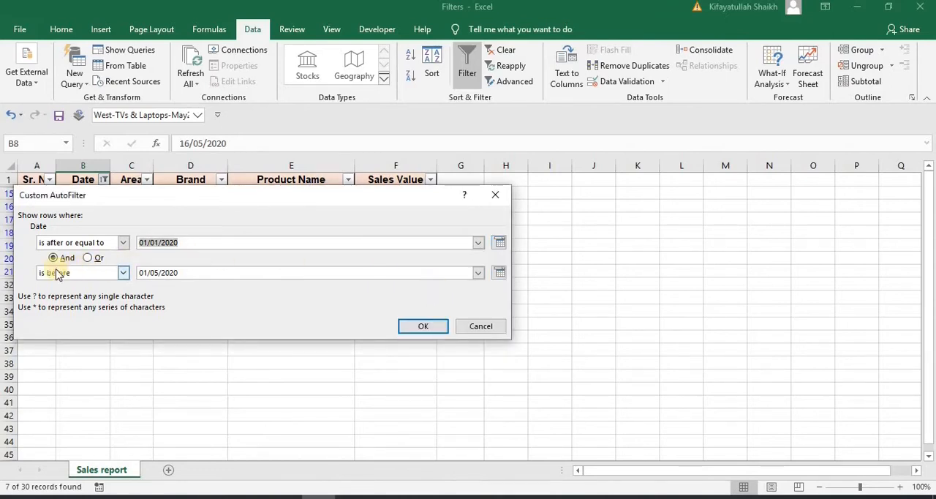
# Set the second condition to "is before or equal to" 20/05/2020, apply the custom filter and look through the filtered rows
pyautogui.click(125, 273)
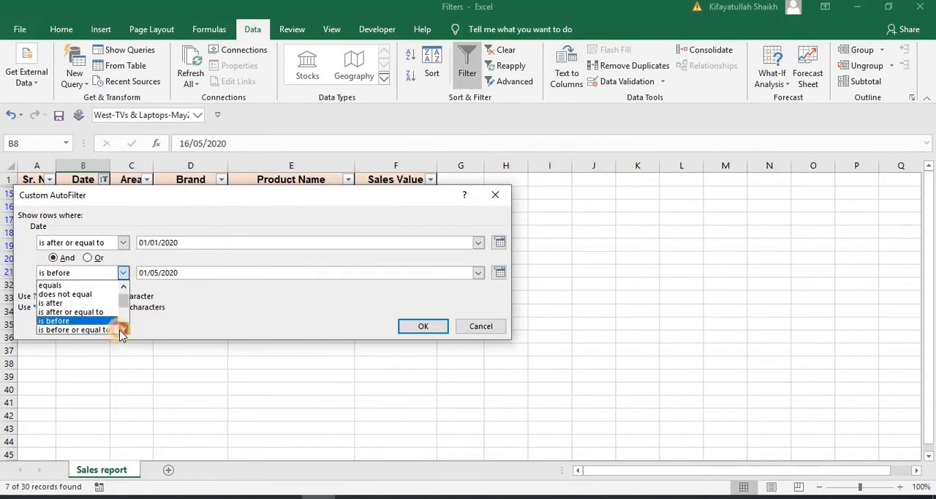
pyautogui.click(123, 328)
pyautogui.click(123, 328)
pyautogui.click(105, 316)
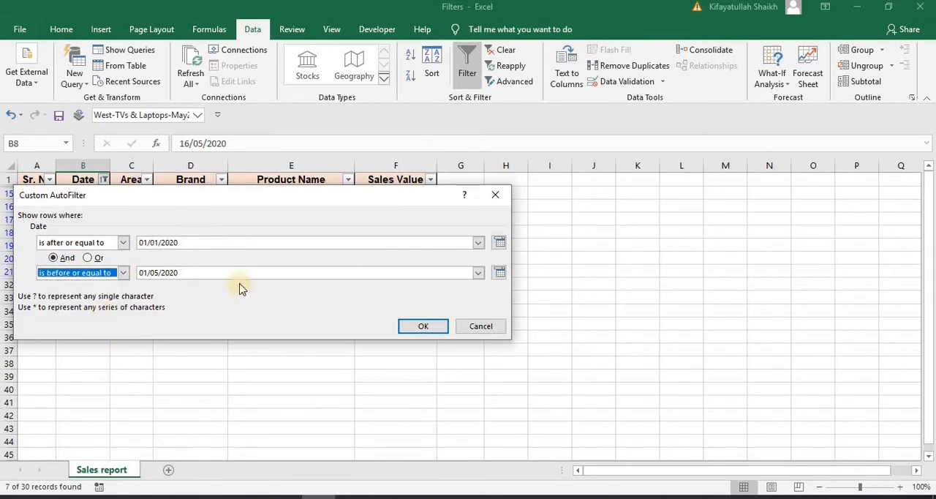
pyautogui.click(500, 274)
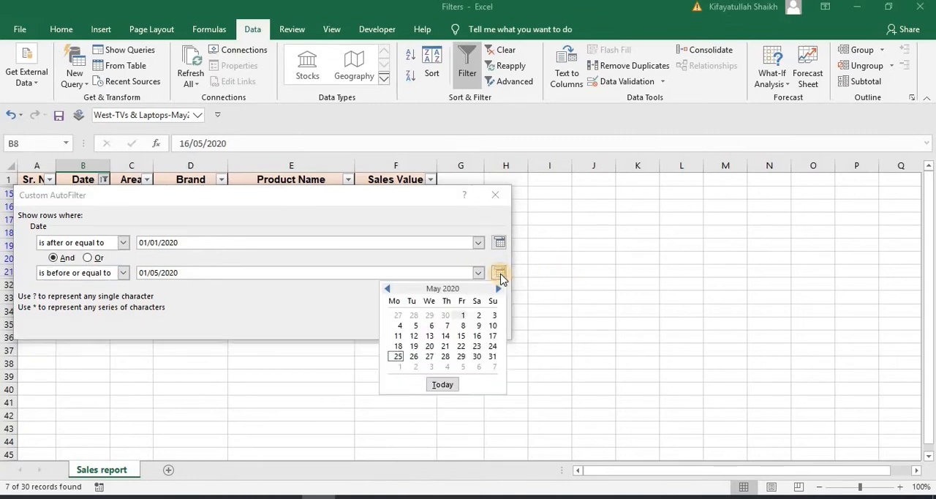
pyautogui.click(429, 346)
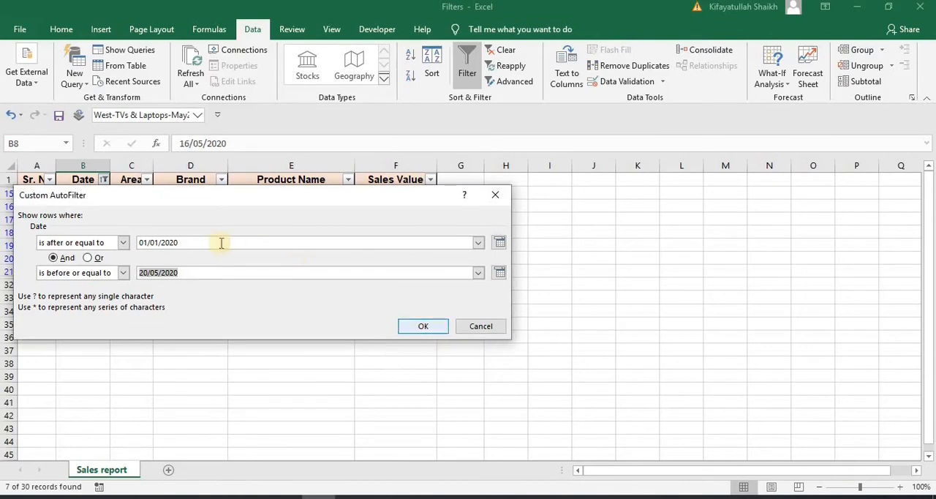
pyautogui.click(417, 329)
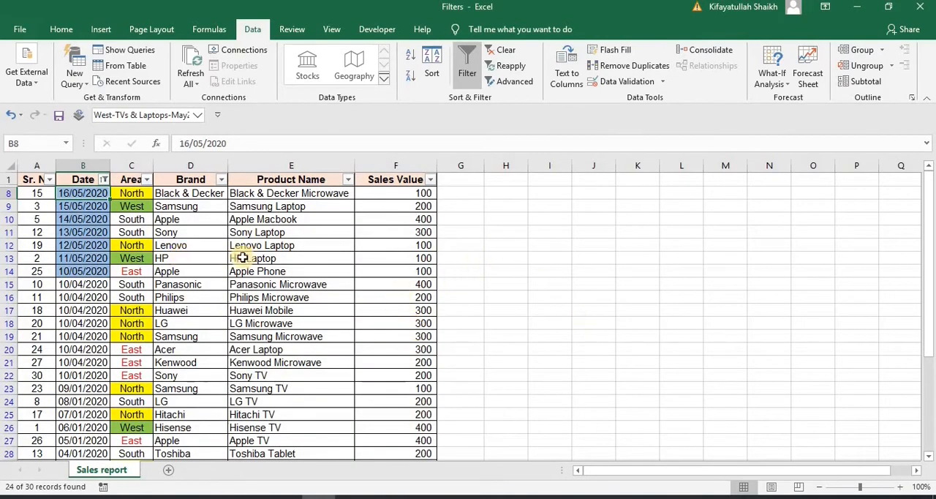
pyautogui.moveTo(929, 291); pyautogui.dragTo(930, 232)
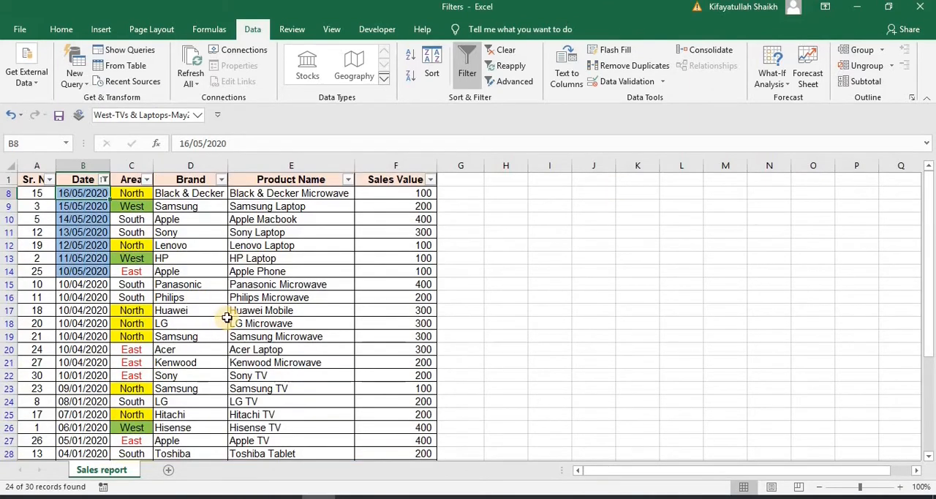
# Review the Date column's custom filter conditions and accept them as they are
pyautogui.click(104, 179)
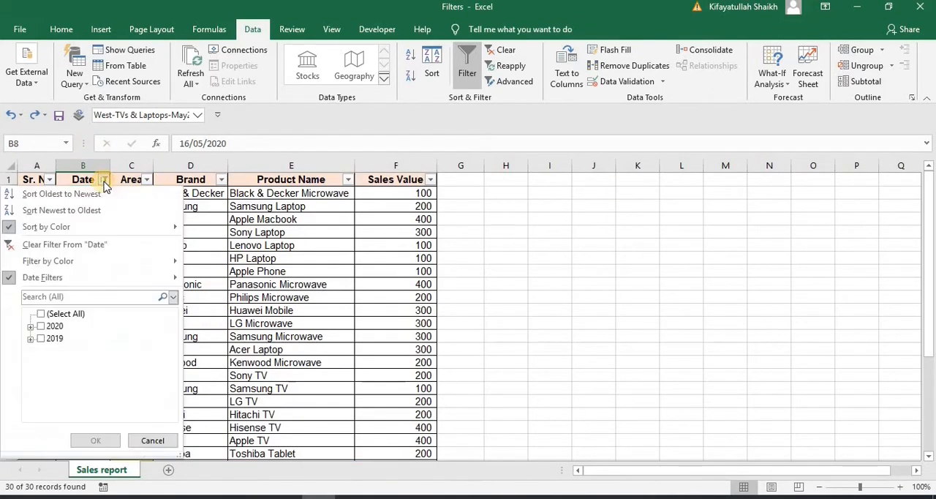
pyautogui.moveTo(121, 285)
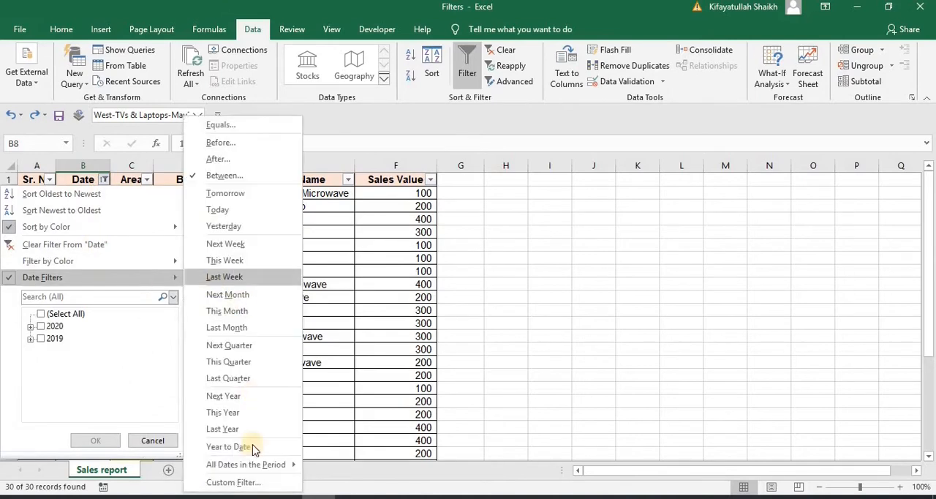
pyautogui.click(232, 481)
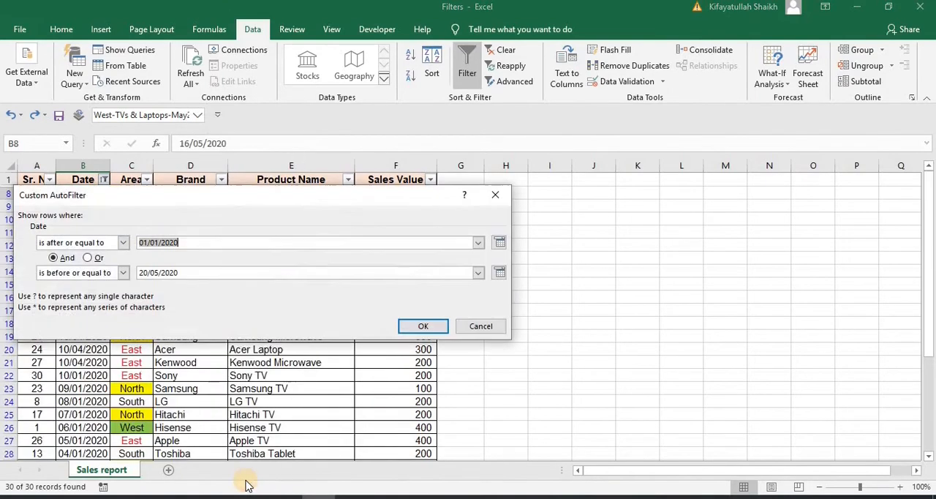
pyautogui.press('Return')
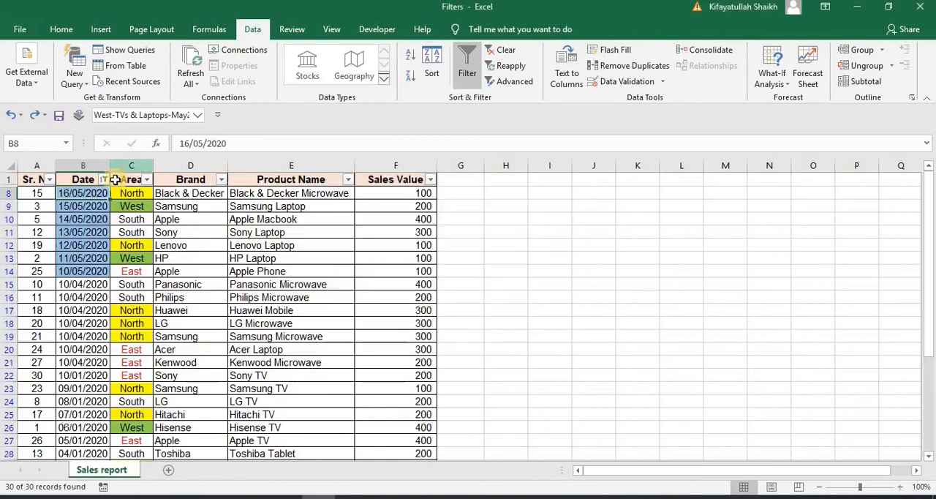
# Filter the Date column to show only 05 January 2020
pyautogui.click(103, 179)
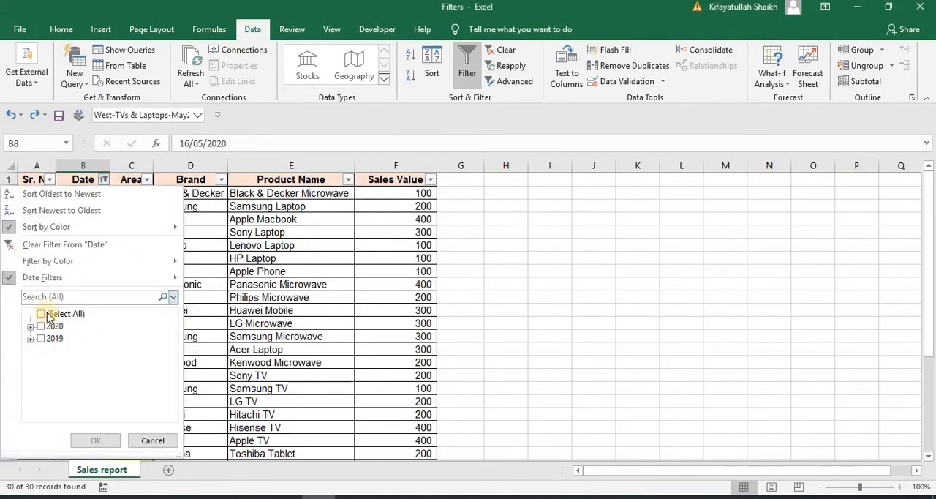
pyautogui.click(41, 313)
pyautogui.click(31, 327)
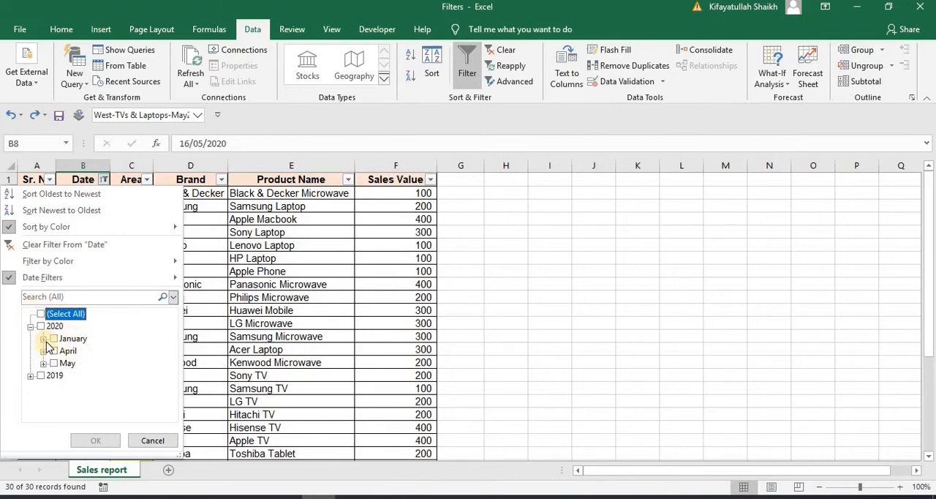
pyautogui.click(43, 338)
pyautogui.moveTo(174, 344); pyautogui.dragTo(164, 419)
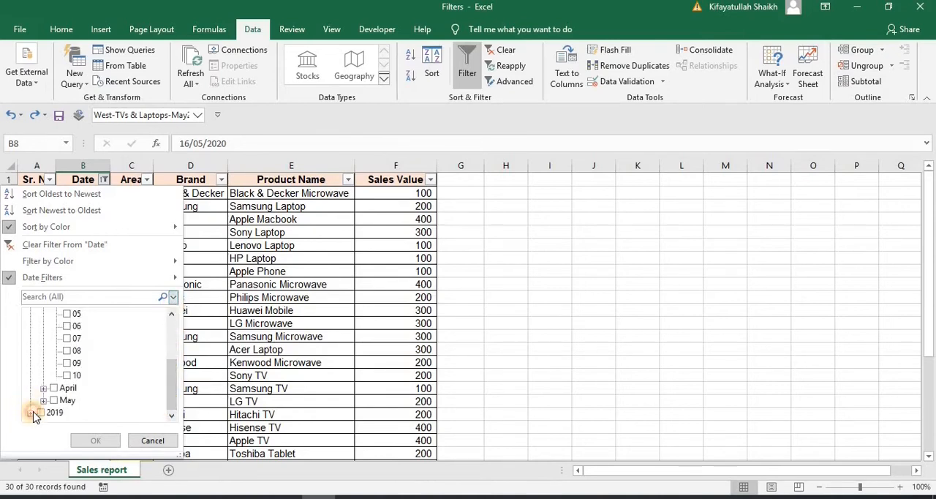
pyautogui.click(174, 329)
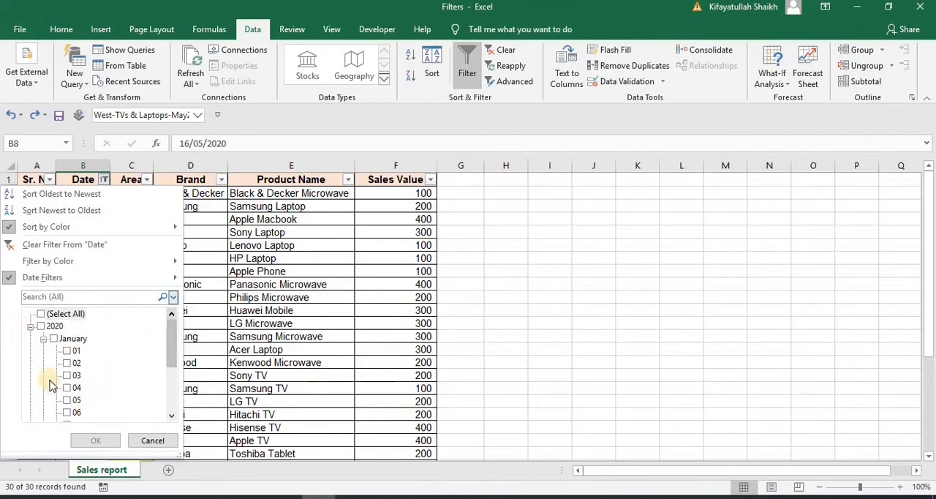
pyautogui.click(68, 401)
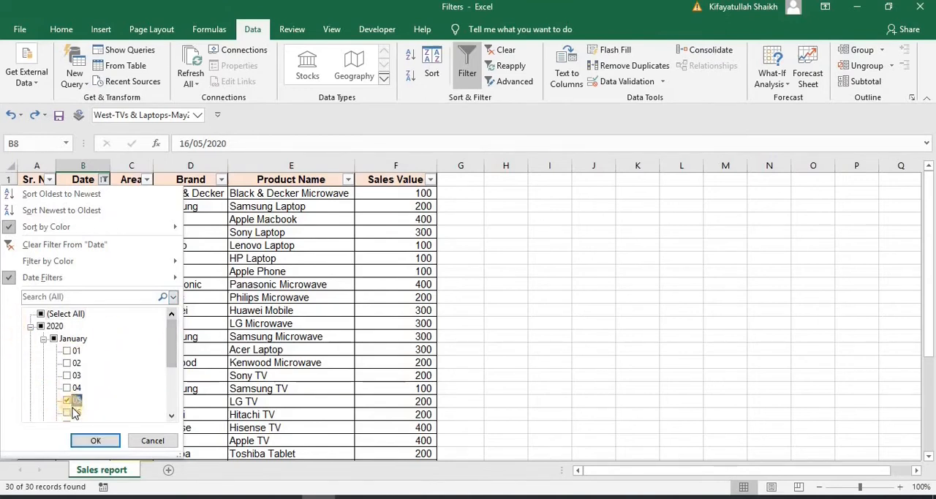
pyautogui.click(93, 440)
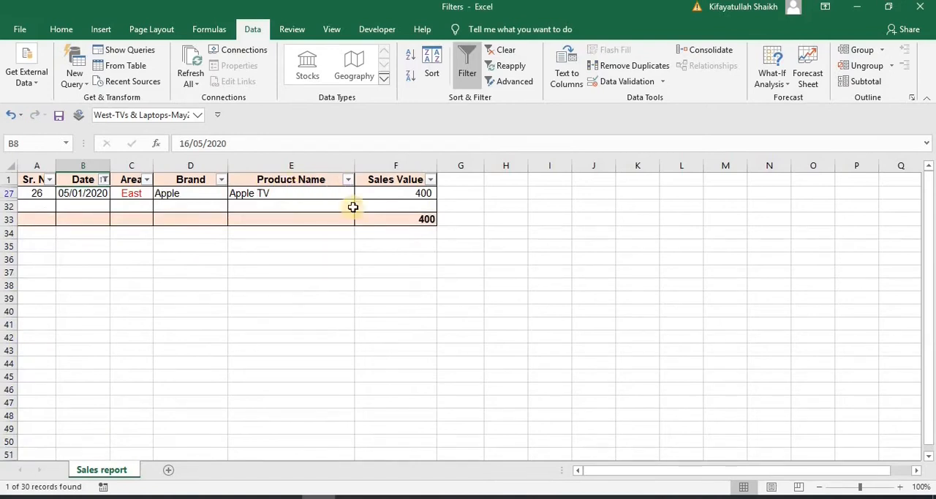
# Remove the filters from the sales report and turn the header filters back on
pyautogui.click(295, 183)
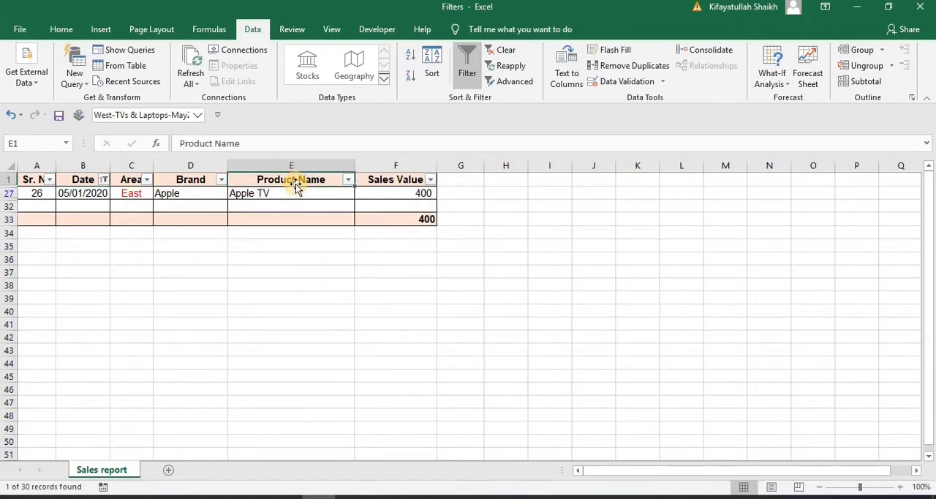
pyautogui.press('Down')
pyautogui.press('Up')
pyautogui.click(468, 73)
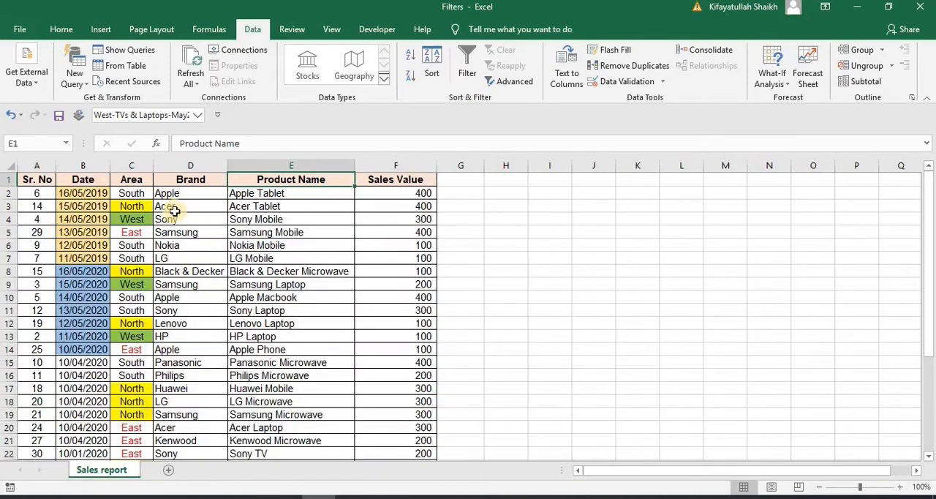
pyautogui.click(219, 206)
pyautogui.click(467, 69)
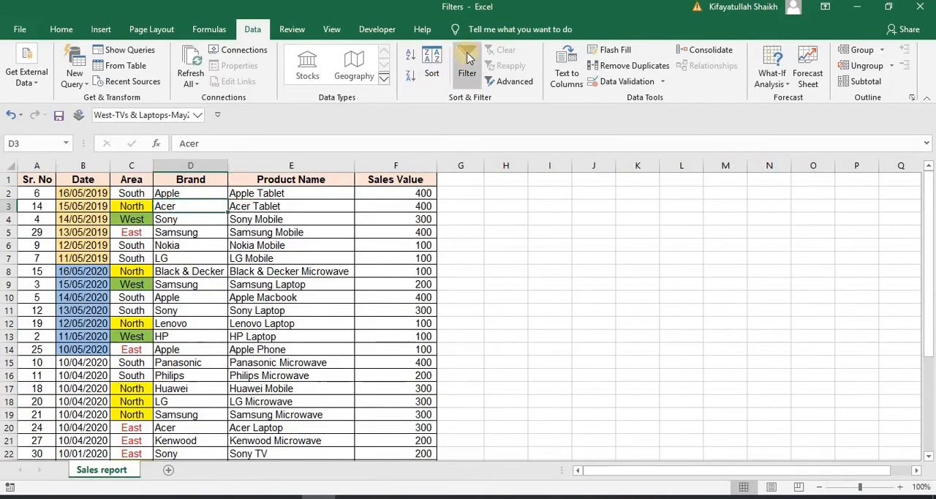
# Sort the report by the Area column from A to Z, and re-sort it from Z to A
pyautogui.click(91, 194)
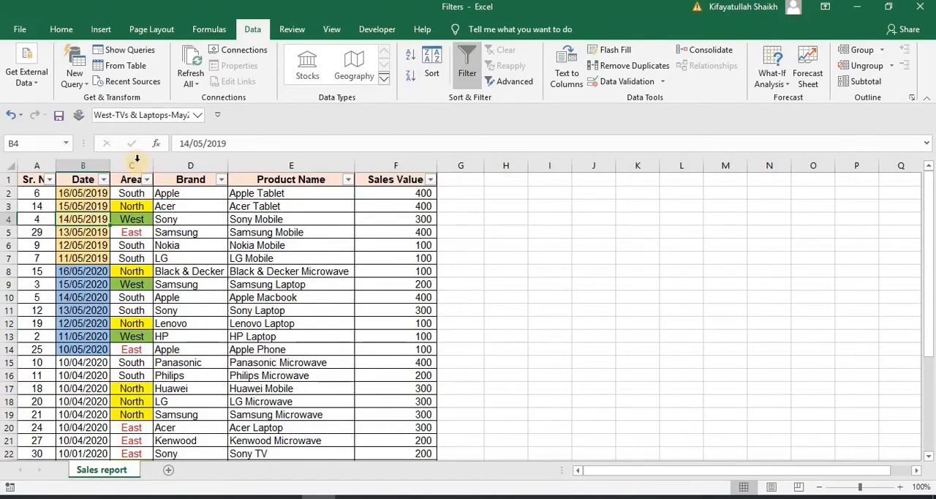
pyautogui.click(134, 166)
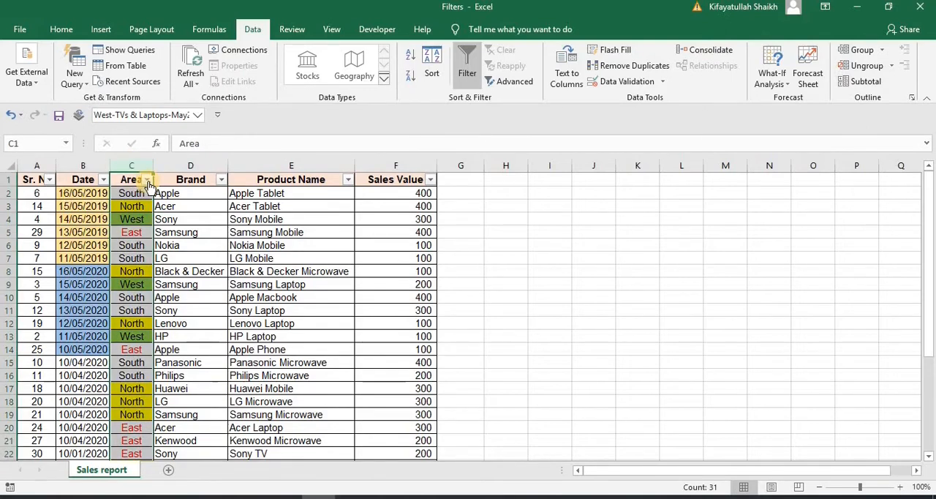
pyautogui.click(147, 180)
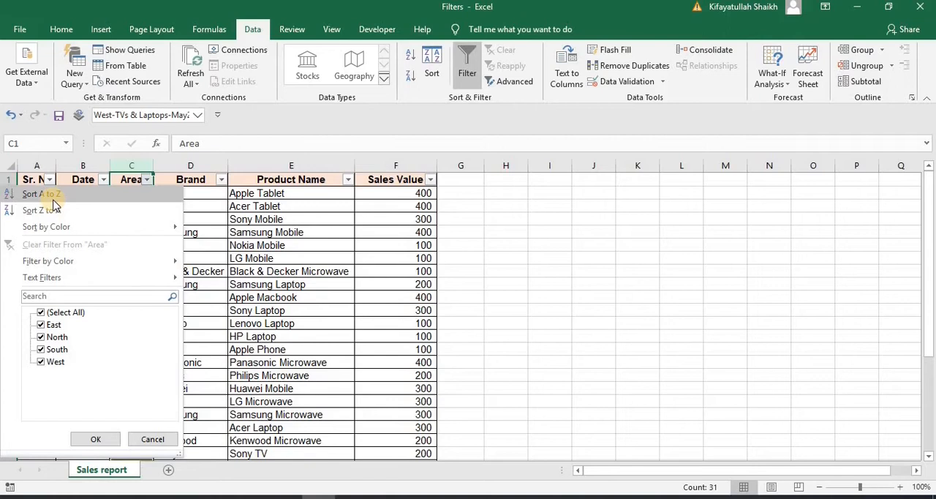
pyautogui.click(90, 193)
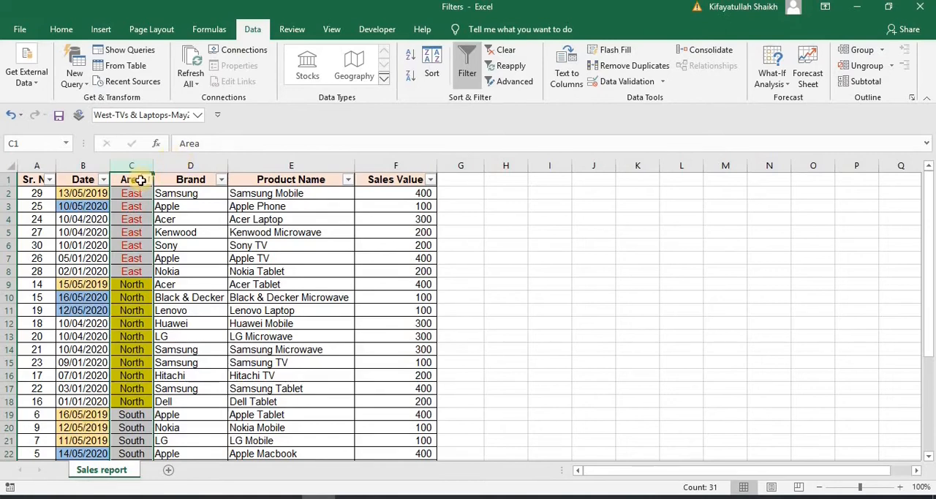
pyautogui.click(147, 179)
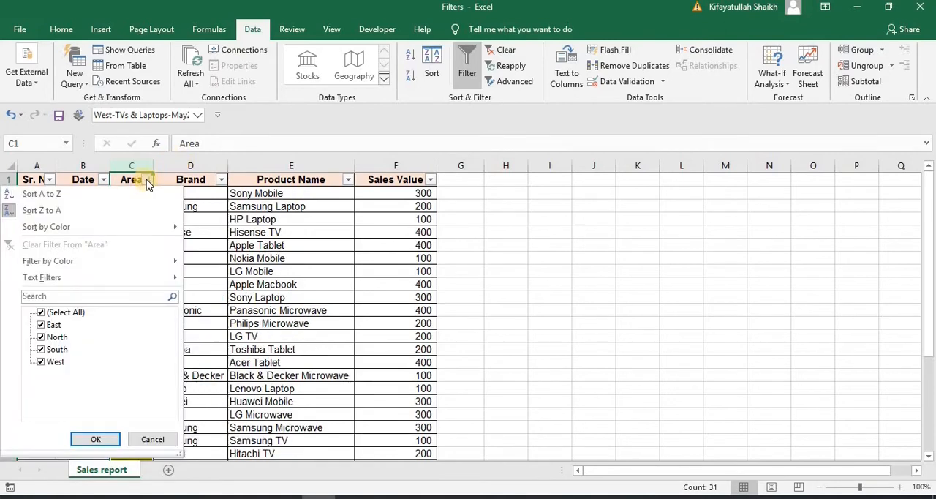
pyautogui.click(65, 211)
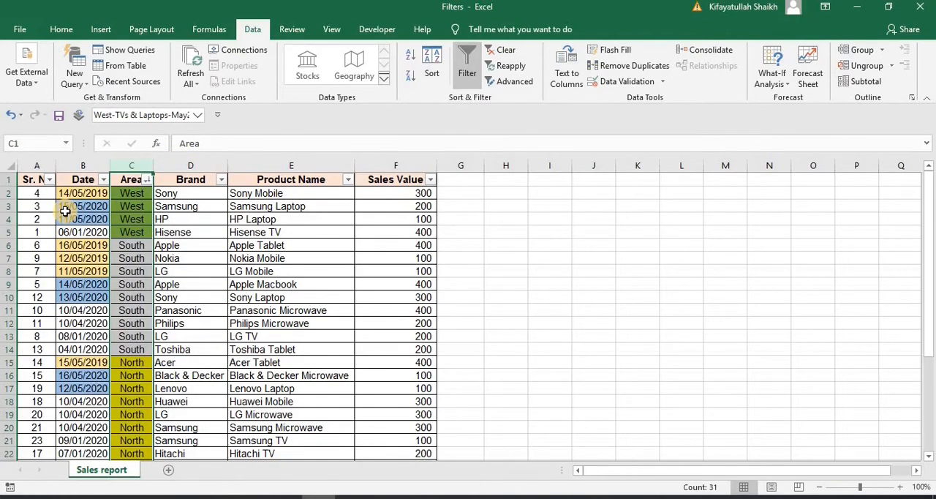
# Sort the Area column by yellow cell color and look through the sorted rows
pyautogui.click(147, 179)
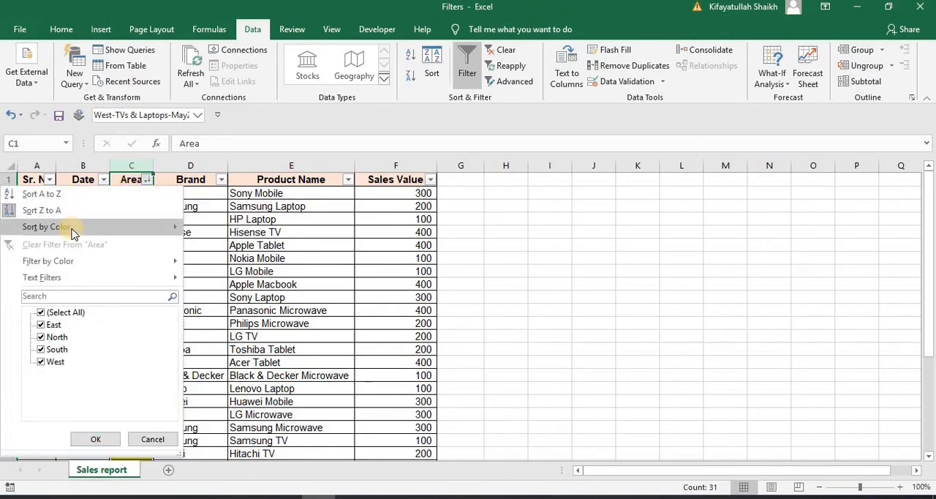
pyautogui.moveTo(73, 234)
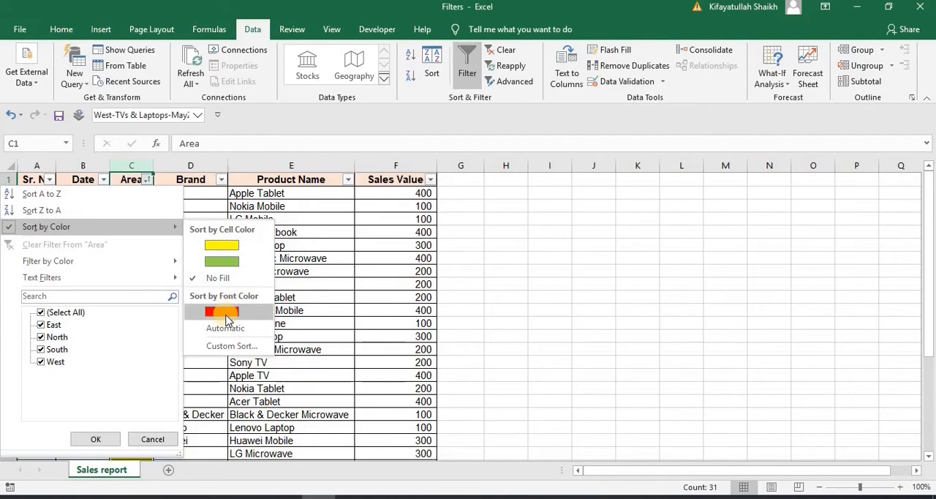
pyautogui.click(229, 246)
pyautogui.click(192, 246)
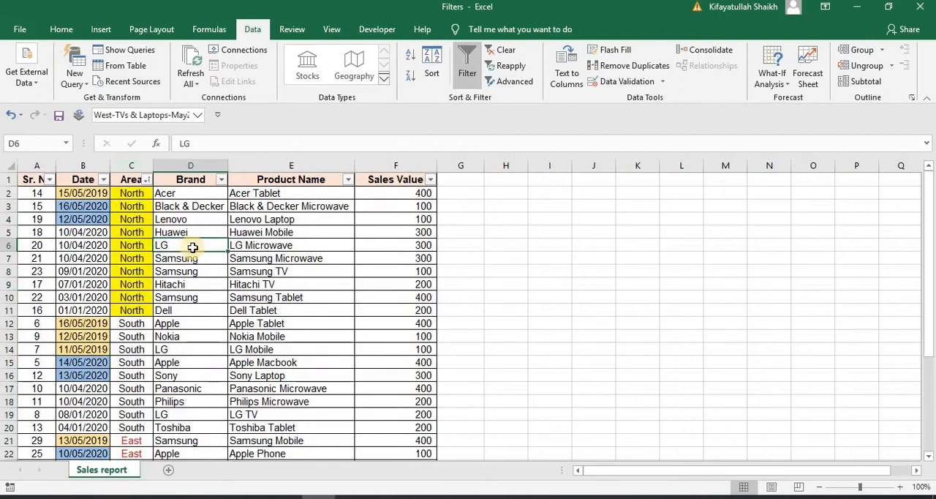
pyautogui.click(128, 192)
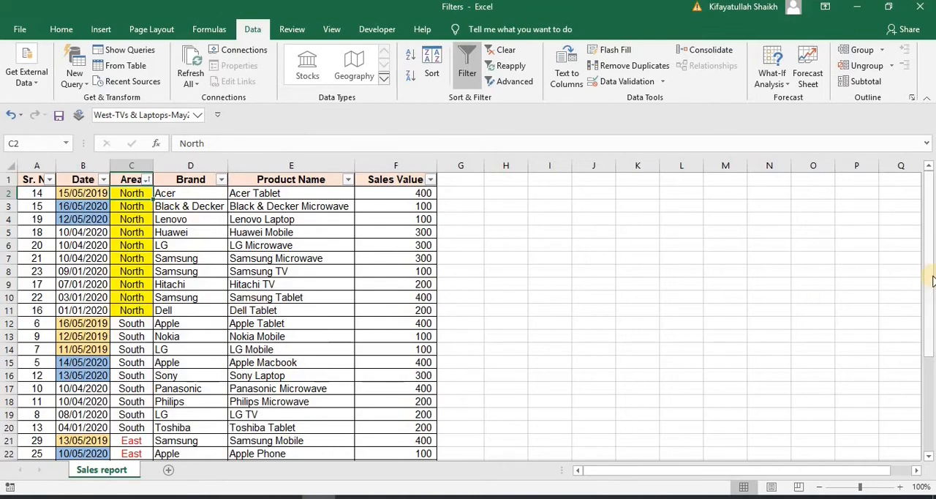
pyautogui.moveTo(932, 282); pyautogui.dragTo(931, 364)
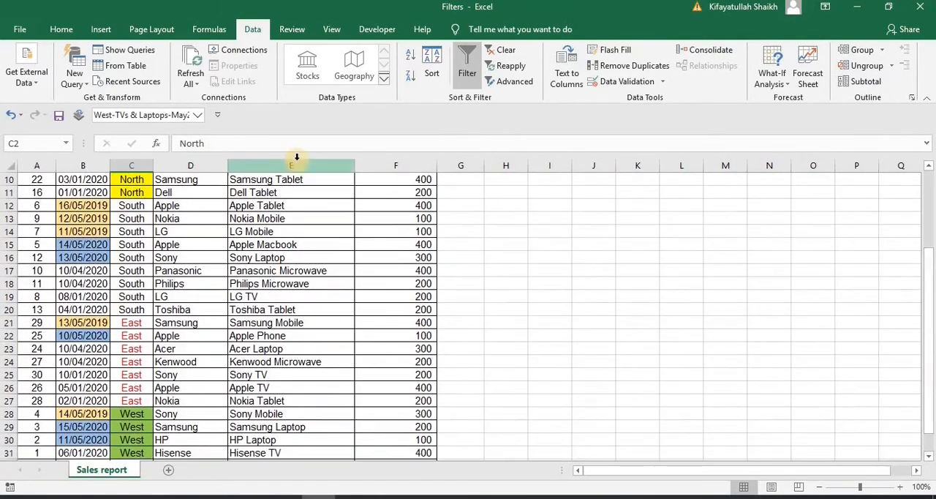
pyautogui.click(133, 426)
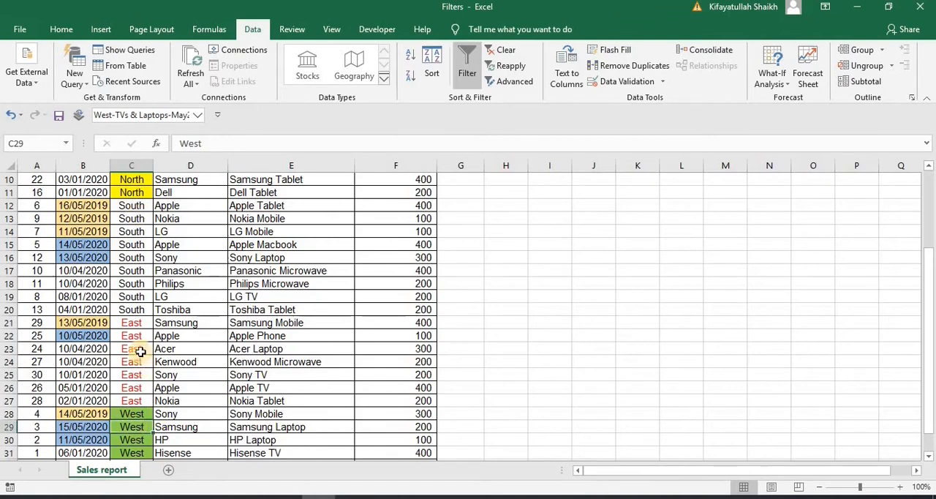
pyautogui.click(140, 351)
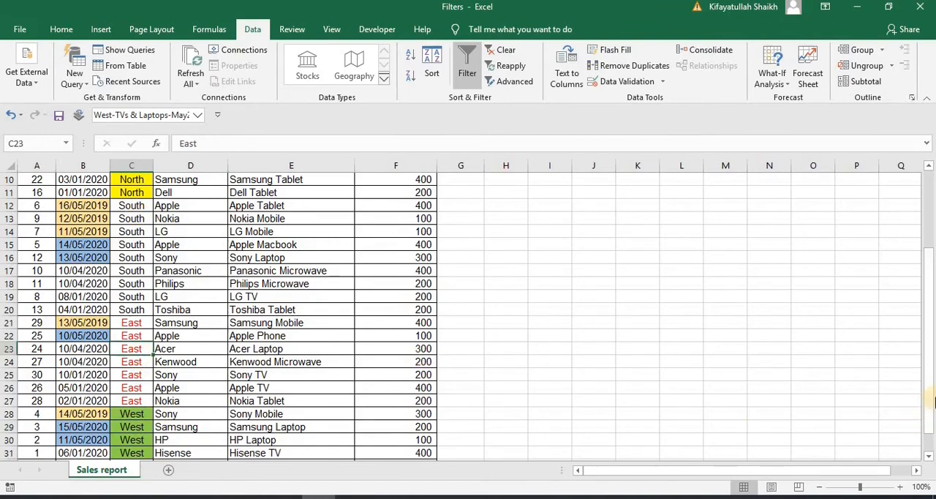
pyautogui.moveTo(928, 272); pyautogui.dragTo(929, 183)
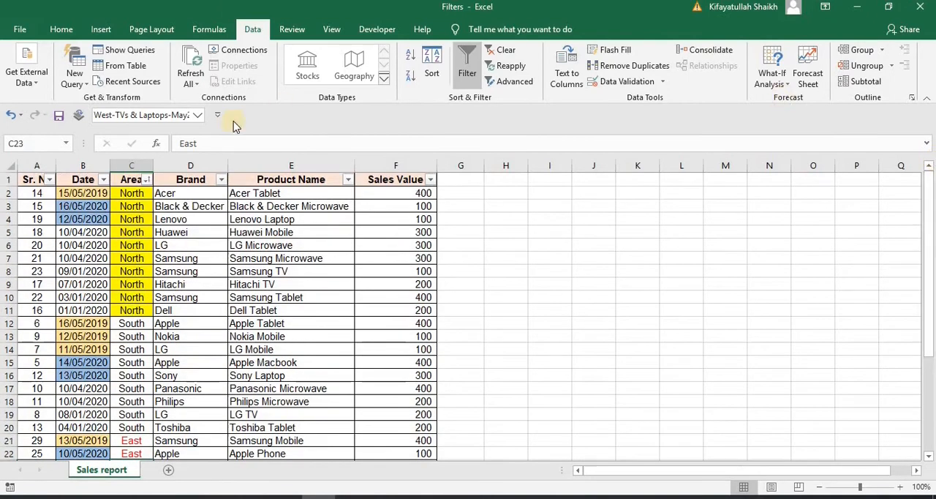
pyautogui.click(135, 225)
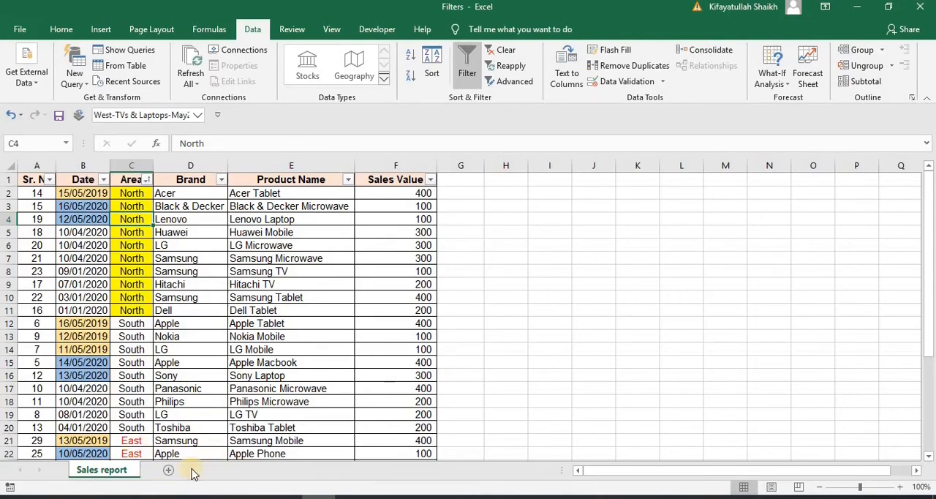
# Start a custom sort from the Area column's color sorting options, with Area as the column to sort by
pyautogui.click(147, 180)
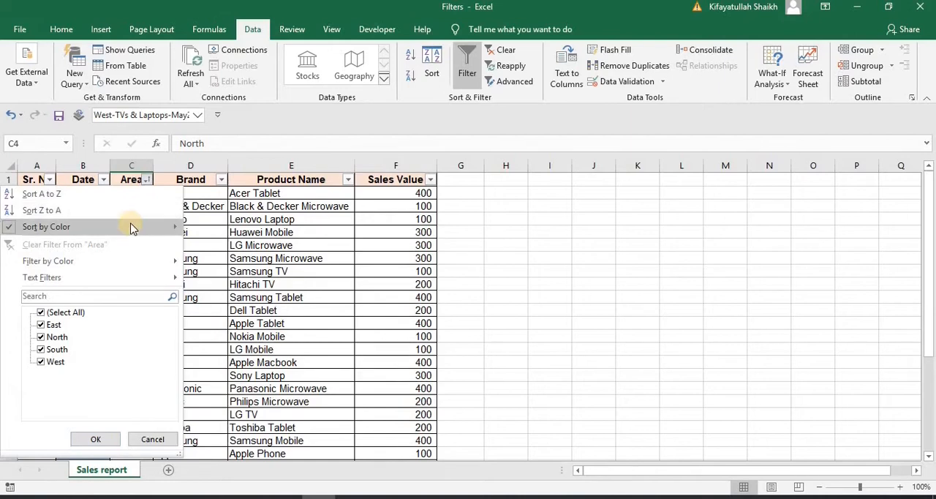
pyautogui.moveTo(131, 224)
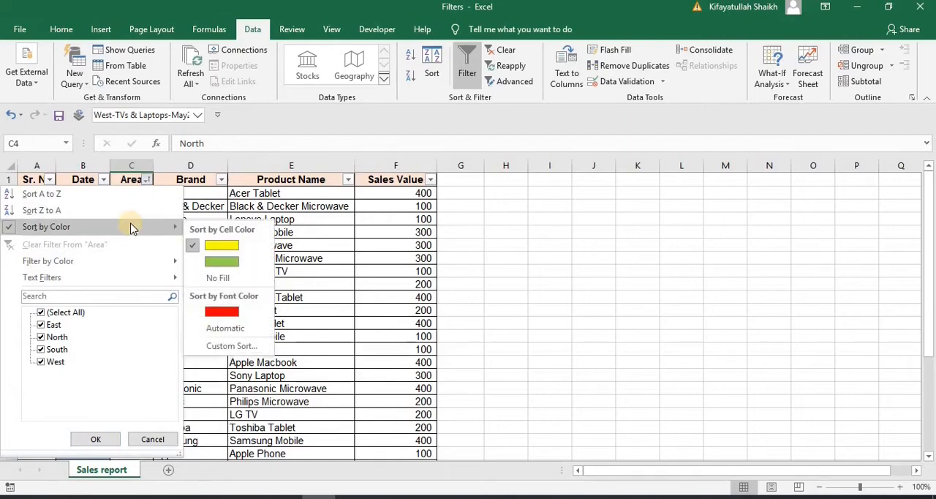
pyautogui.click(231, 347)
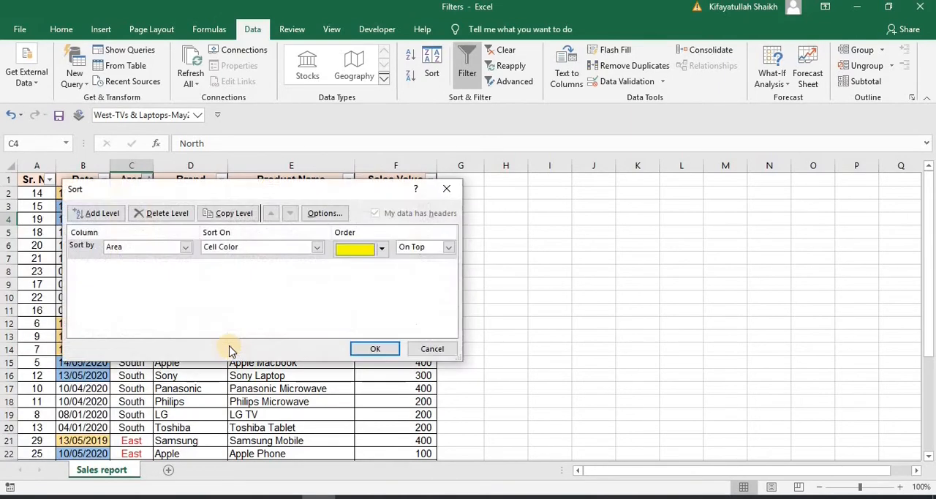
pyautogui.moveTo(249, 185); pyautogui.dragTo(671, 193)
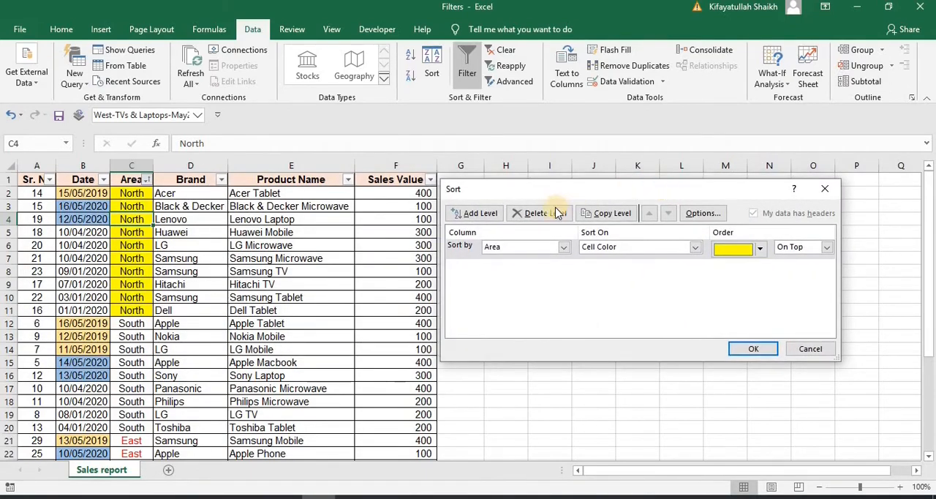
pyautogui.click(461, 252)
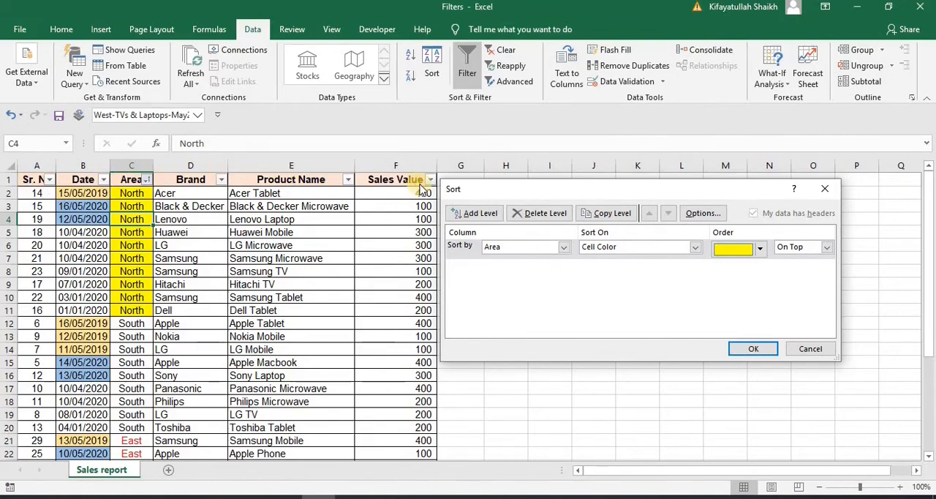
pyautogui.click(565, 248)
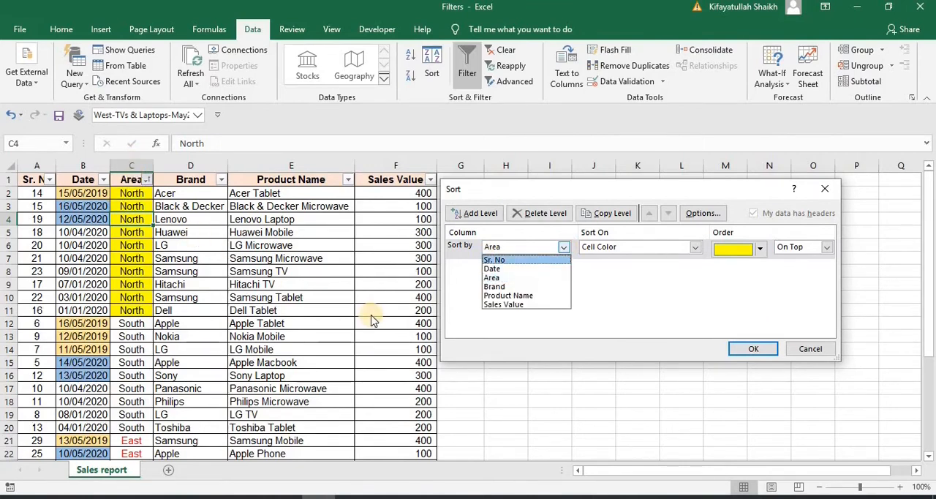
pyautogui.click(511, 281)
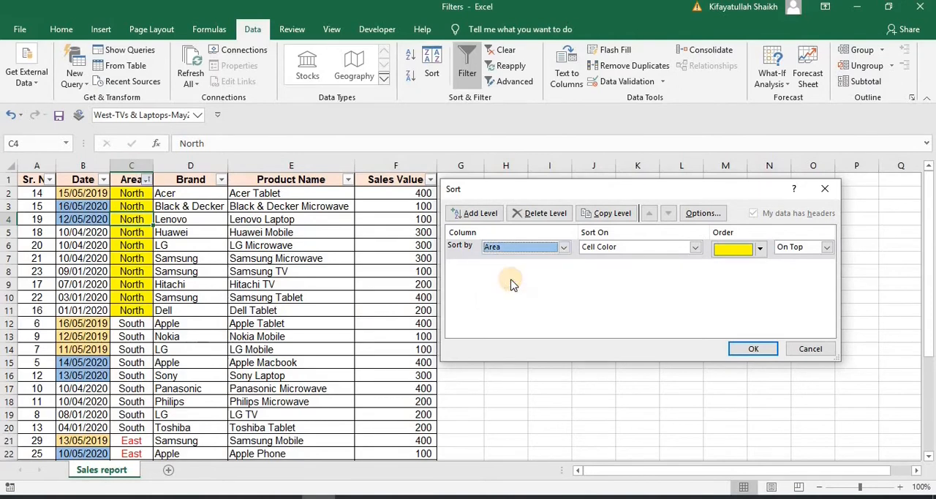
# Set the first sort level on Area to sort on cell color, with yellow on top
pyautogui.click(695, 249)
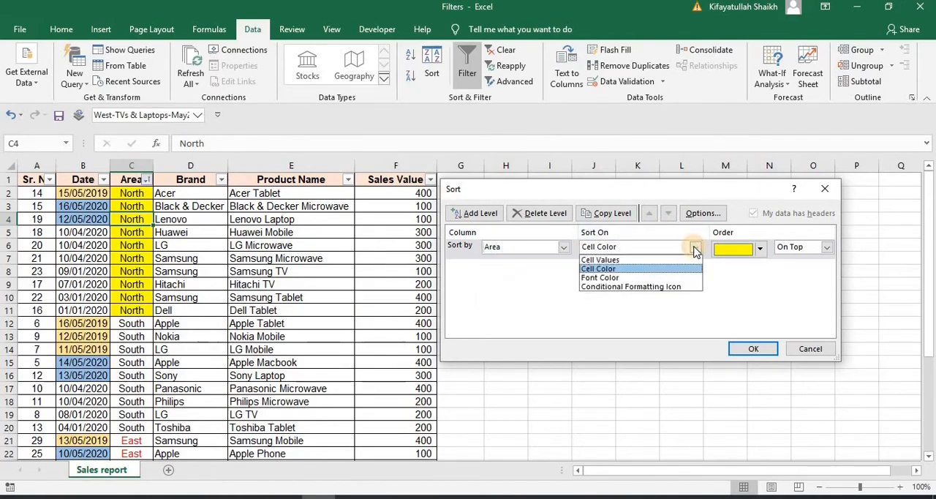
pyautogui.click(622, 269)
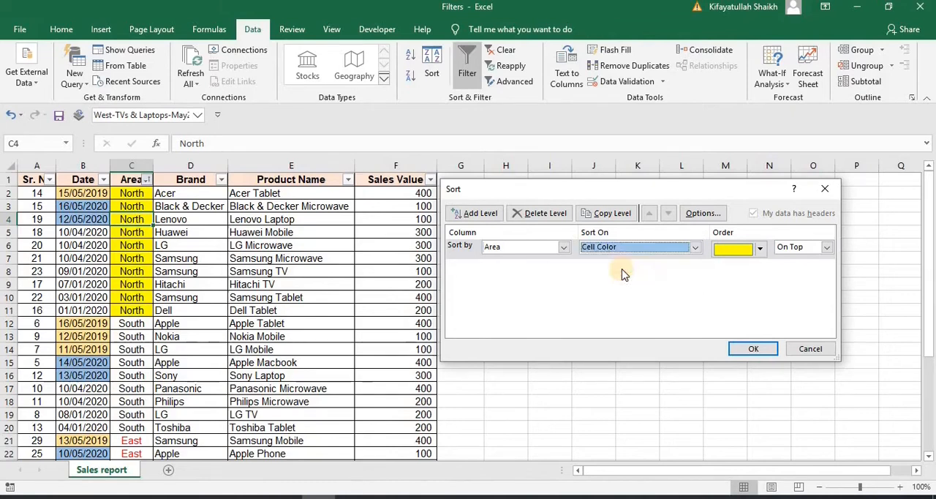
pyautogui.click(761, 249)
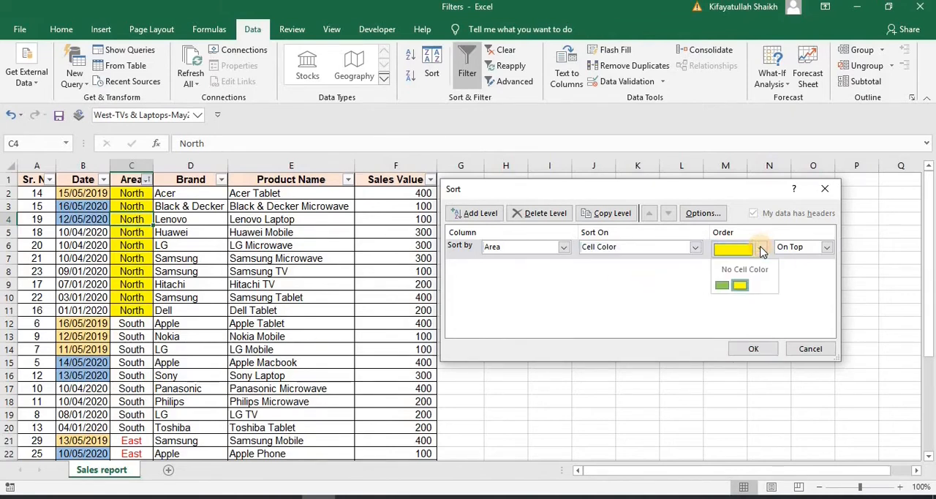
pyautogui.click(739, 285)
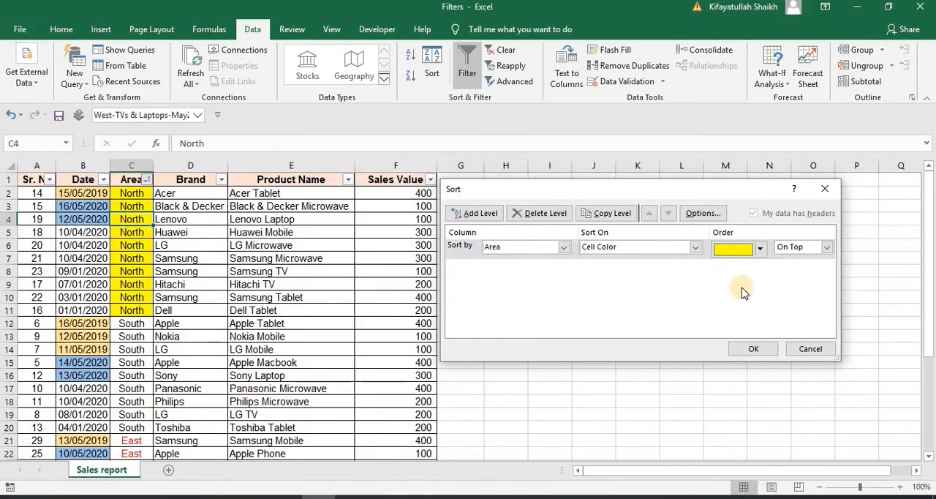
pyautogui.click(826, 249)
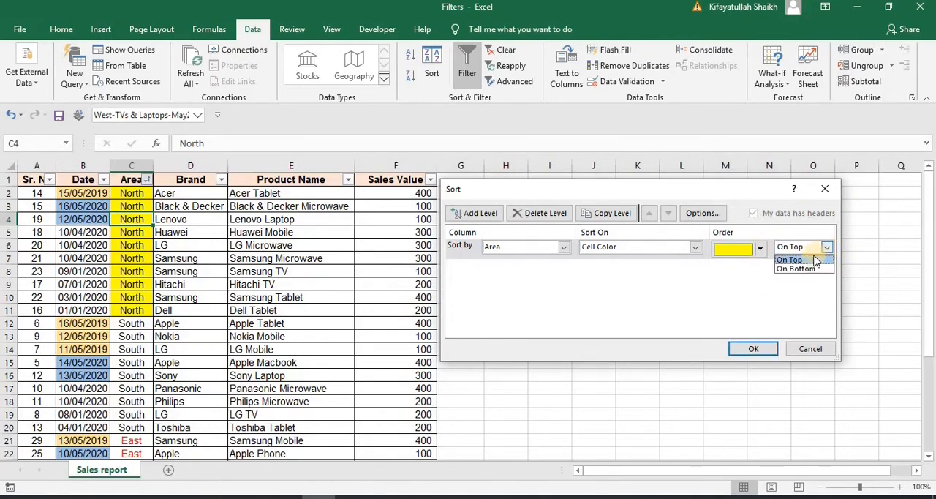
pyautogui.click(790, 259)
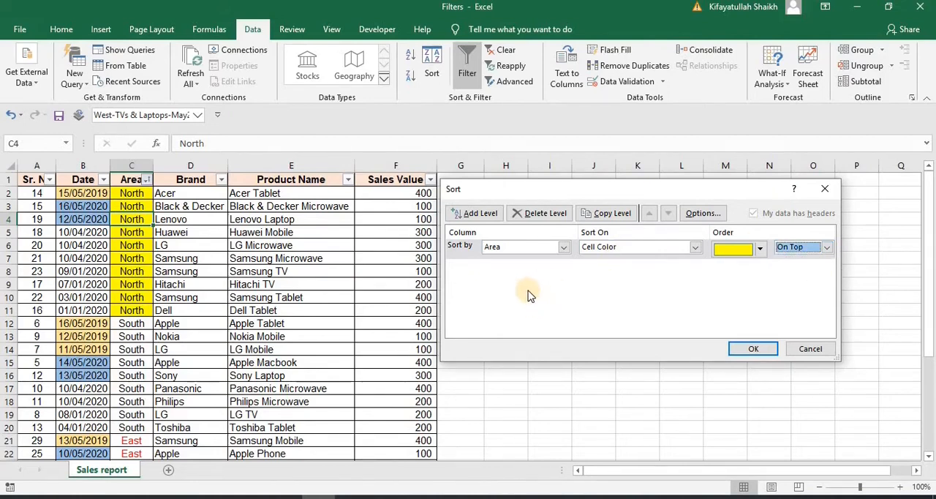
# Add a second sort level on Area that sorts on cell color, with green on top
pyautogui.click(473, 214)
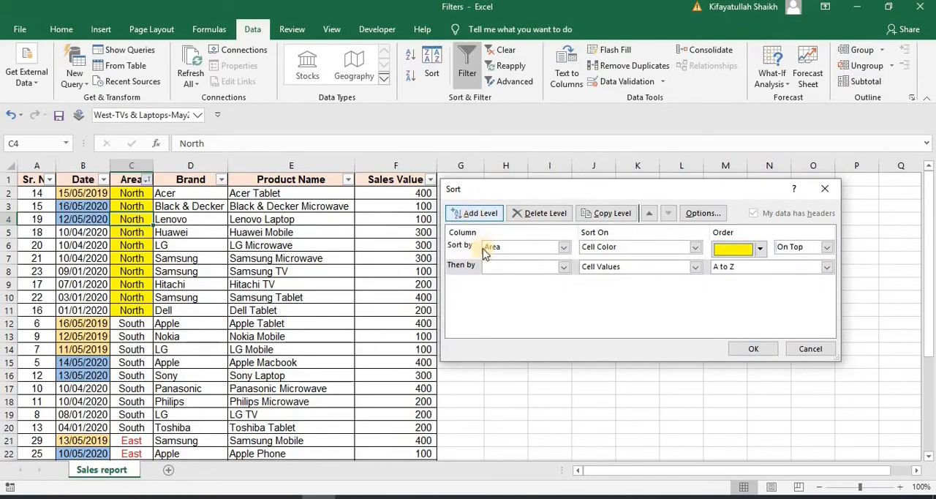
pyautogui.click(564, 267)
pyautogui.click(524, 298)
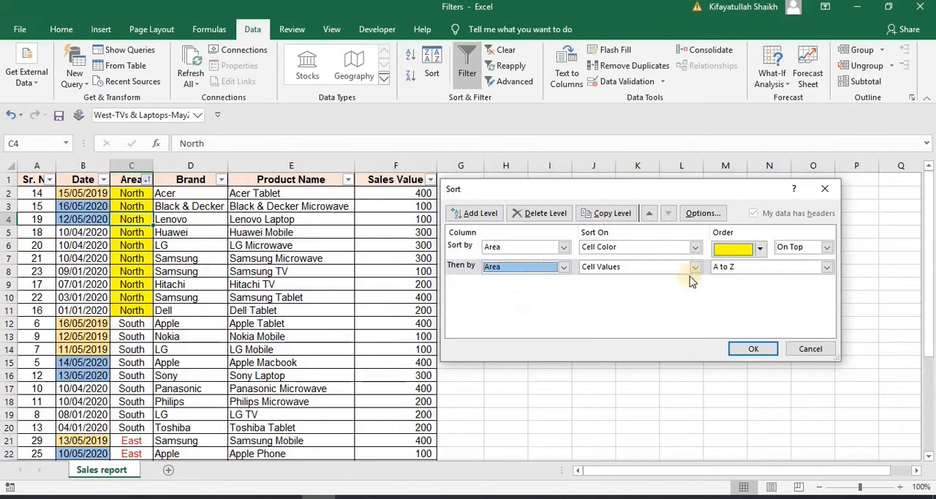
pyautogui.click(695, 267)
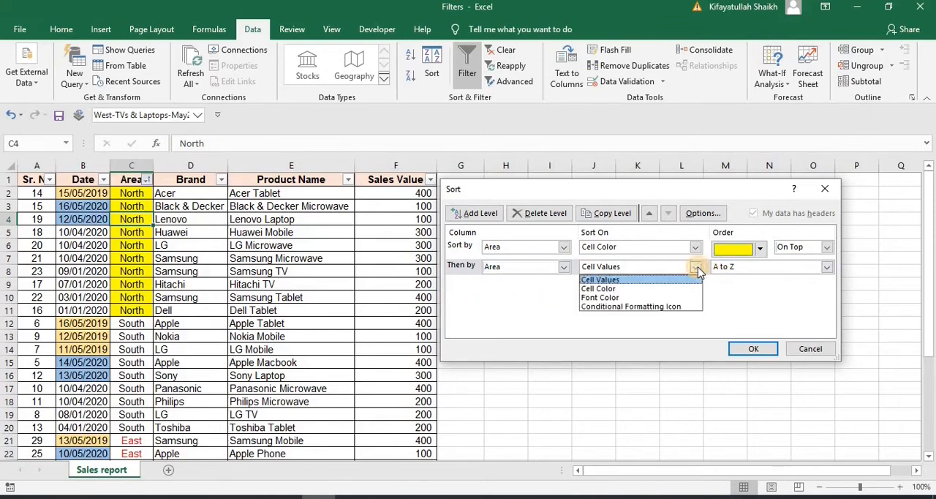
pyautogui.click(660, 288)
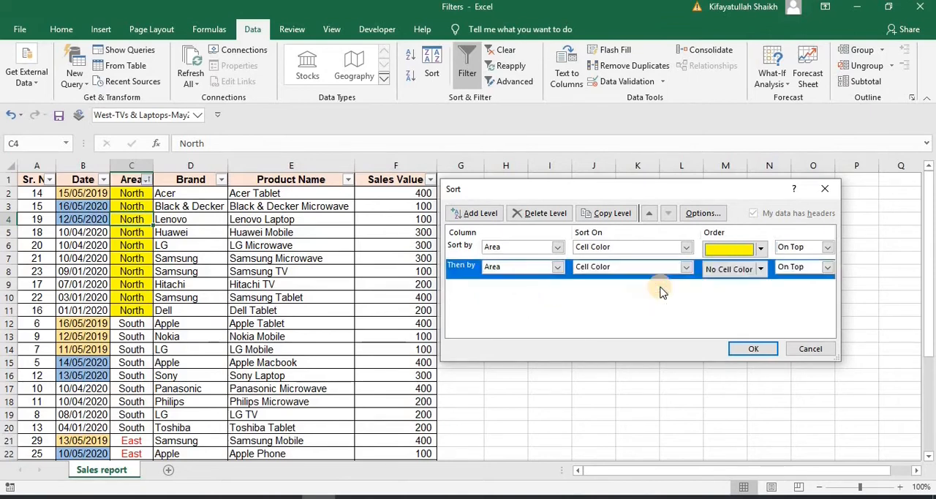
pyautogui.click(760, 270)
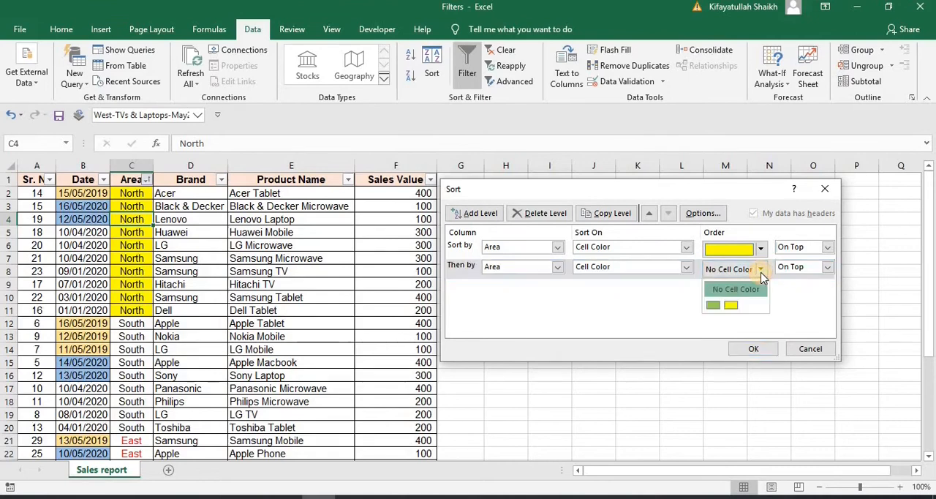
pyautogui.click(715, 307)
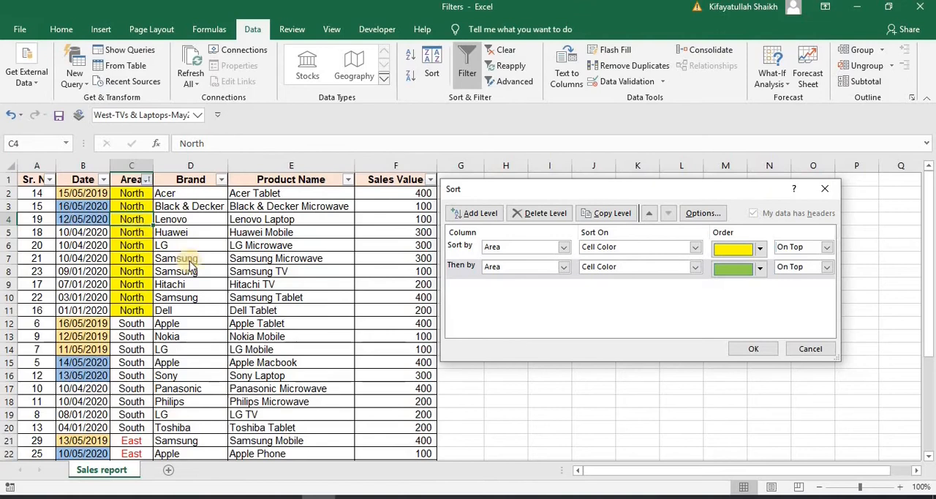
# Add a third sort level on Area that sorts on font color, with red on top
pyautogui.click(482, 214)
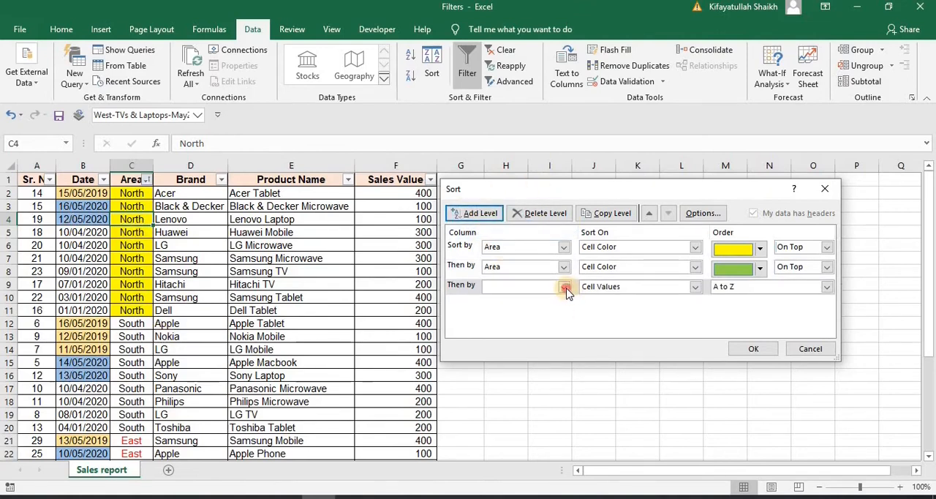
pyautogui.click(565, 287)
pyautogui.click(514, 318)
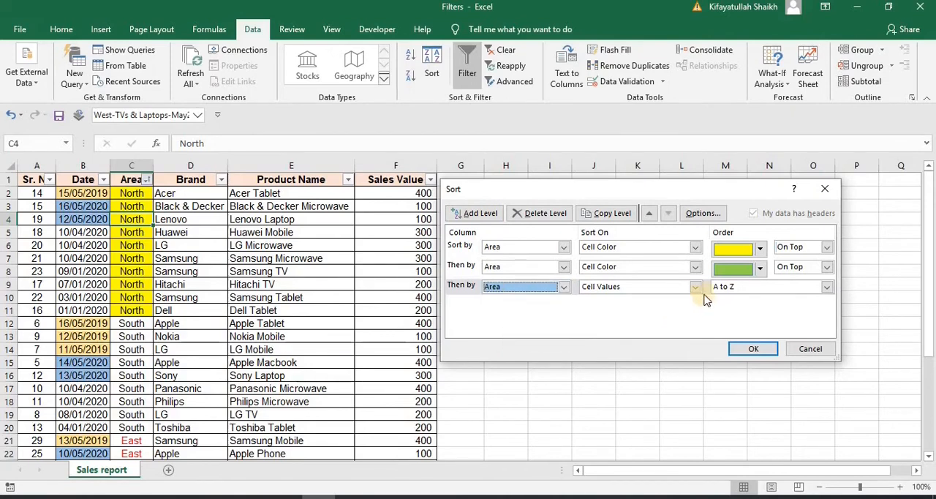
pyautogui.click(696, 287)
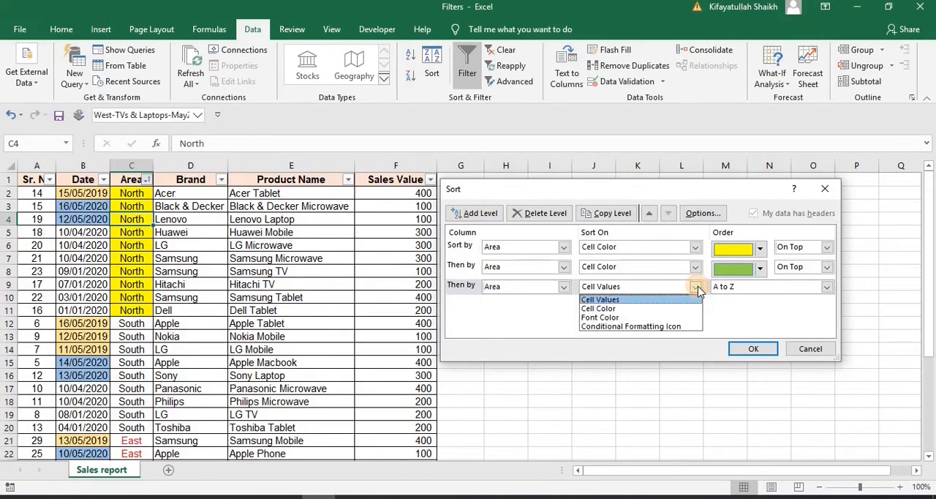
pyautogui.click(631, 318)
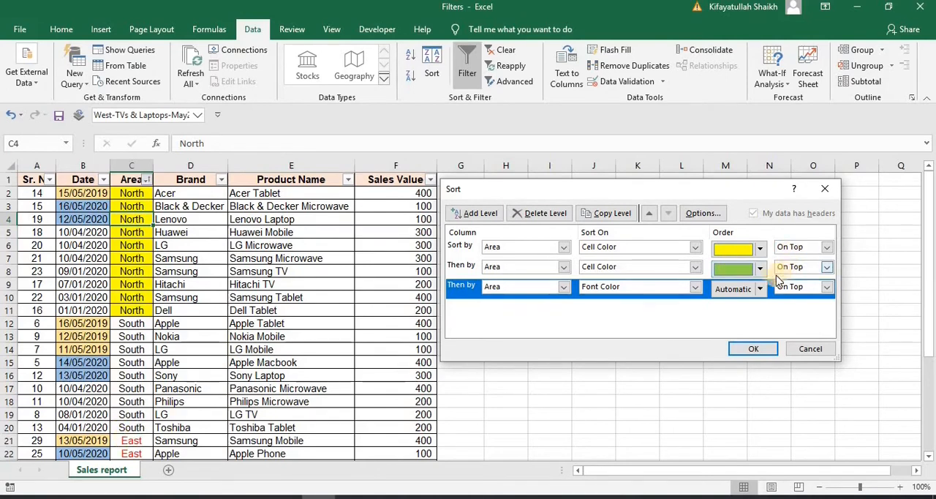
pyautogui.click(795, 303)
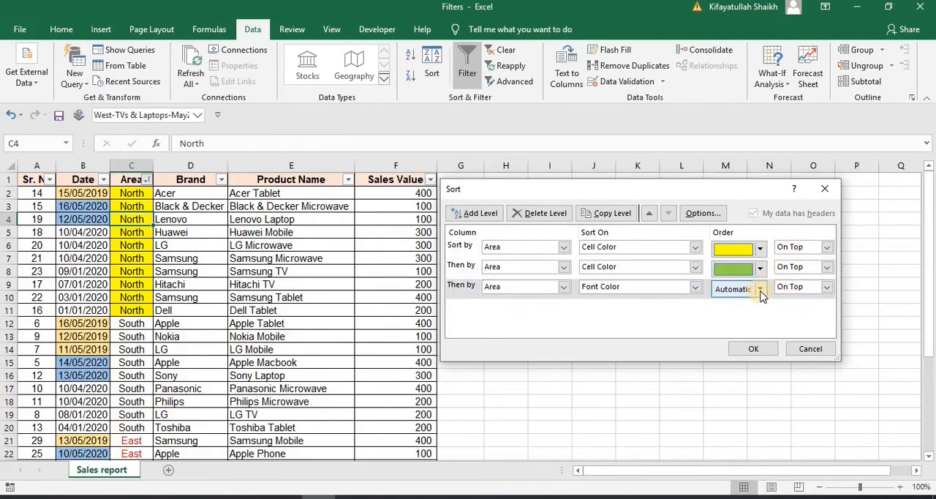
pyautogui.click(760, 290)
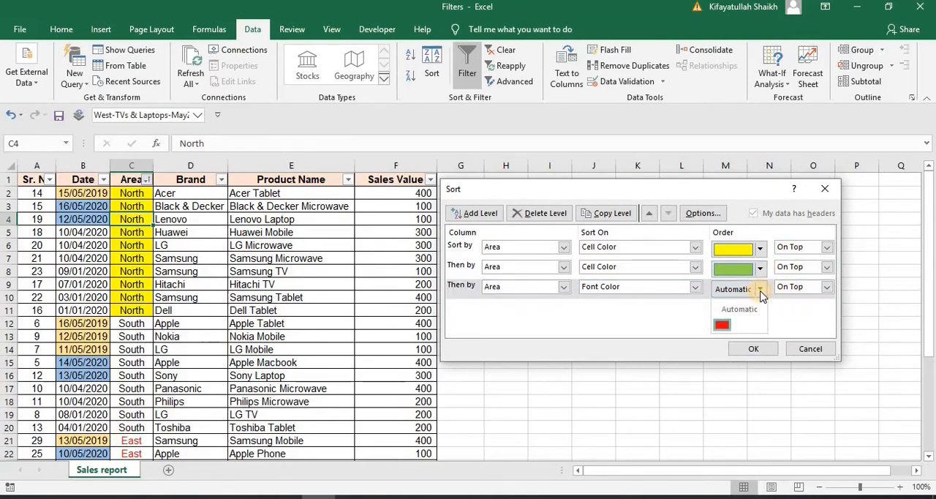
pyautogui.click(720, 326)
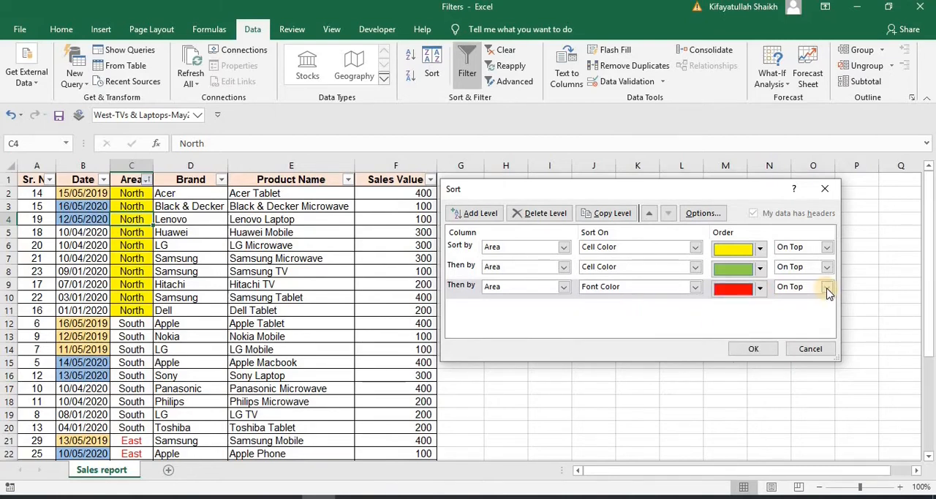
# Apply the three-level custom sort and check the yellow, green and red-font groups in the Area column
pyautogui.click(742, 349)
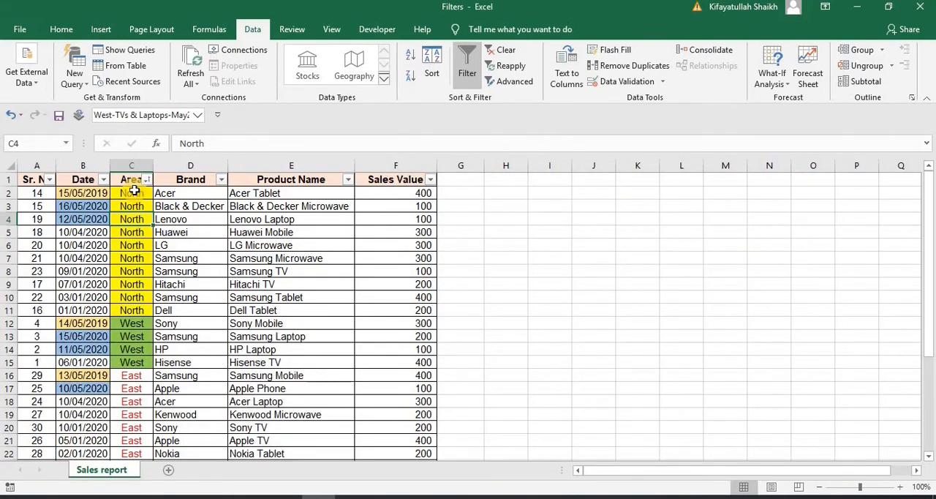
pyautogui.moveTo(134, 190); pyautogui.dragTo(134, 333)
pyautogui.click(135, 336)
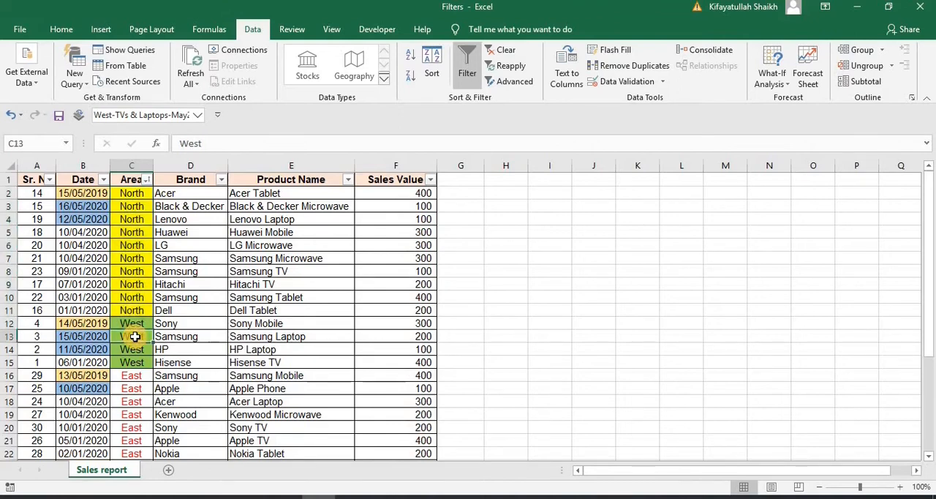
pyautogui.click(142, 390)
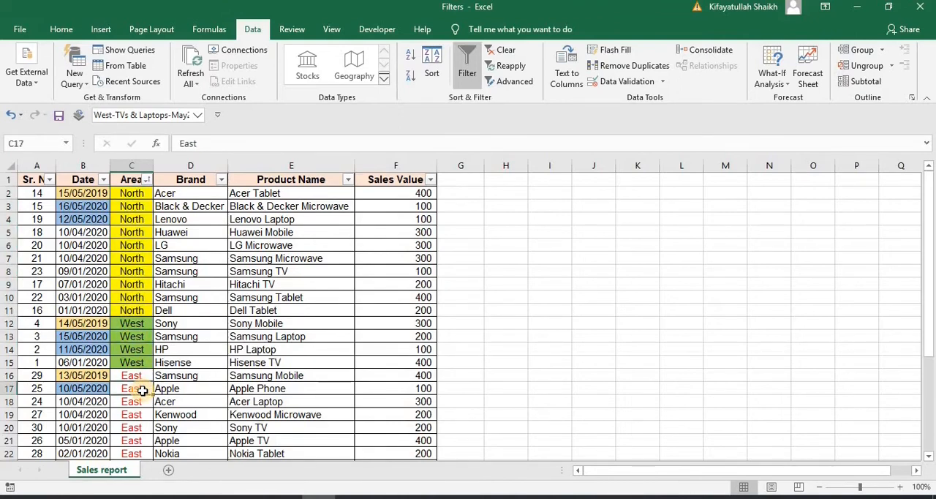
pyautogui.click(291, 297)
# Filter the Area column by automatic font color, and re-filter it by green cell color
pyautogui.click(147, 179)
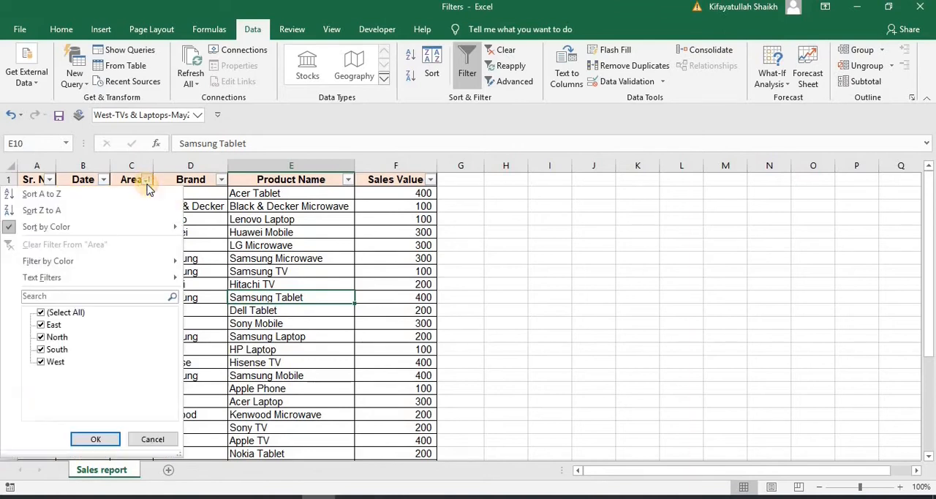
pyautogui.moveTo(66, 266)
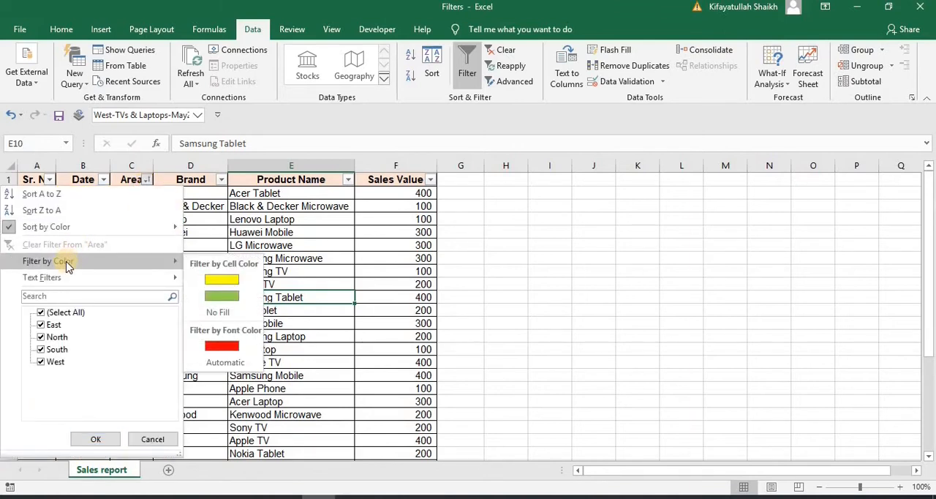
pyautogui.click(66, 263)
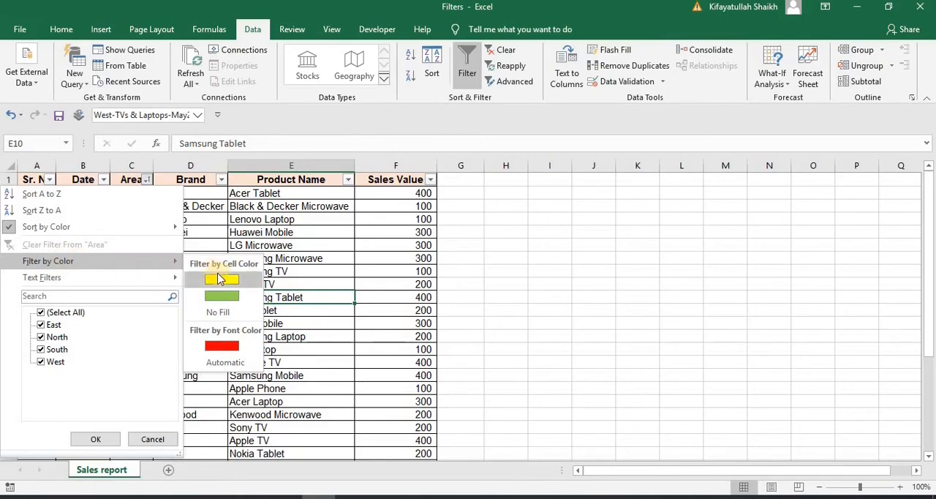
pyautogui.click(224, 361)
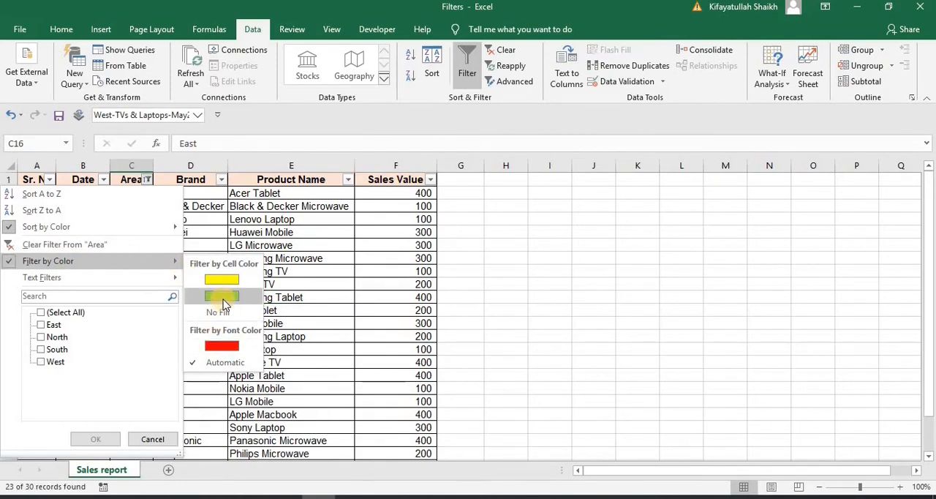
pyautogui.click(222, 299)
pyautogui.click(295, 291)
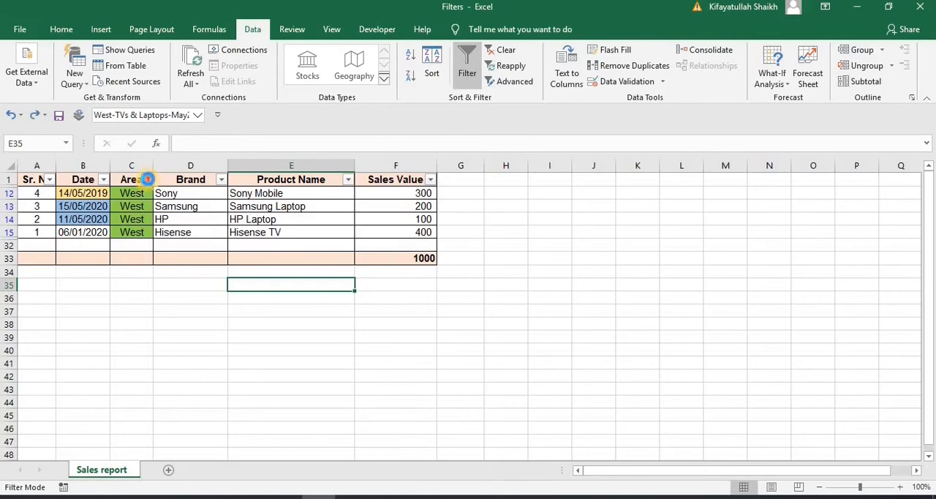
# Apply a text filter to the Area column that shows only rows equal to North
pyautogui.click(147, 180)
pyautogui.moveTo(85, 278)
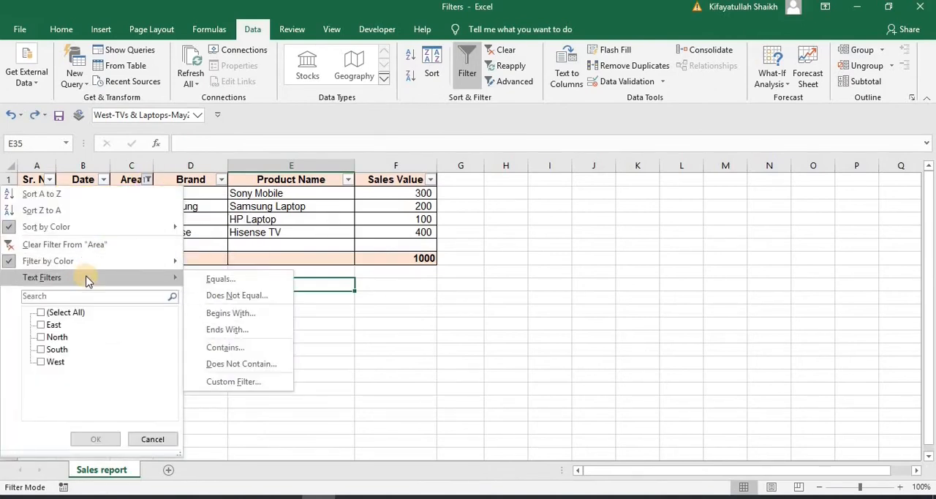
pyautogui.click(229, 280)
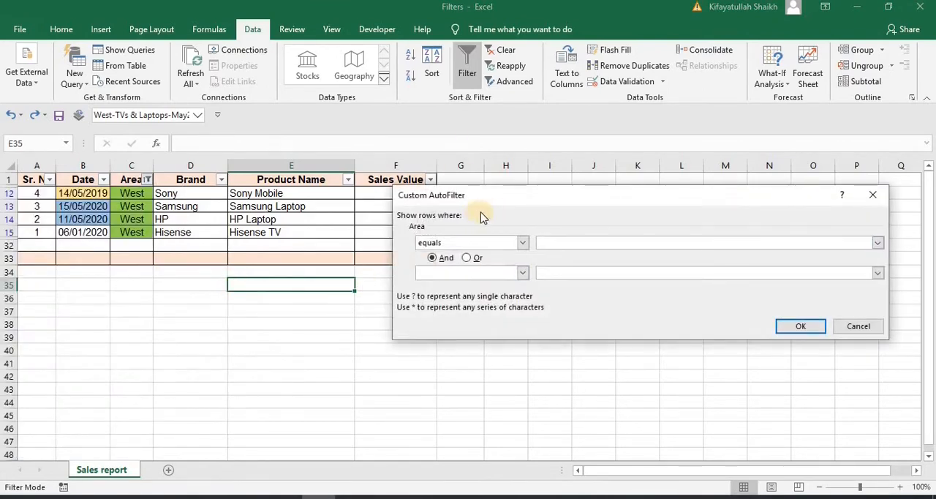
pyautogui.click(877, 243)
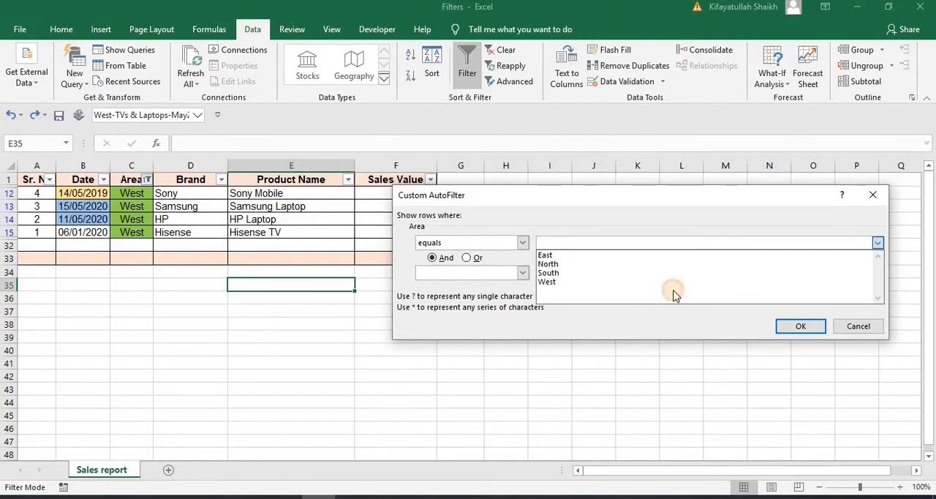
pyautogui.click(644, 281)
pyautogui.click(878, 243)
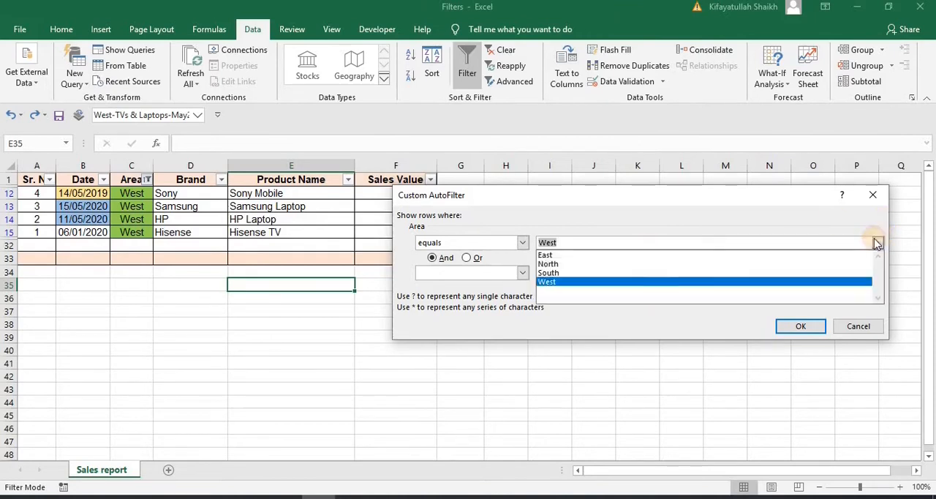
pyautogui.click(627, 267)
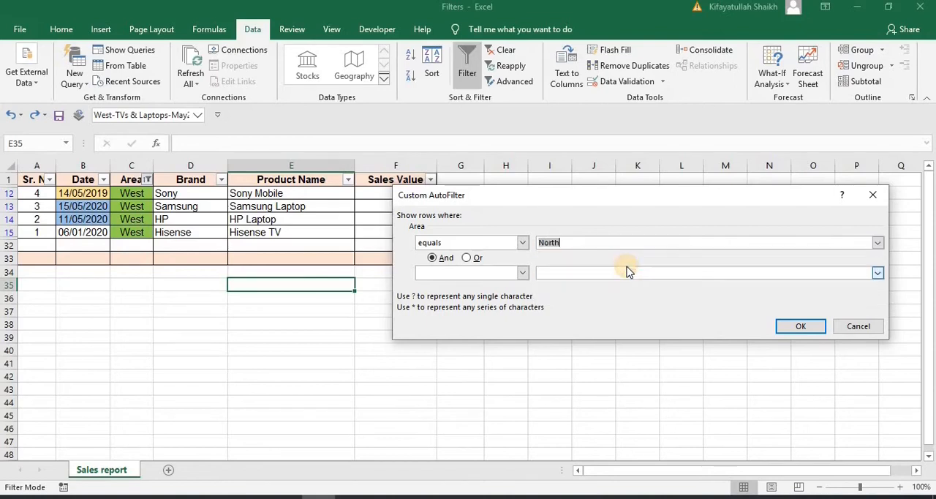
pyautogui.click(790, 327)
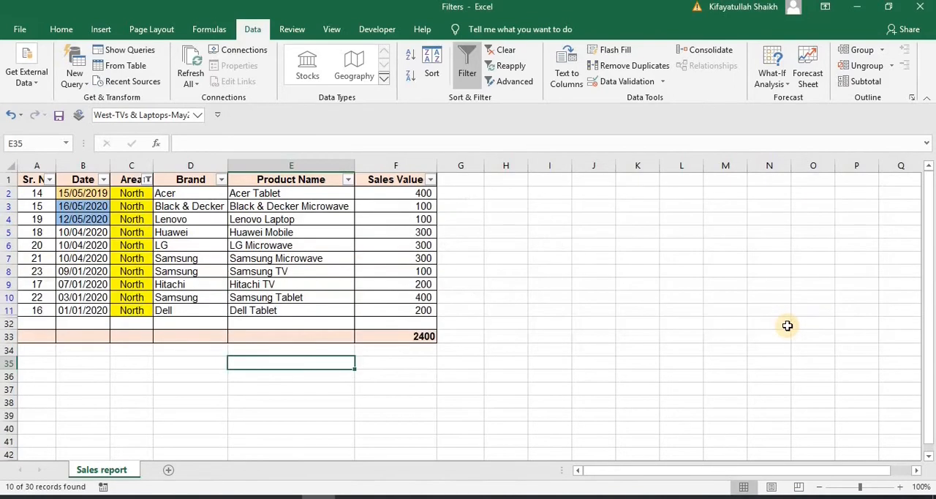
# Change the Area column's filter selection so that only East is shown
pyautogui.click(145, 180)
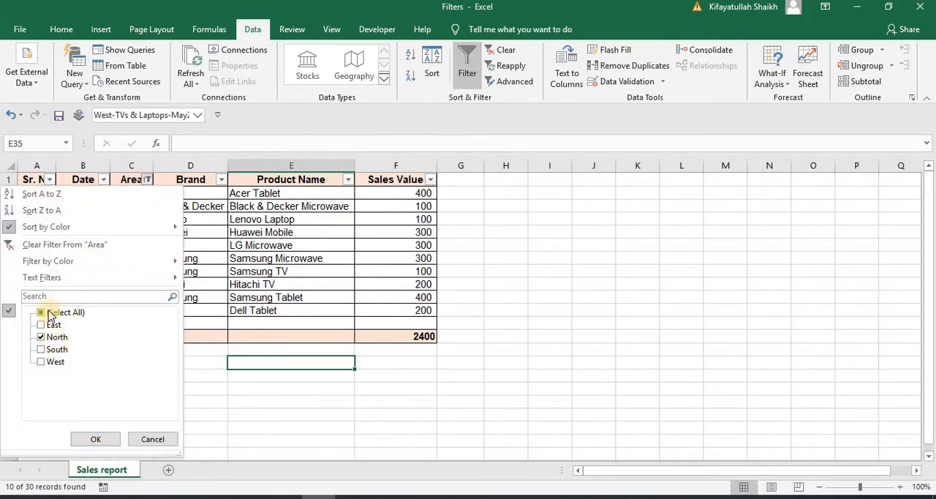
pyautogui.click(42, 312)
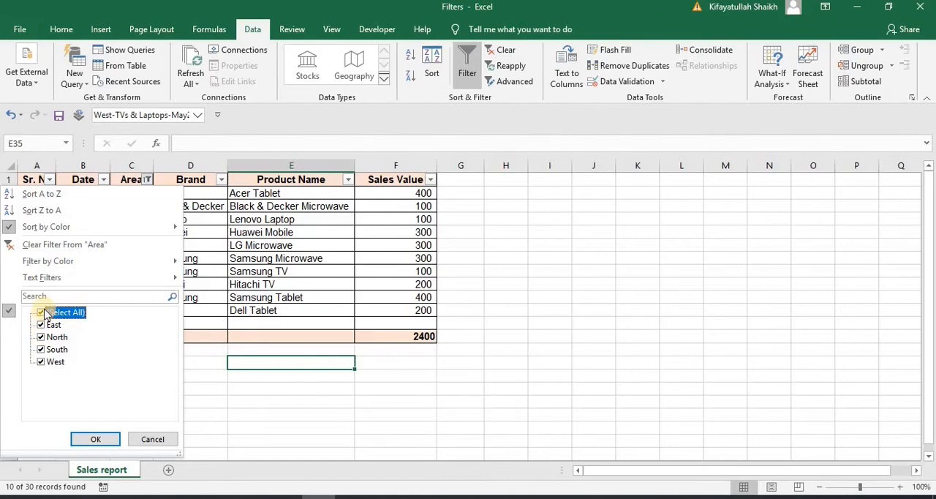
pyautogui.click(41, 312)
pyautogui.click(41, 325)
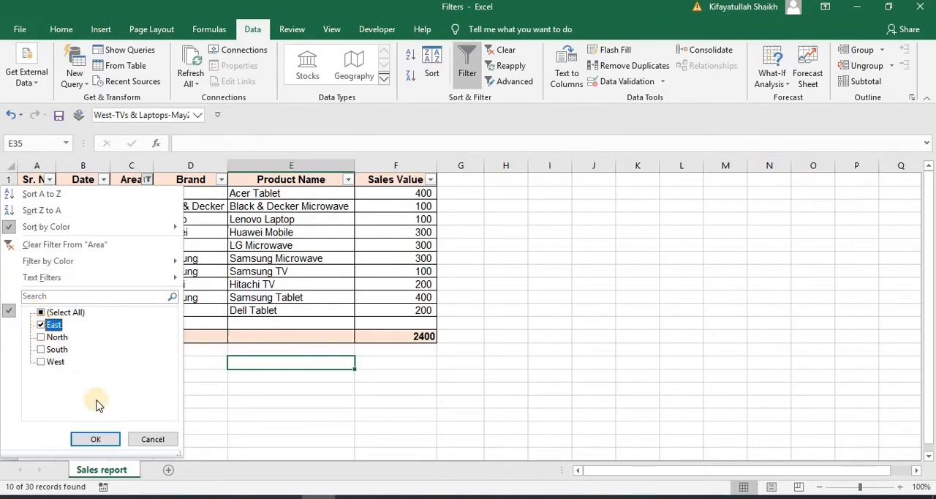
pyautogui.click(98, 439)
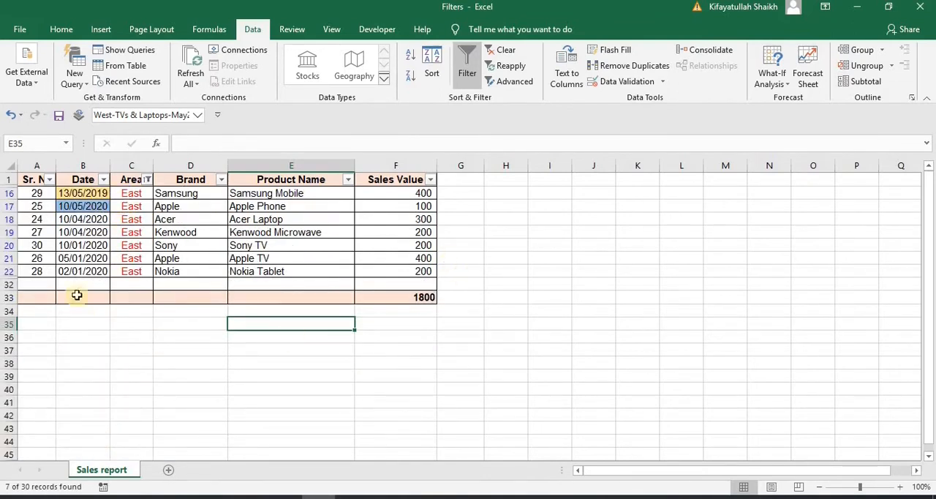
# Apply a text filter to the Area column that shows only rows beginning with "w"
pyautogui.click(148, 179)
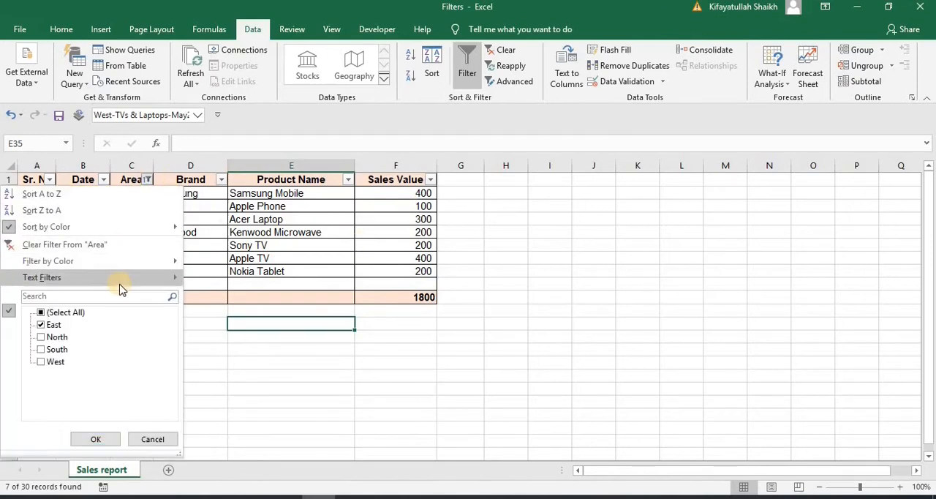
pyautogui.moveTo(121, 287)
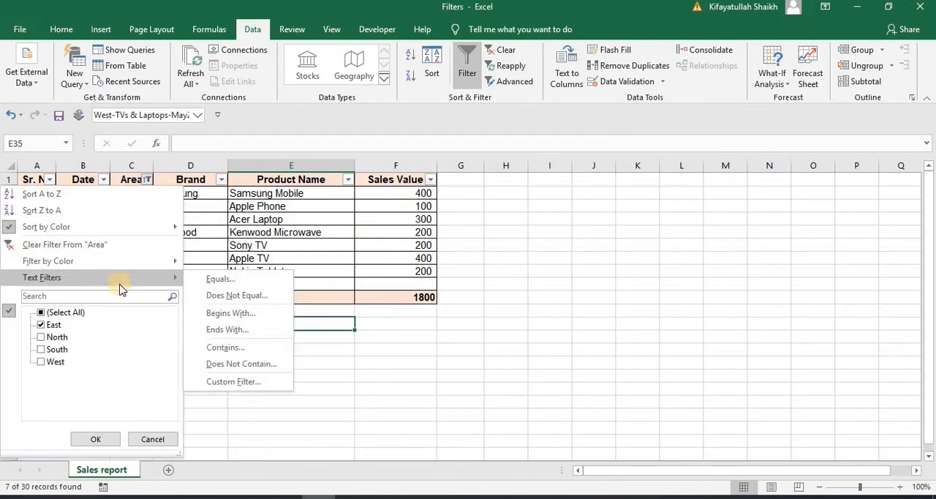
pyautogui.click(244, 313)
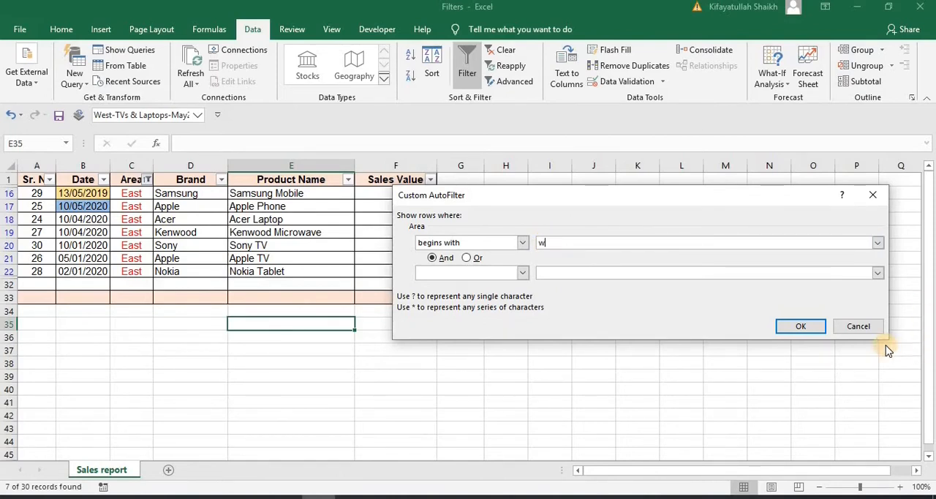
pyautogui.click(799, 327)
pyautogui.click(135, 193)
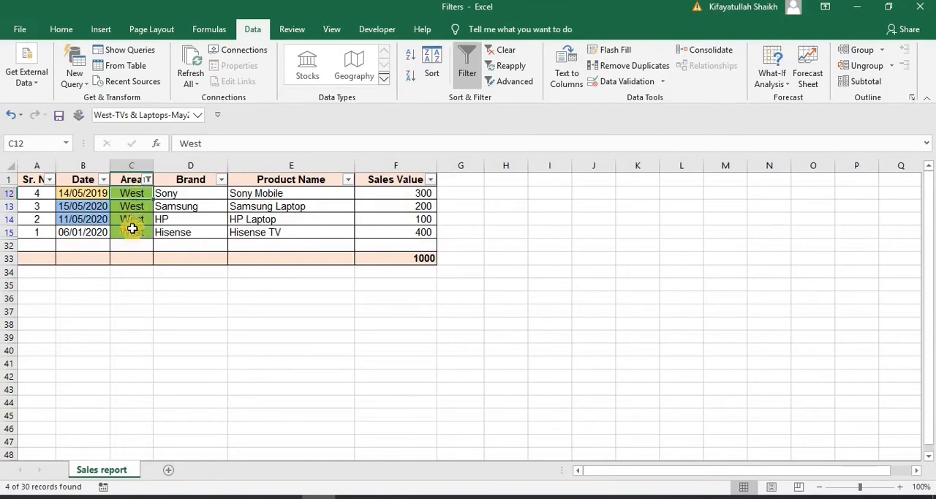
# Replace the Area text filter with one that shows only rows ending with "h"
pyautogui.click(148, 178)
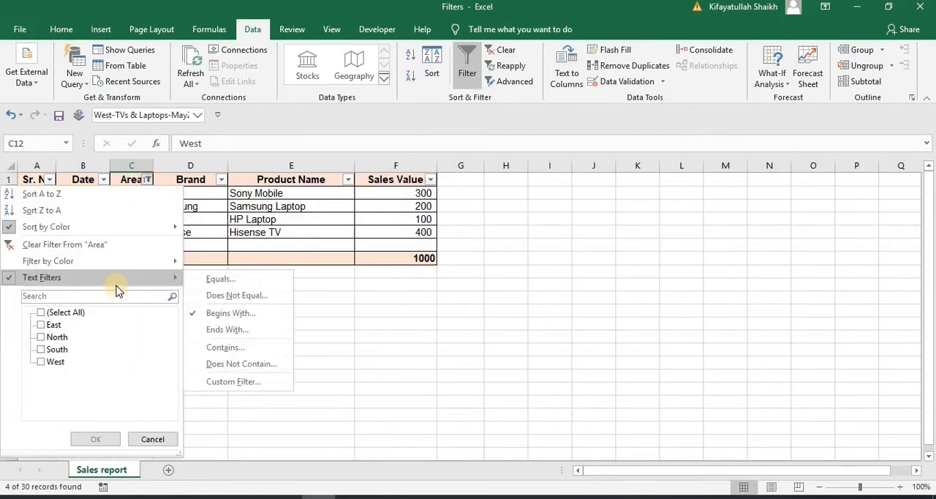
pyautogui.click(228, 329)
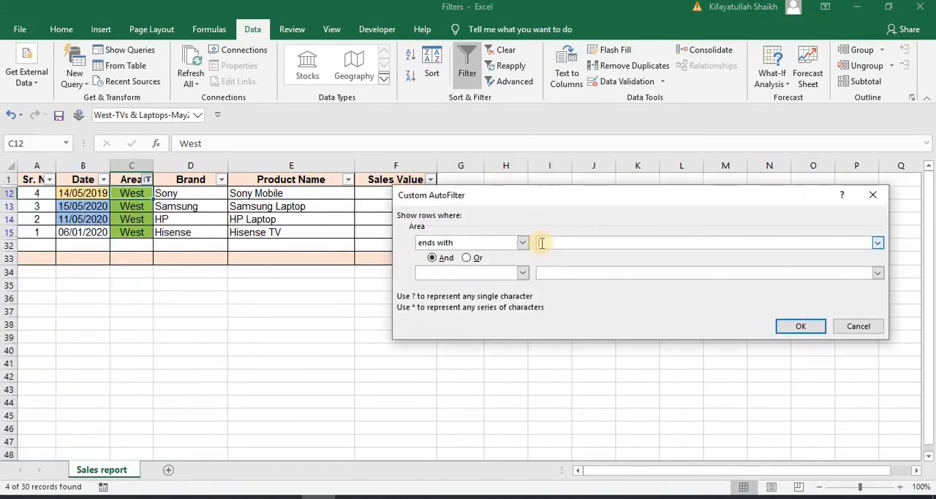
pyautogui.write('h')
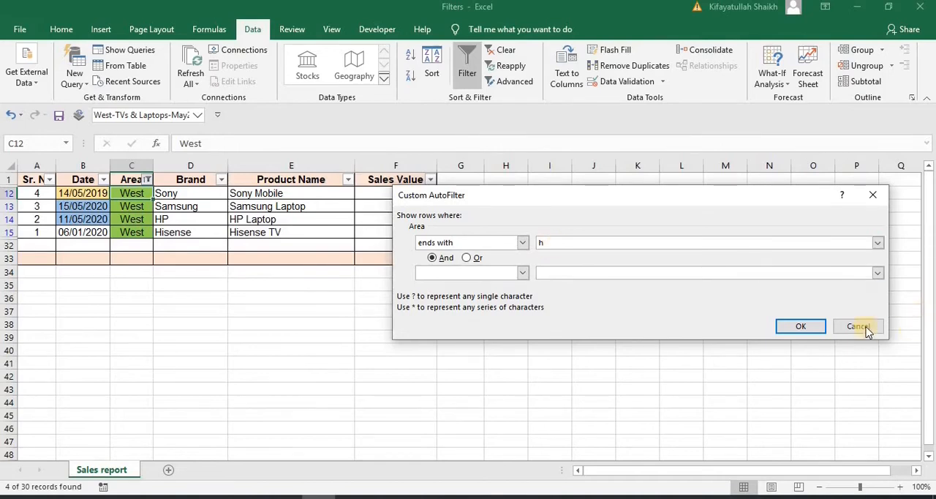
pyautogui.click(793, 324)
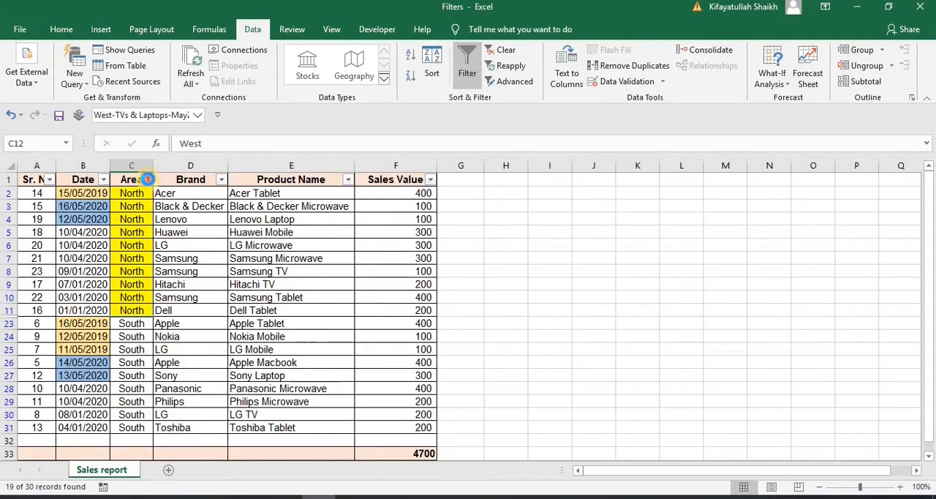
# Look through the comparison operators available in the Area column's custom text filter, and leave it without applying changes
pyautogui.click(146, 179)
pyautogui.moveTo(133, 283)
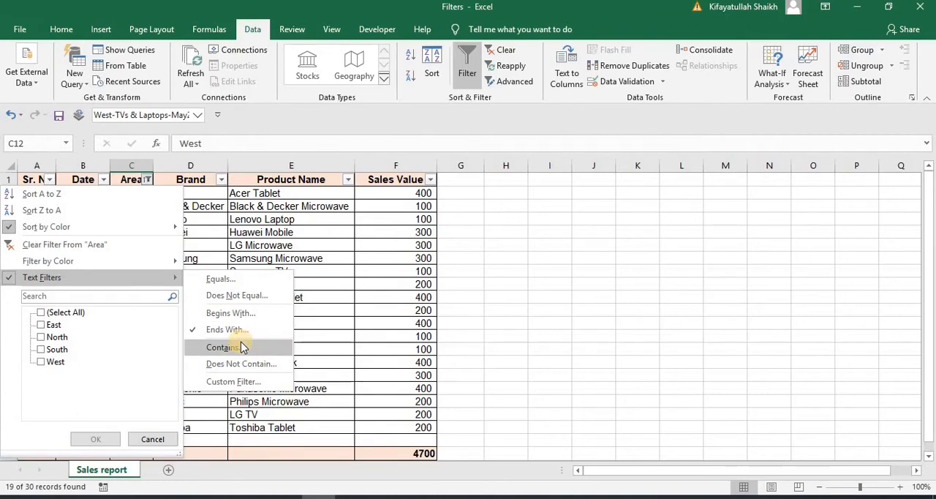
pyautogui.click(248, 385)
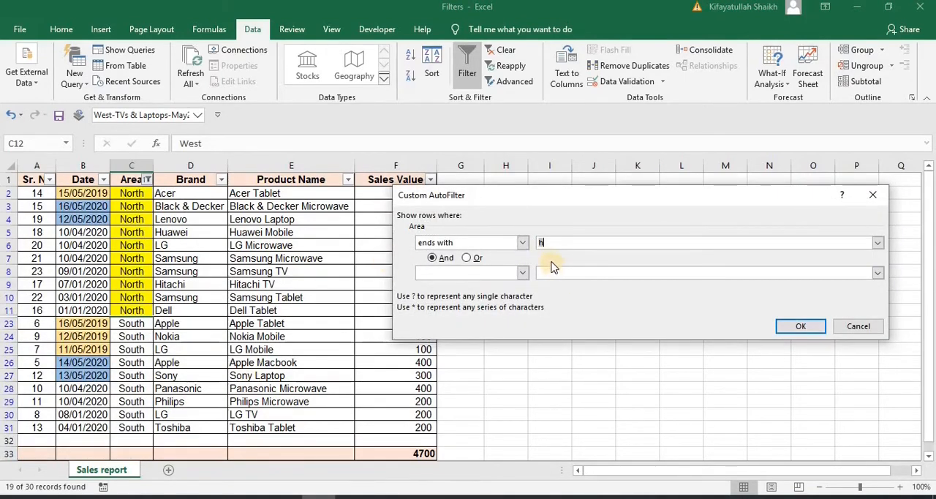
pyautogui.click(522, 242)
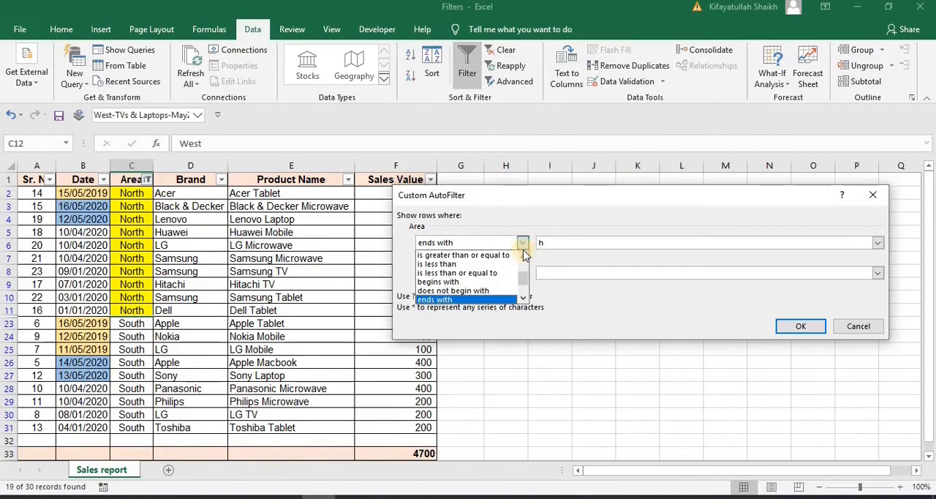
pyautogui.moveTo(524, 278)
pyautogui.mouseDown()
pyautogui.moveTo(524, 293)
pyautogui.moveTo(527, 270)
pyautogui.moveTo(524, 288)
pyautogui.mouseUp()
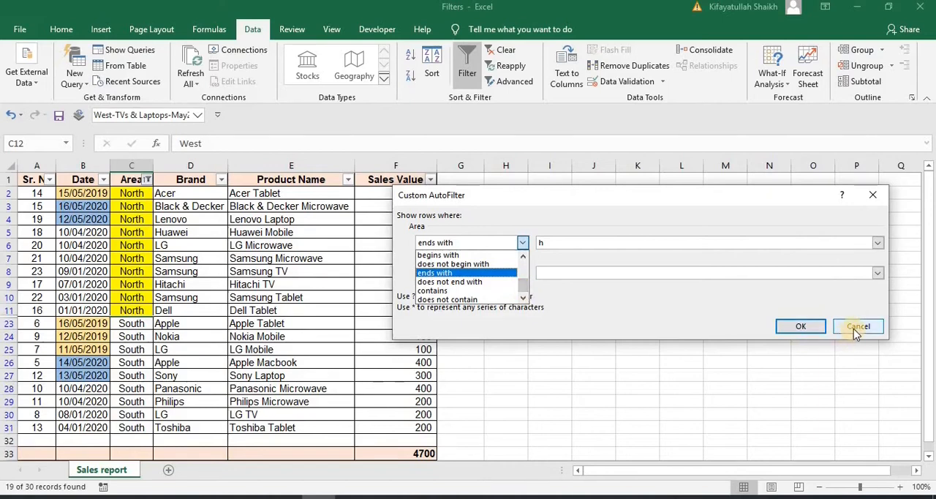
pyautogui.click(852, 328)
pyautogui.click(674, 297)
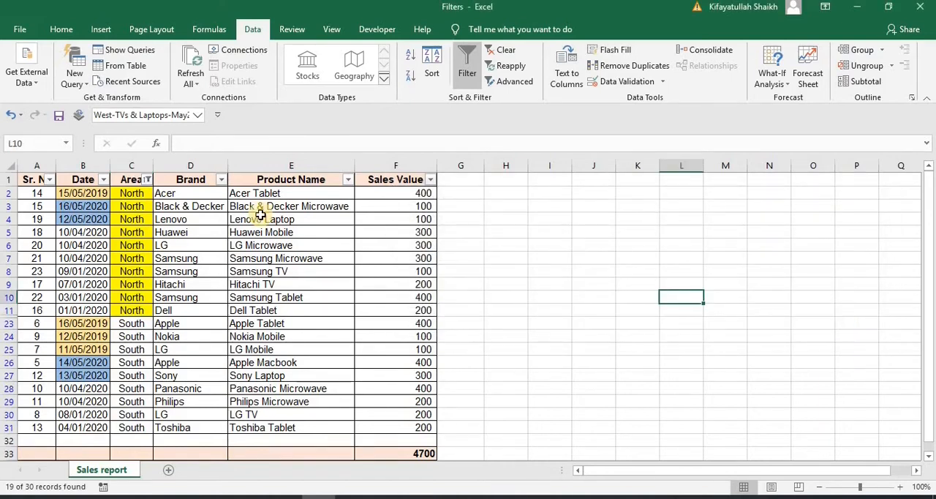
pyautogui.click(638, 270)
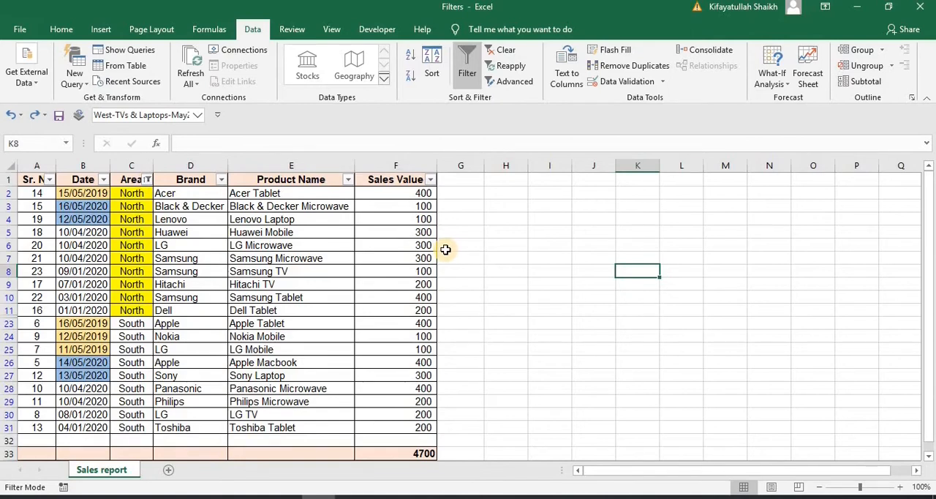
# Filter the Product Name column by searching for "tablet" and keeping all matching products
pyautogui.click(348, 180)
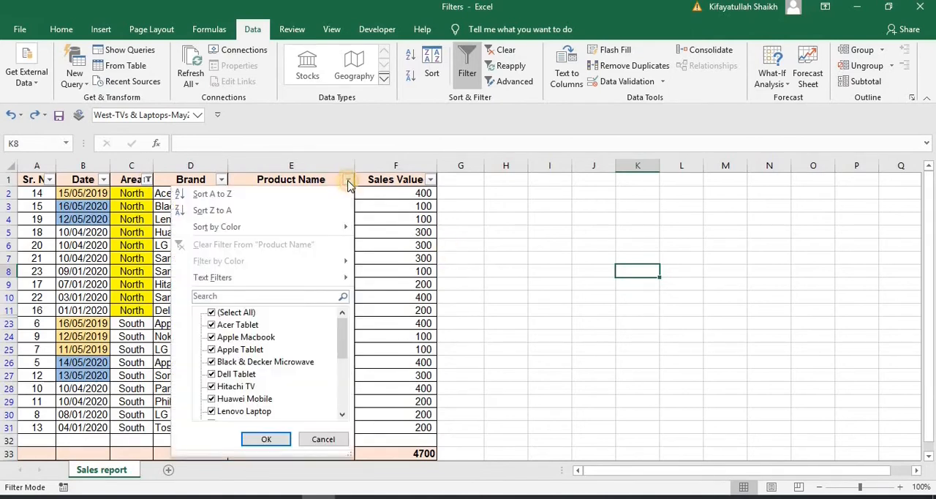
pyautogui.click(227, 298)
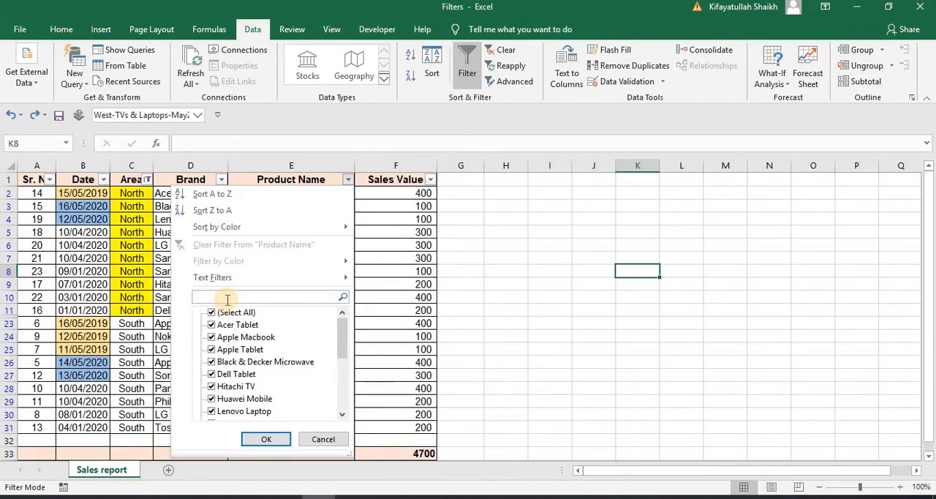
pyautogui.write('tabl')
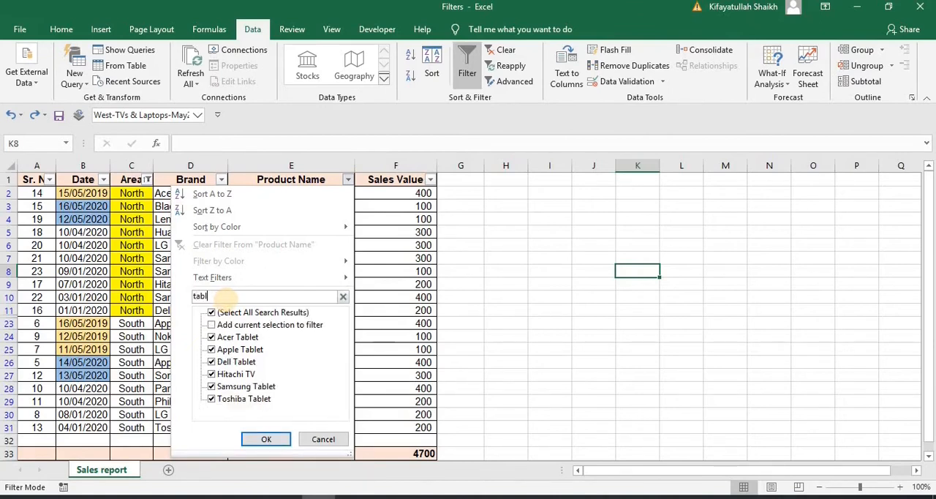
pyautogui.write('et')
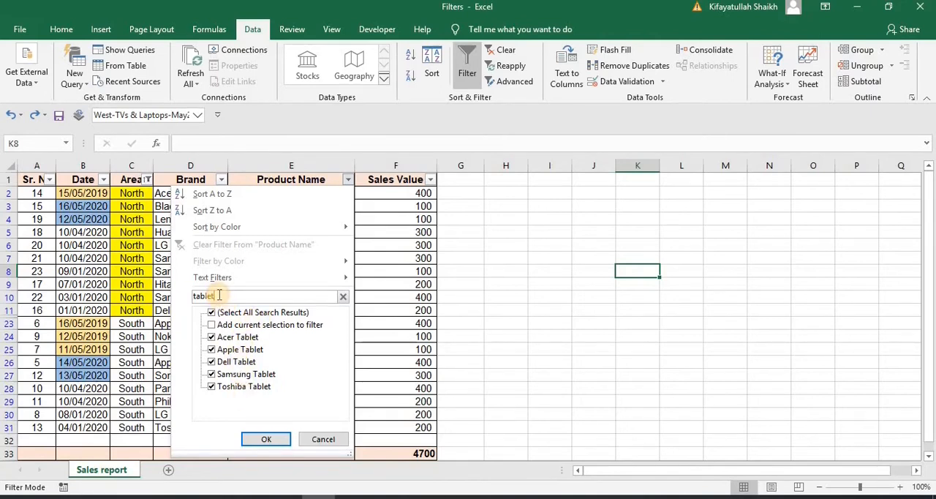
pyautogui.click(250, 438)
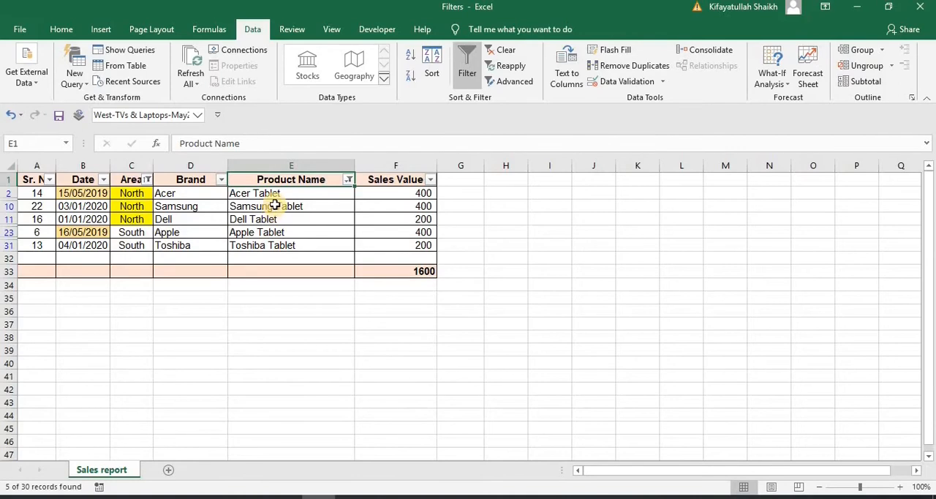
# Remove all filters from the sales report and turn filtering back on for its header row
pyautogui.press('Right')
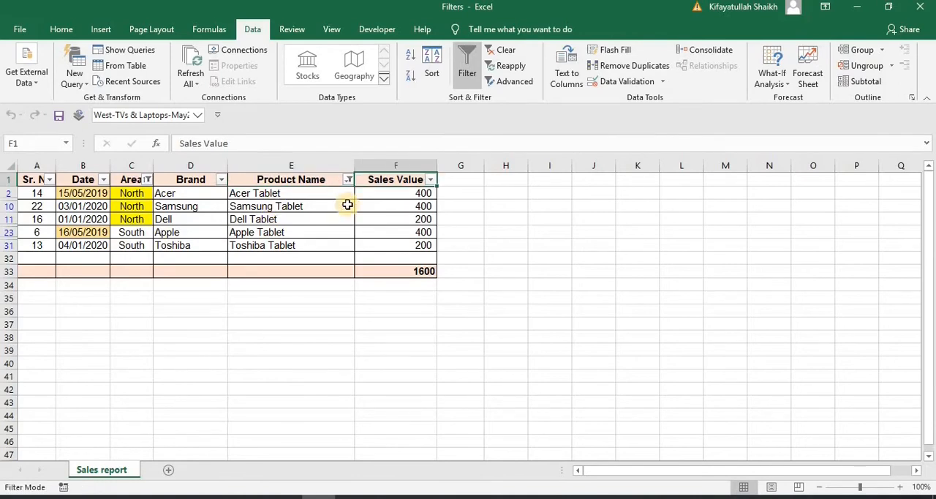
pyautogui.click(430, 180)
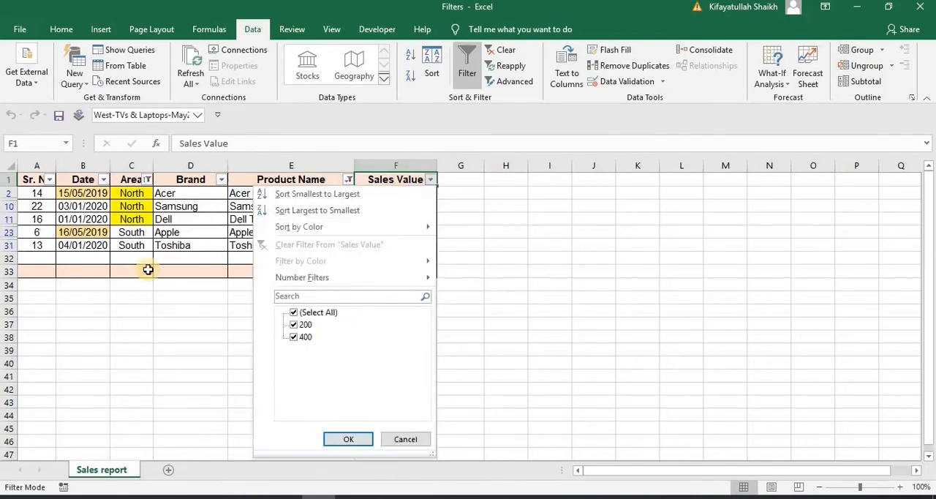
pyautogui.click(147, 269)
pyautogui.click(466, 60)
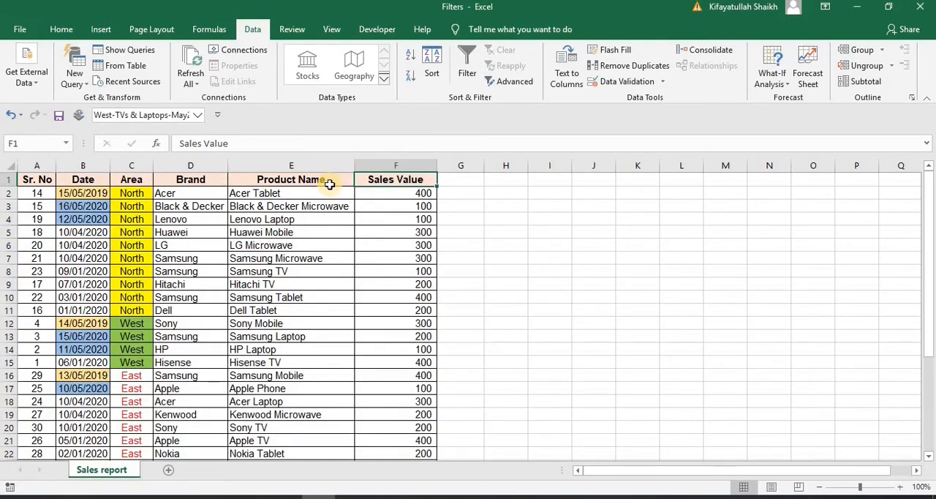
pyautogui.click(329, 182)
pyautogui.press('Down')
pyautogui.click(467, 60)
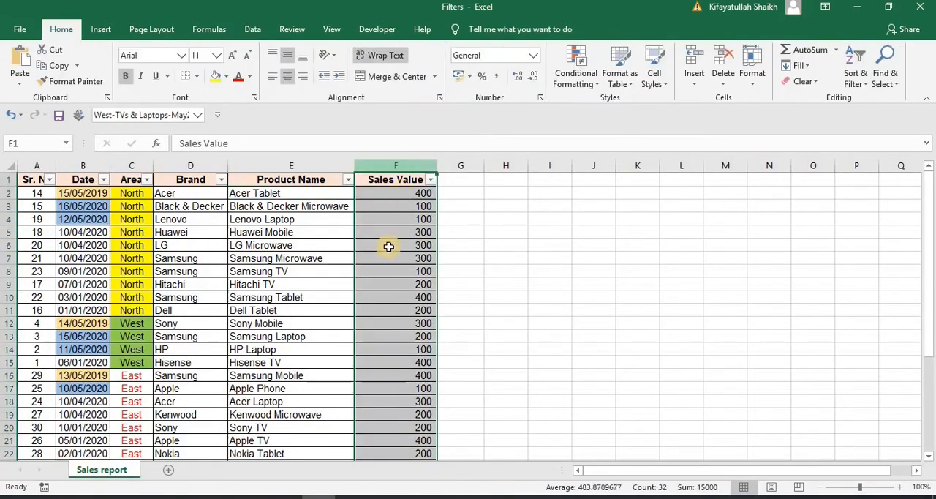
# Compare the sort and filter options offered for the Sales Value, Date and Brand columns
pyautogui.click(386, 256)
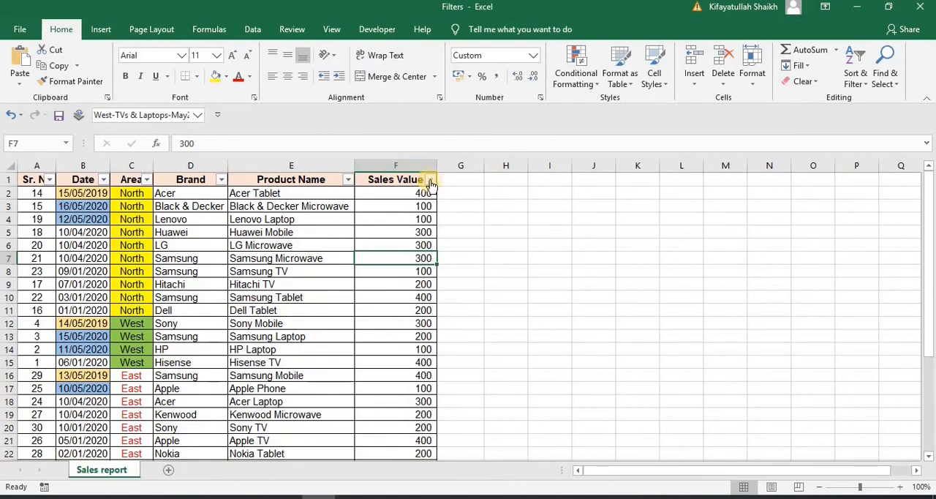
pyautogui.click(431, 180)
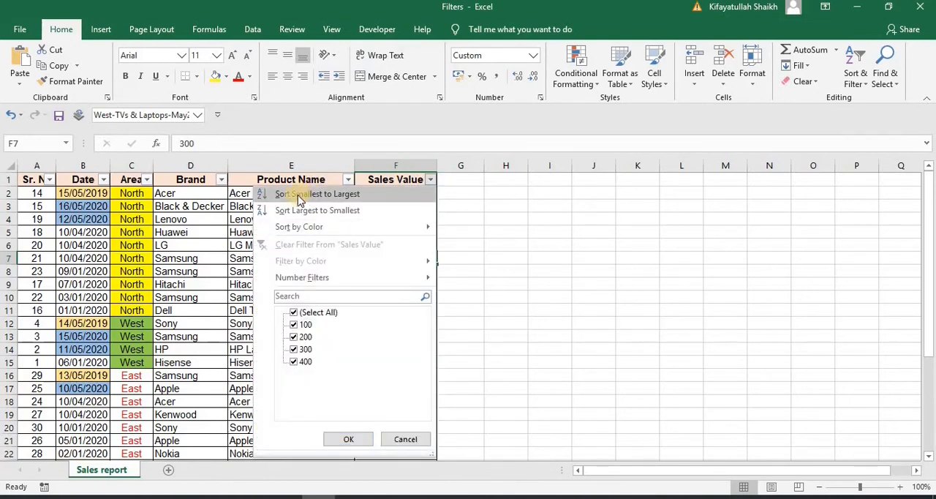
pyautogui.click(151, 227)
pyautogui.click(103, 180)
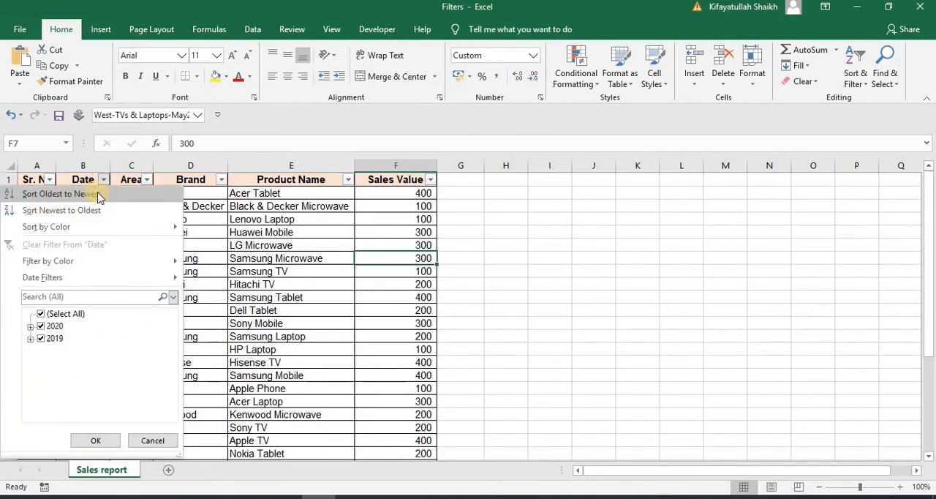
pyautogui.click(272, 210)
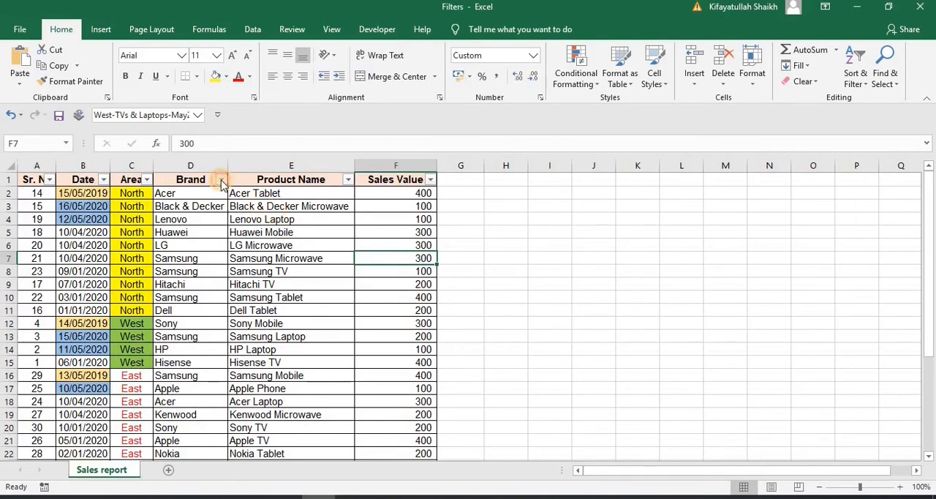
pyautogui.click(220, 180)
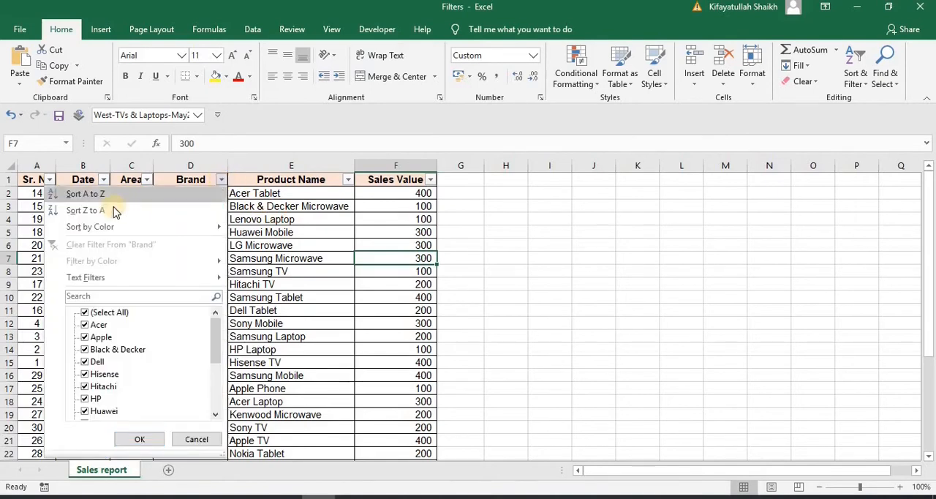
pyautogui.click(302, 241)
# Sort the Sales Value column from smallest to largest, and re-sort it from largest to smallest
pyautogui.click(430, 180)
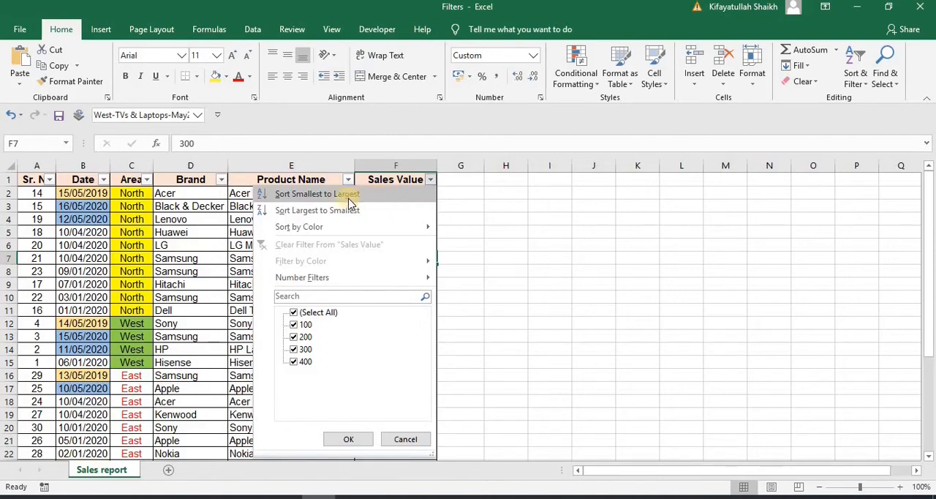
pyautogui.click(310, 195)
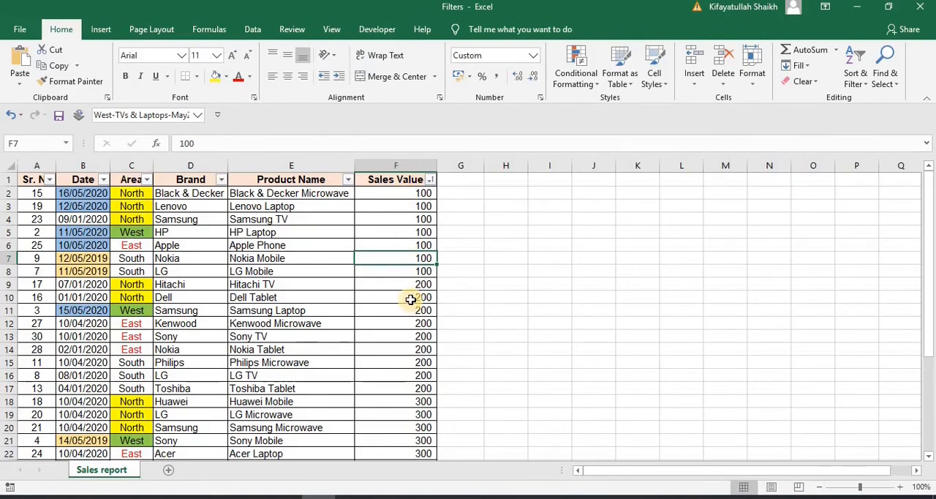
pyautogui.click(431, 181)
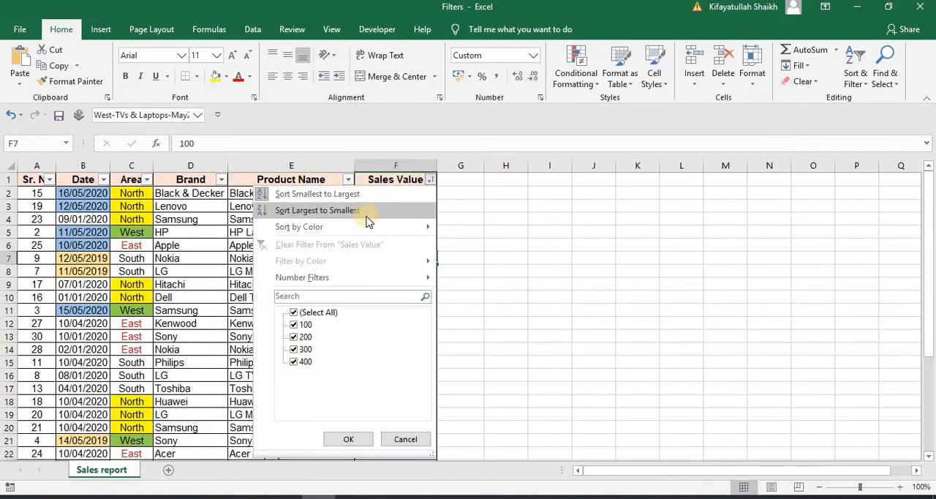
pyautogui.click(367, 212)
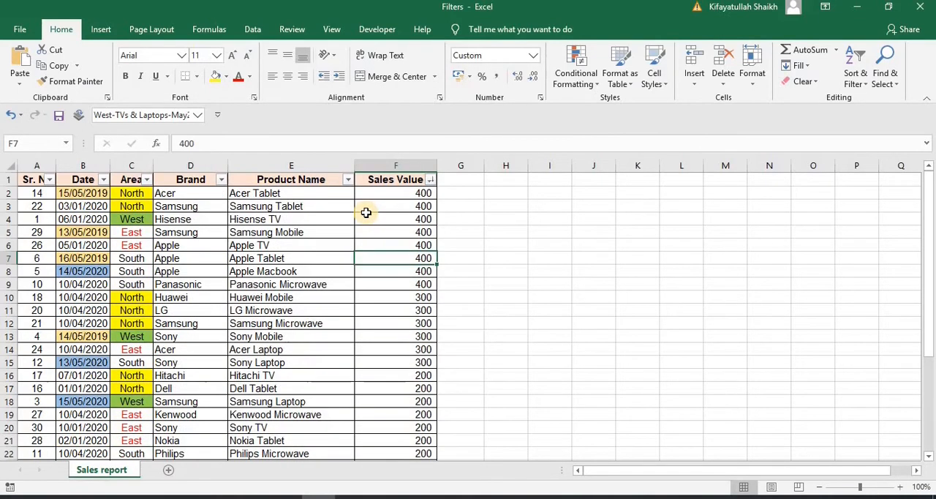
# Re-sort the Sales Value column from smallest to largest and apply a Greater Than number filter that keeps only the 400 rows
pyautogui.click(430, 180)
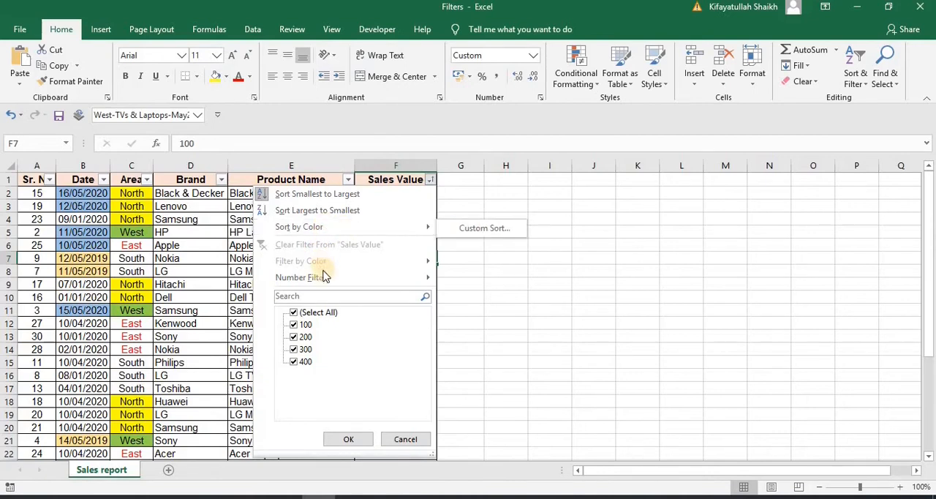
pyautogui.moveTo(326, 283)
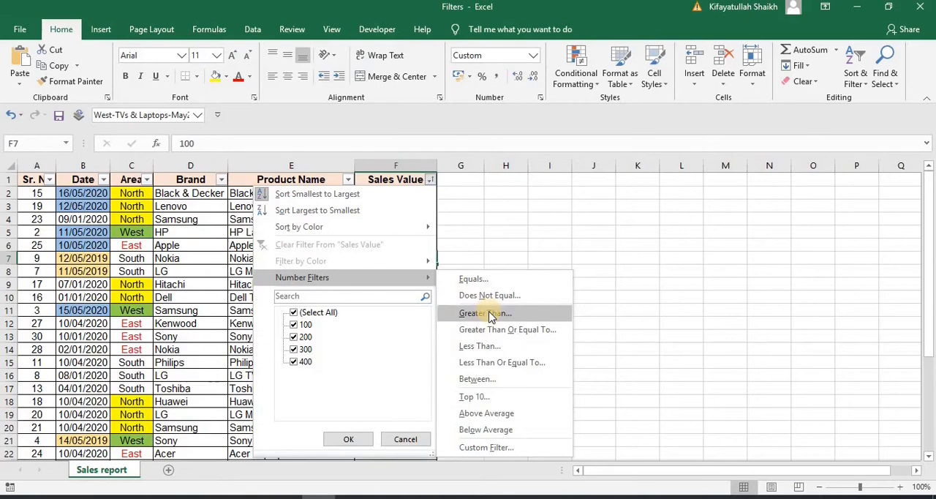
pyautogui.click(490, 313)
pyautogui.write('300')
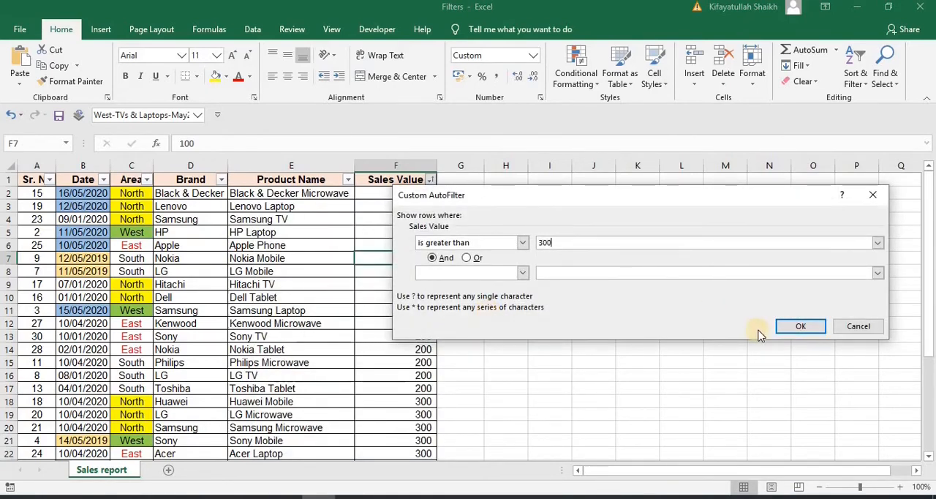
pyautogui.click(801, 328)
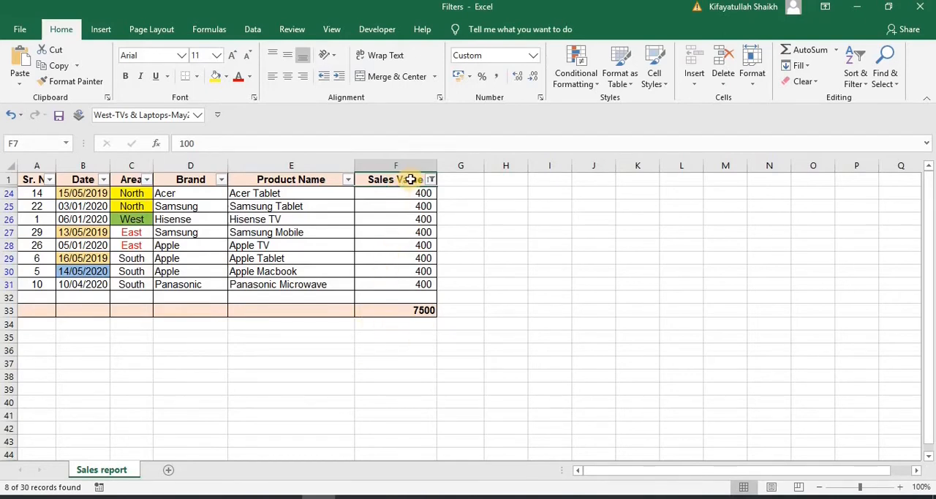
pyautogui.click(394, 309)
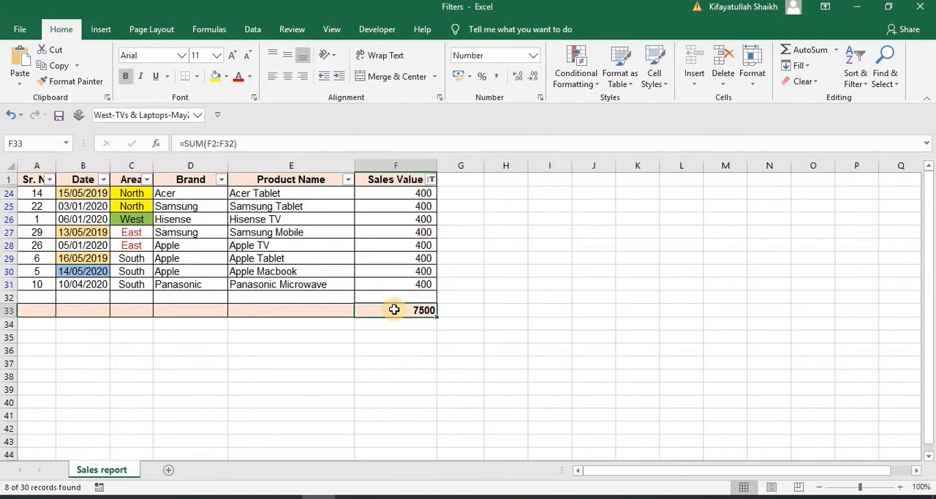
# Reselect all values in the Sales Value filter to show every row of the report again
pyautogui.click(431, 180)
pyautogui.click(294, 312)
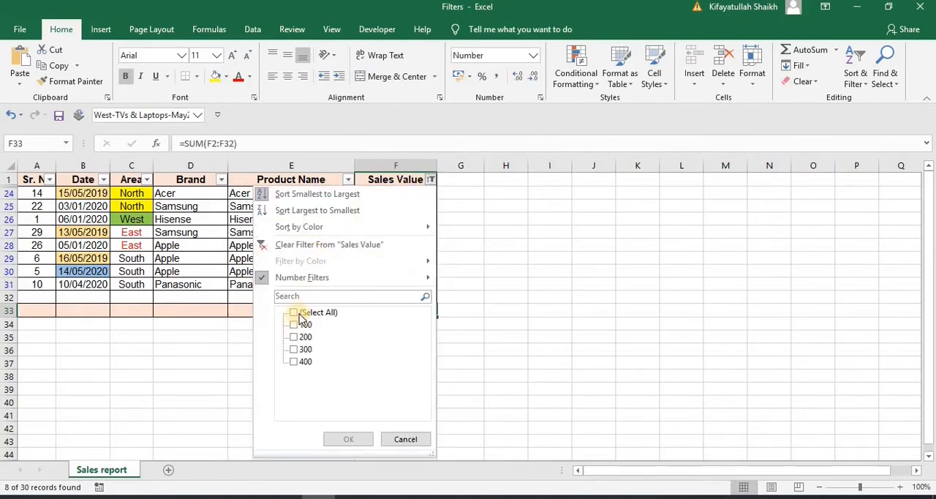
pyautogui.click(299, 313)
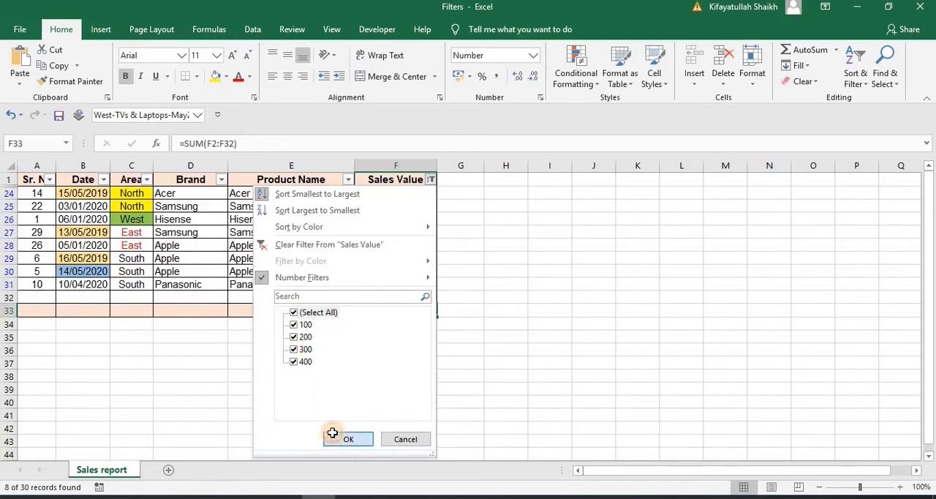
pyautogui.click(343, 438)
# Examine the unfiltered Sales Value column down to its total in F33 and return to the header
pyautogui.click(399, 215)
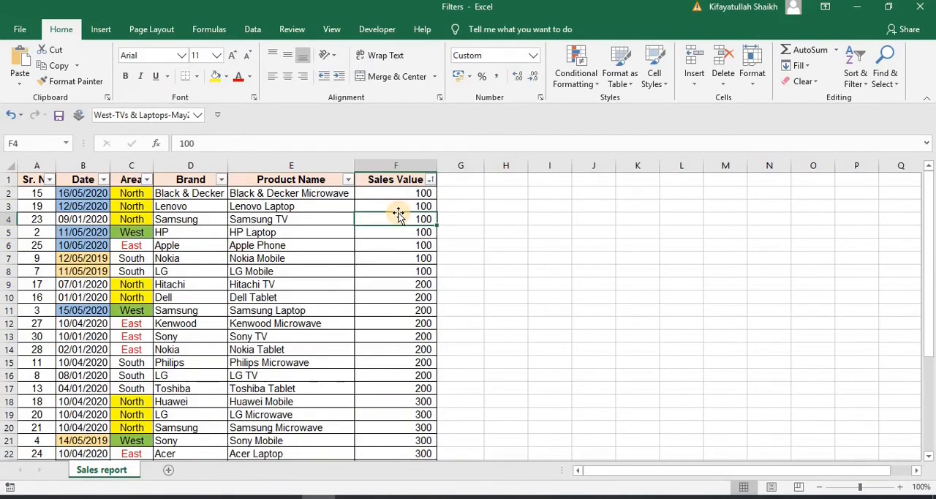
pyautogui.press('Down')
pyautogui.press('Down')
pyautogui.press('Down')
pyautogui.press('Down')
pyautogui.press('Down')
pyautogui.press('Down')
pyautogui.press('Down')
pyautogui.press('Down')
pyautogui.press('Down')
pyautogui.press('Down')
pyautogui.press('Down')
pyautogui.press('Down')
pyautogui.press('Down')
pyautogui.press('Down')
pyautogui.press('Down')
pyautogui.press('Down')
pyautogui.press('Down')
pyautogui.press('Down')
pyautogui.press('Down')
pyautogui.press('Down')
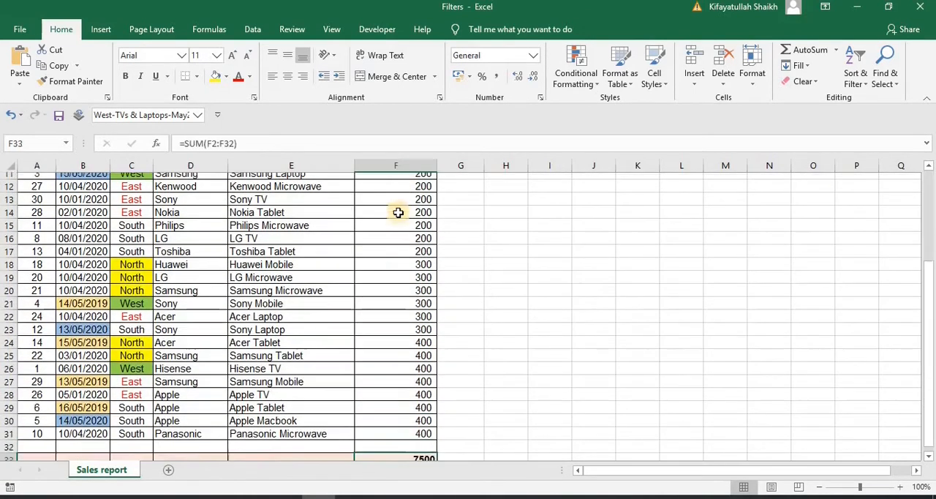
pyautogui.press('Up')
pyautogui.press('Up')
pyautogui.press('Up')
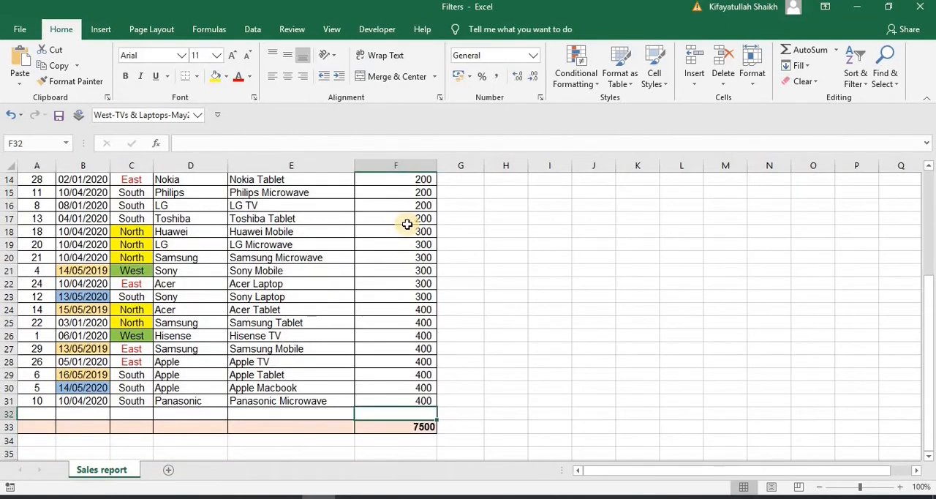
pyautogui.press('Down')
pyautogui.hotkey('ctrl', 'Up')
pyautogui.hotkey('ctrl', 'Up')
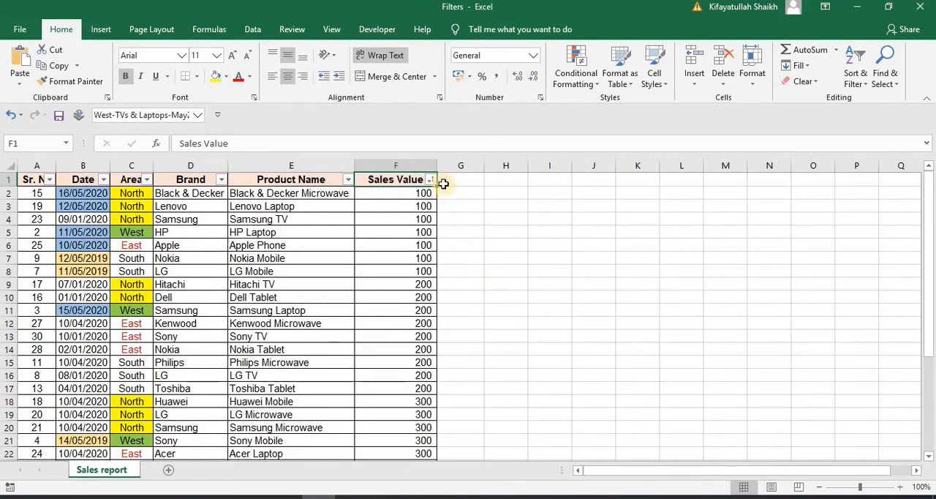
# Filter the Sales Value column to values equal to 300 and compare the visible rows' sum with the total formula in F33
pyautogui.click(430, 180)
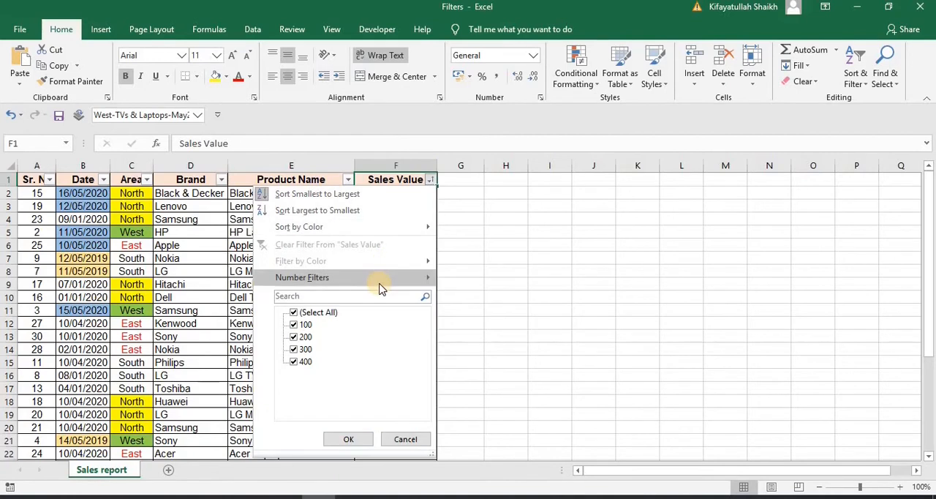
pyautogui.moveTo(384, 279)
pyautogui.click(474, 279)
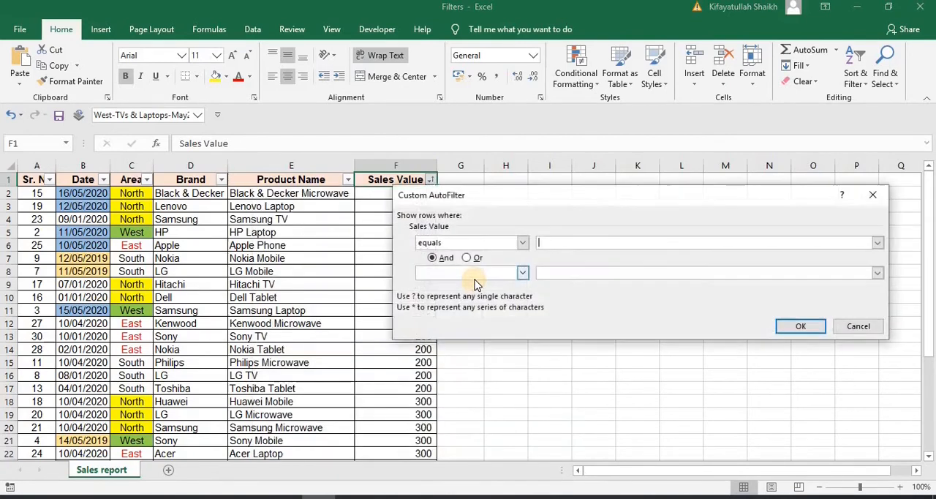
pyautogui.write('300')
pyautogui.press('Return')
pyautogui.moveTo(396, 193); pyautogui.dragTo(426, 257)
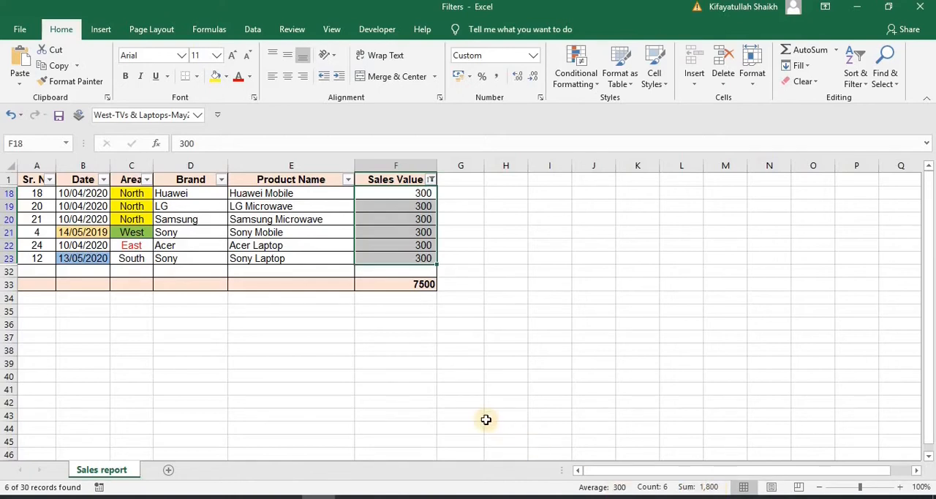
pyautogui.click(410, 283)
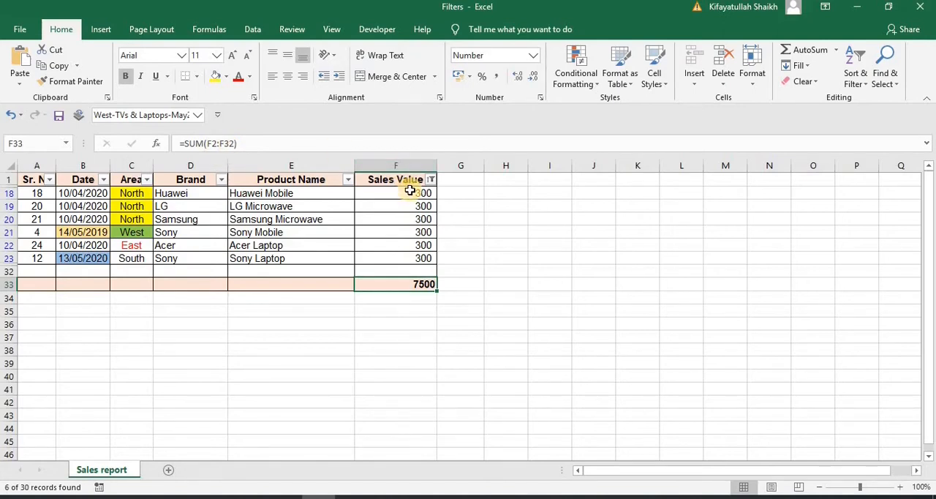
# Try to replace the total in F33 with a SUBTOTAL formula using function 9 (SUM) on the filtered Sales Value column up to F32
pyautogui.doubleClick(409, 287)
pyautogui.press('Escape')
pyautogui.write('=subt')
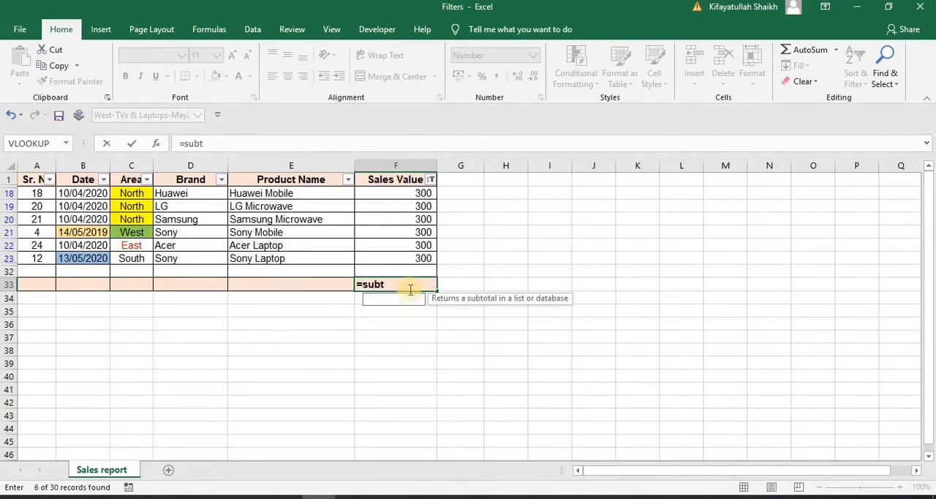
pyautogui.write('ota')
pyautogui.doubleClick(394, 306)
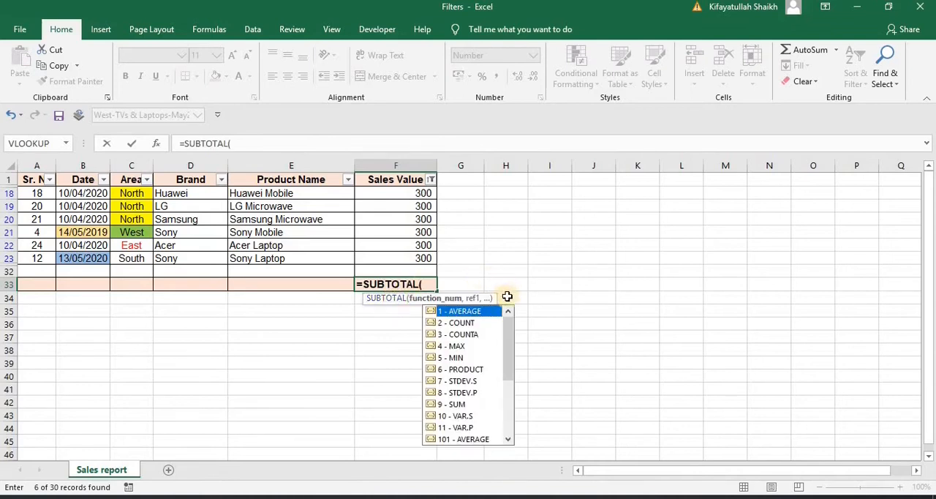
pyautogui.moveTo(512, 345)
pyautogui.mouseDown()
pyautogui.moveTo(507, 391)
pyautogui.moveTo(507, 331)
pyautogui.mouseUp()
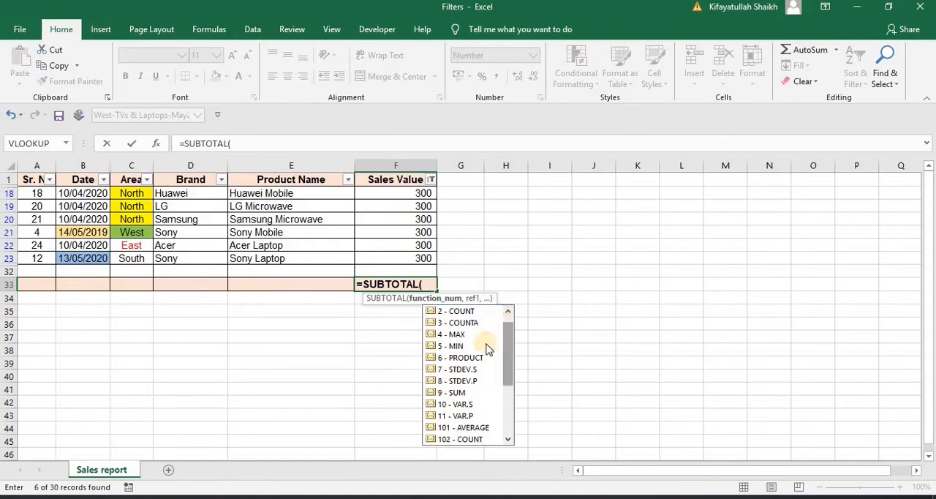
pyautogui.doubleClick(455, 393)
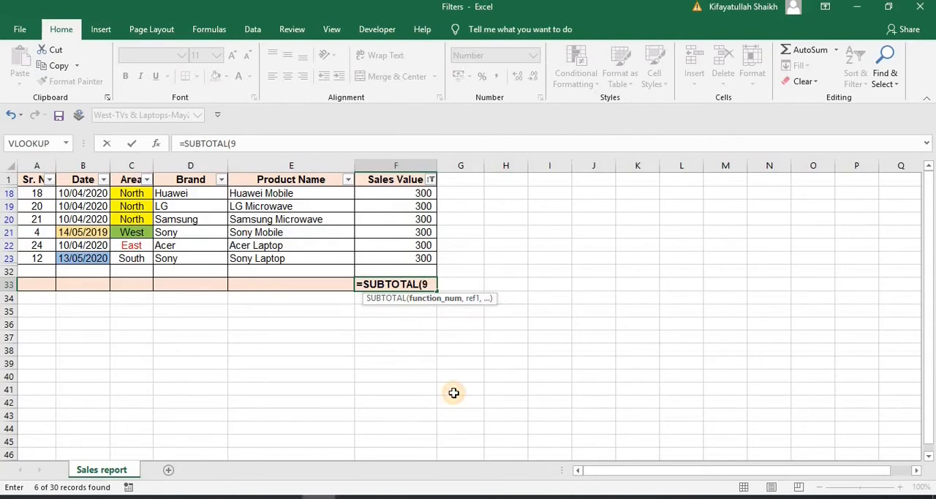
pyautogui.write(',')
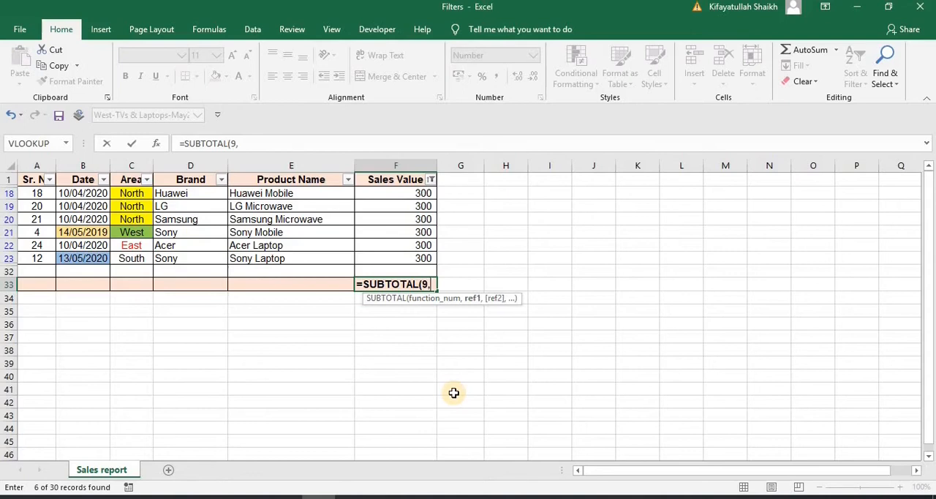
pyautogui.click(413, 272)
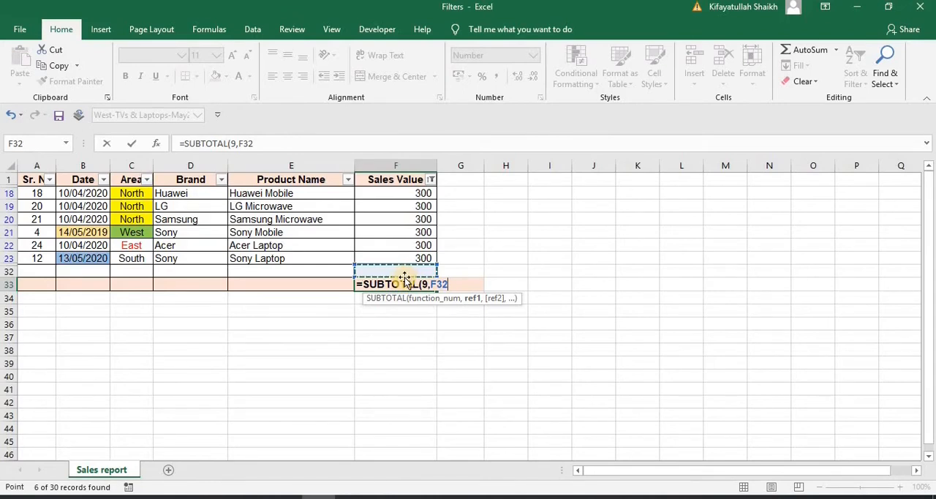
pyautogui.hotkey('shift', 'Up')
pyautogui.hotkey('shift', 'Up')
pyautogui.hotkey('shift', 'Up')
pyautogui.hotkey('shift', 'Up')
pyautogui.hotkey('shift', 'Up')
pyautogui.hotkey('shift', 'Up')
pyautogui.hotkey('shift', 'Up')
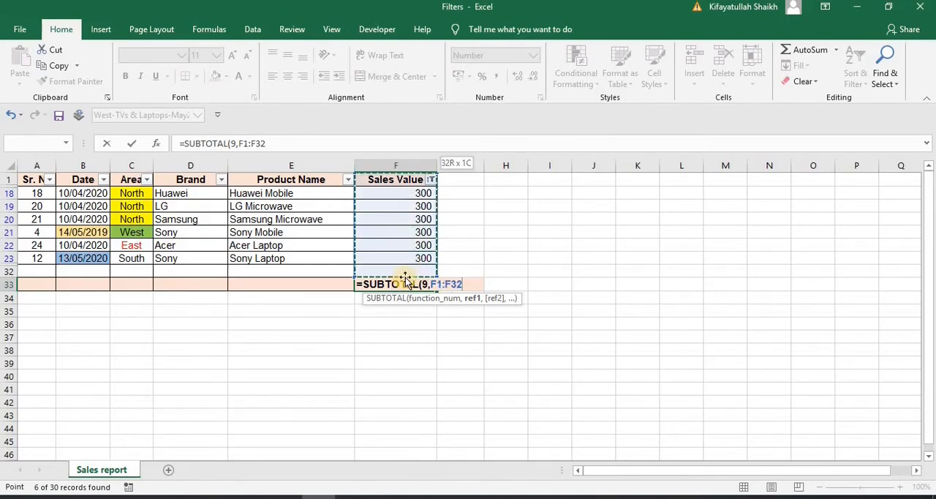
pyautogui.hotkey('shift', 'Down')
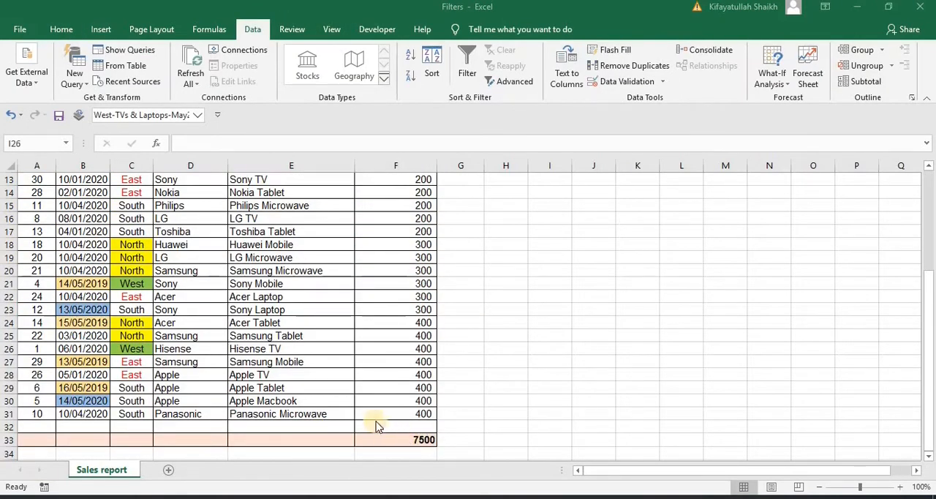
# On the unfiltered report, enter a SUBTOTAL formula in F33 using function 9 (SUM) over the Sales Value figures down to F31
pyautogui.click(410, 441)
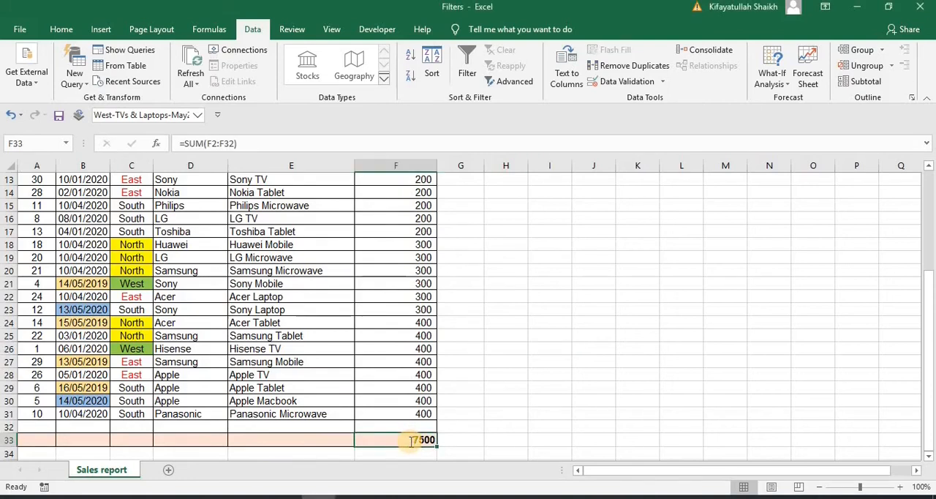
pyautogui.write('=sub')
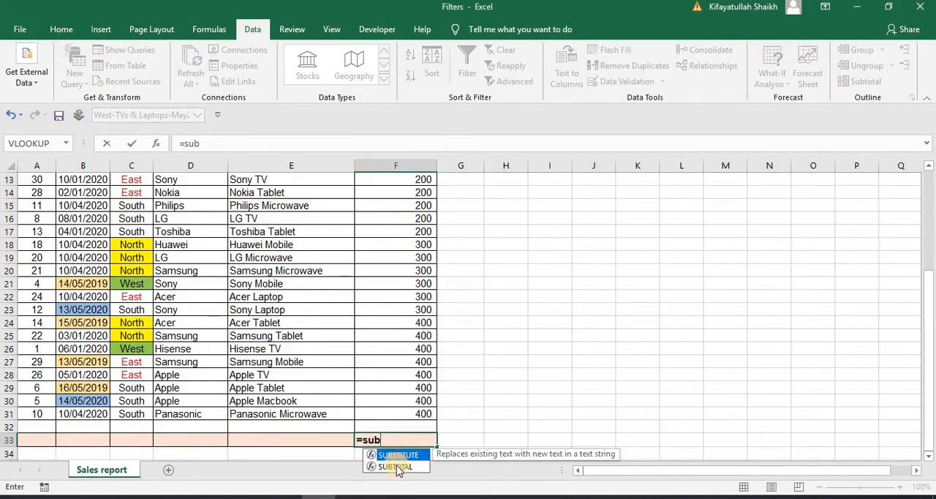
pyautogui.doubleClick(396, 466)
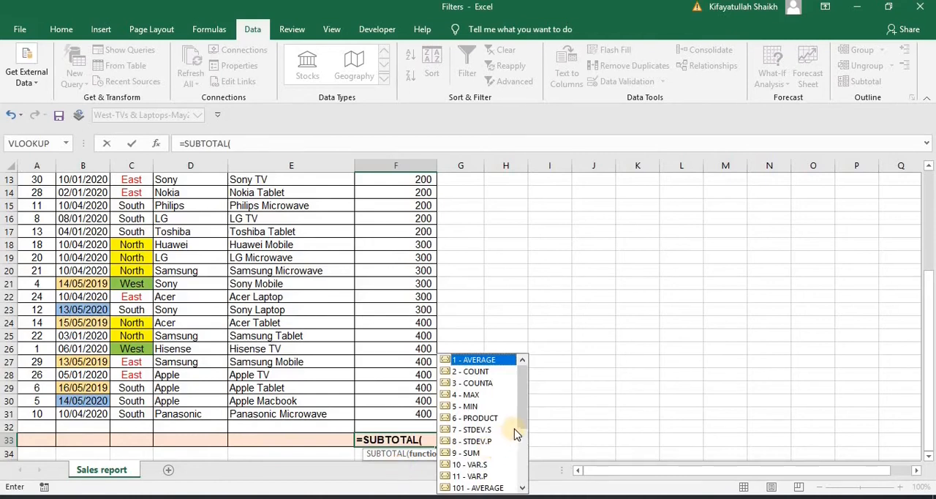
pyautogui.scroll(-1, 522, 422)
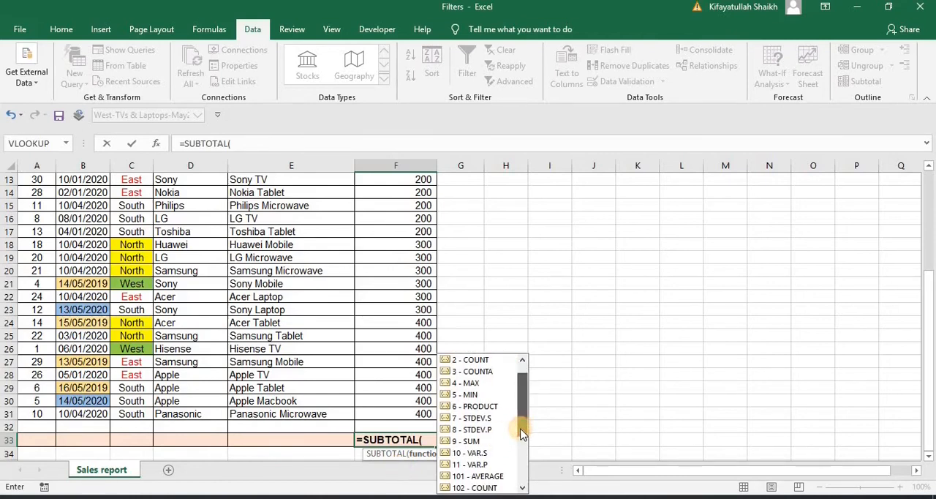
pyautogui.doubleClick(470, 440)
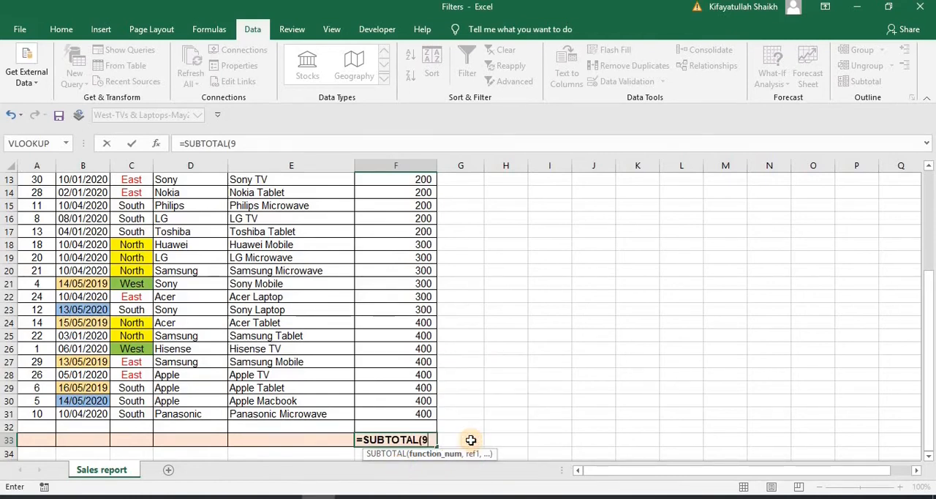
pyautogui.write(',')
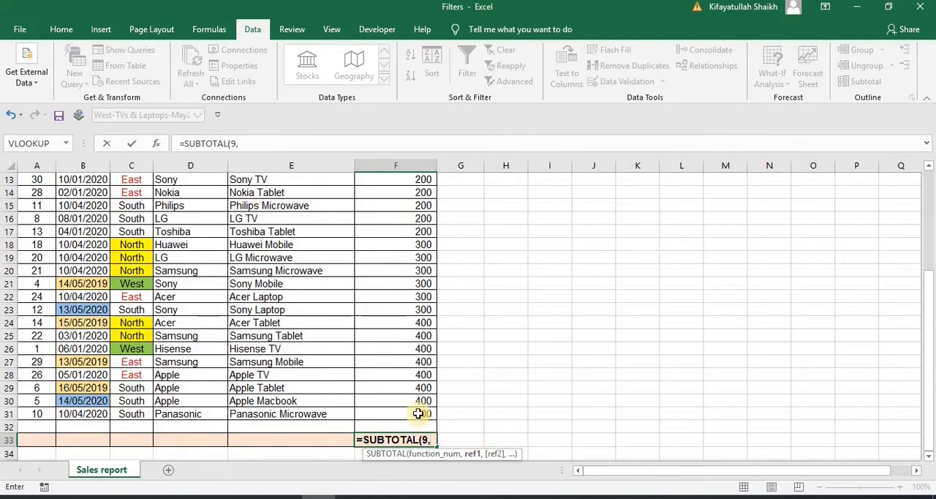
pyautogui.click(418, 413)
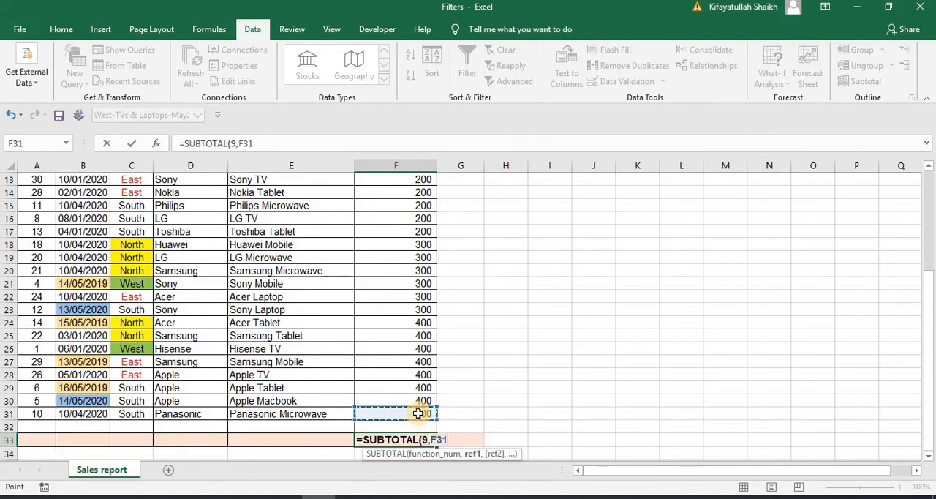
pyautogui.hotkey('ctrl', 'shift', 'Up')
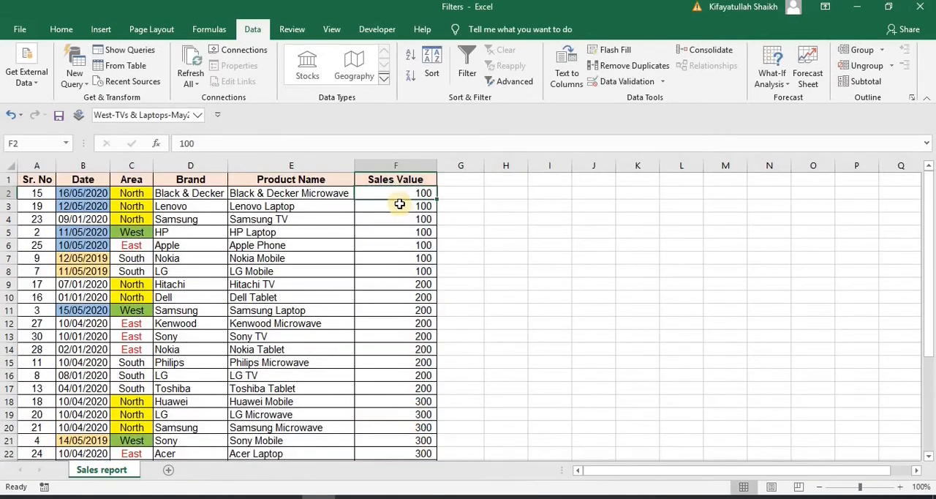
# Turn on filtering for the report and filter the Sales Value column to show only 100
pyautogui.click(399, 203)
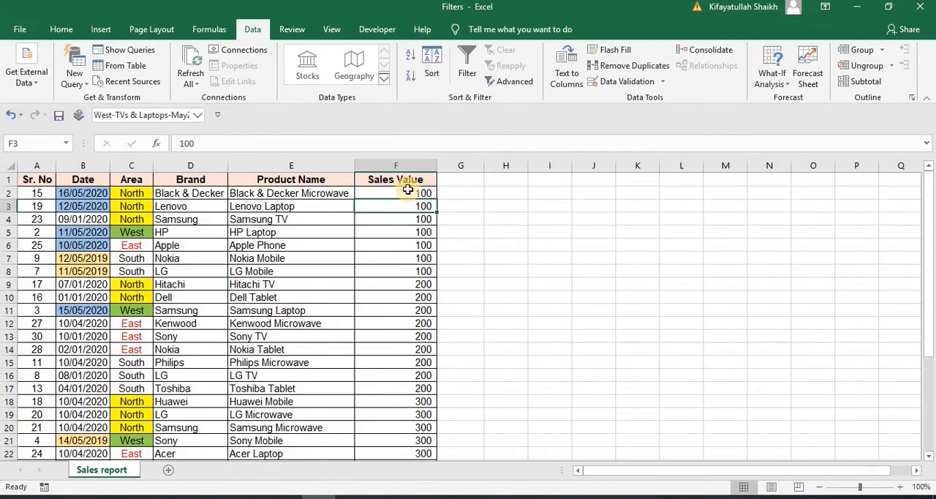
pyautogui.click(468, 60)
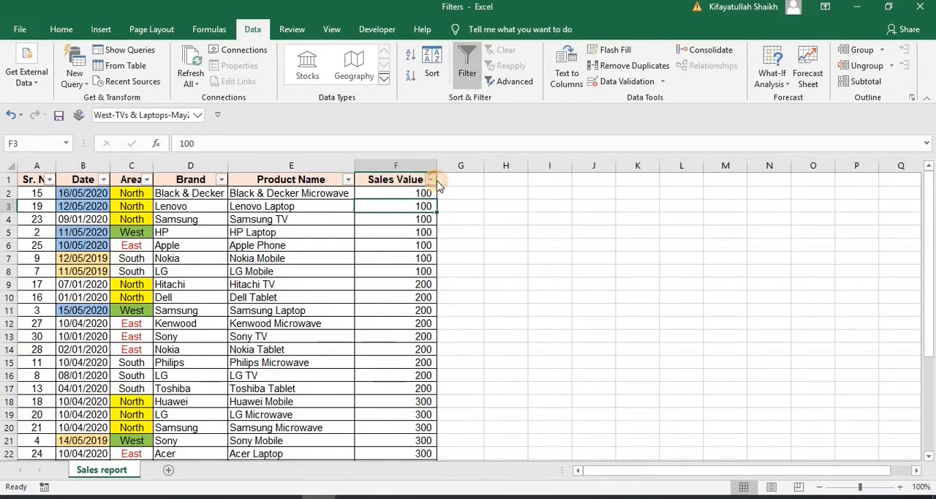
pyautogui.click(430, 179)
pyautogui.click(358, 277)
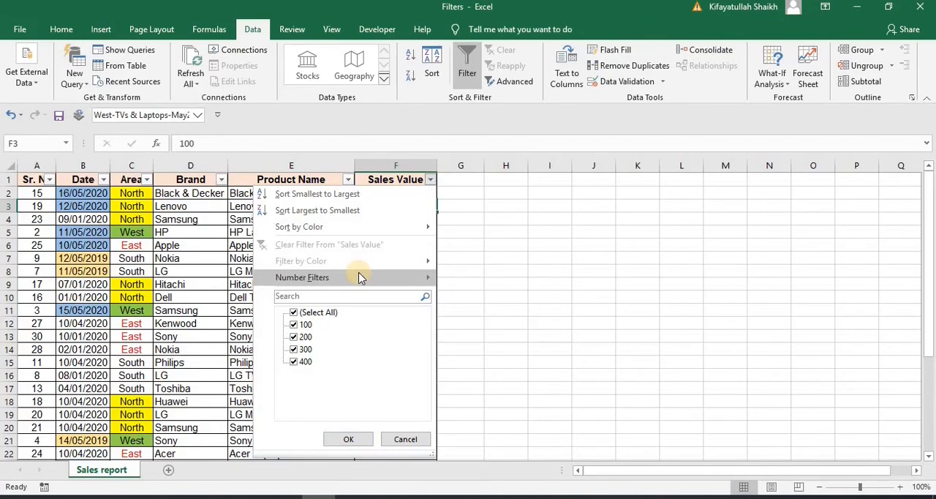
pyautogui.click(299, 312)
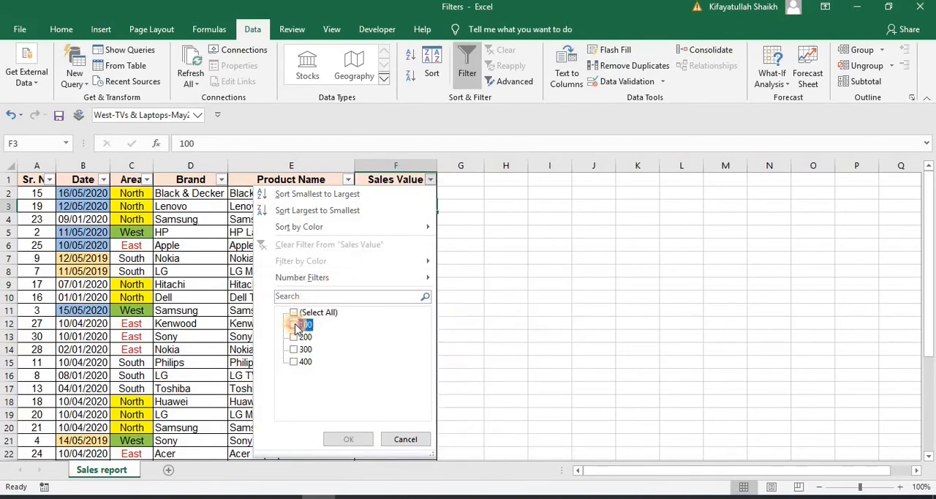
pyautogui.click(294, 324)
pyautogui.click(345, 437)
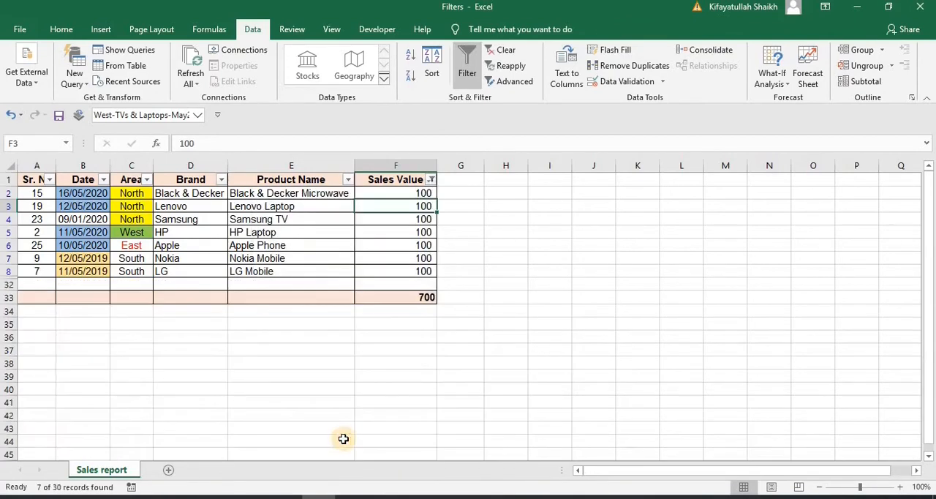
# Check the SUBTOTAL formula in F33 against the visible Sales Value figures of the filtered rows
pyautogui.click(421, 297)
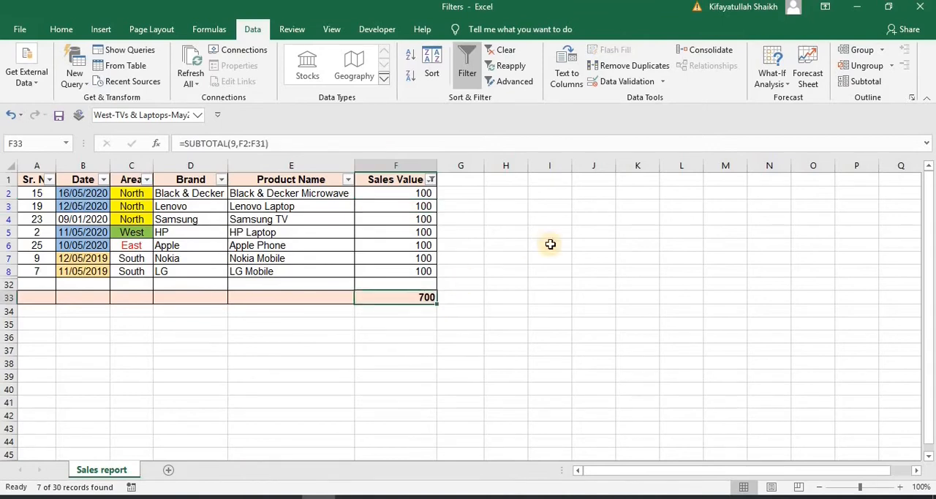
pyautogui.moveTo(425, 192); pyautogui.dragTo(417, 271)
pyautogui.click(504, 271)
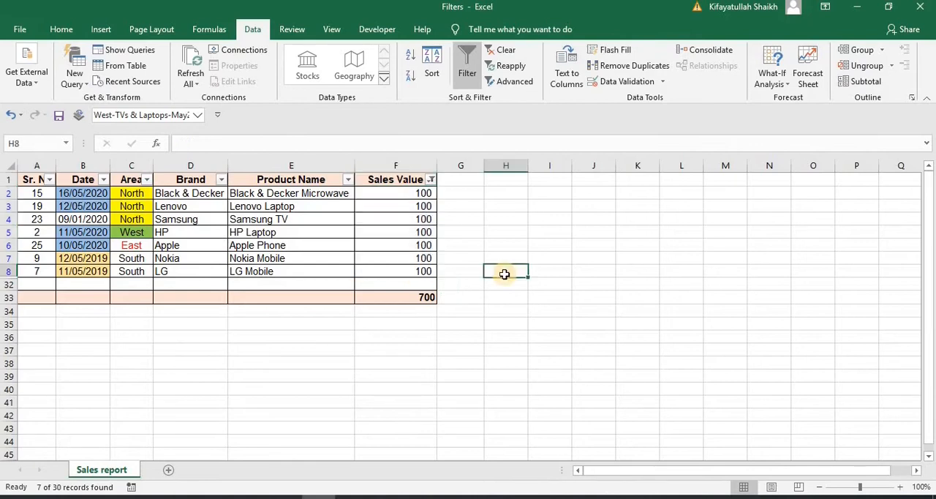
# Remove the filter from the report and check the SUBTOTAL total in F33 for all rows
pyautogui.click(468, 73)
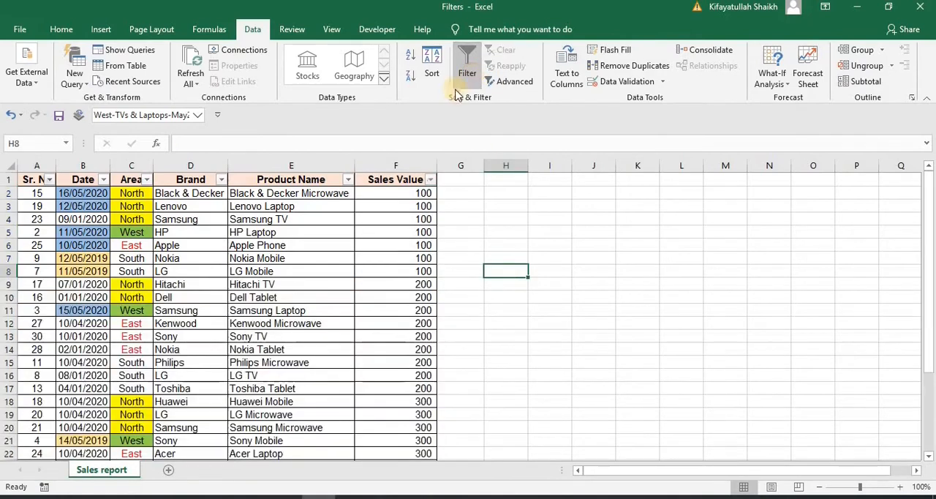
pyautogui.click(404, 189)
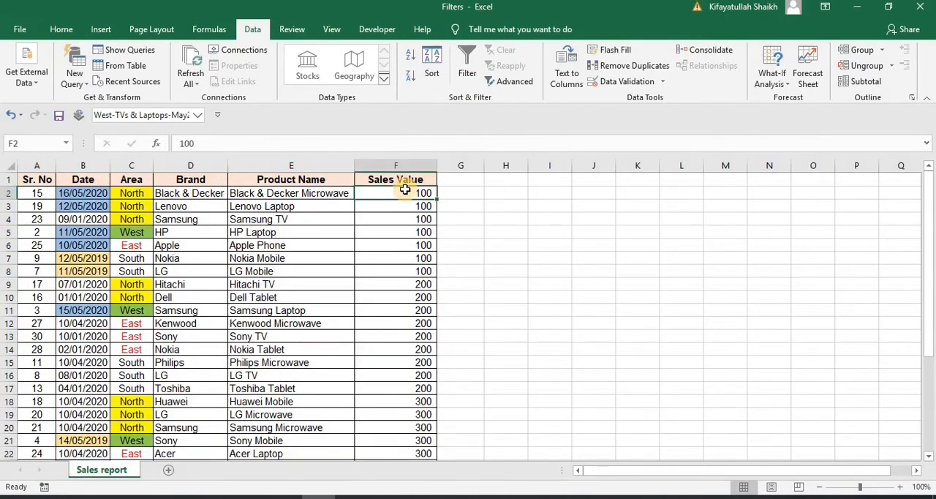
pyautogui.hotkey('ctrl', 'Down')
pyautogui.hotkey('ctrl', 'Down')
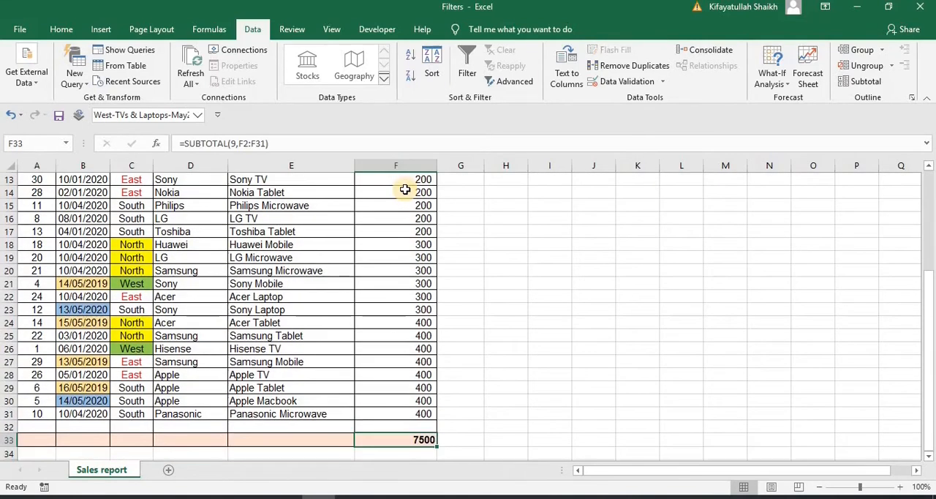
pyautogui.hotkey('ctrl', 'Up')
pyautogui.hotkey('ctrl', 'Up')
# Examine the column headings in the report's header row, from Sales Value back towards Sr. No
pyautogui.press('Down')
pyautogui.press('Up')
pyautogui.press('Left')
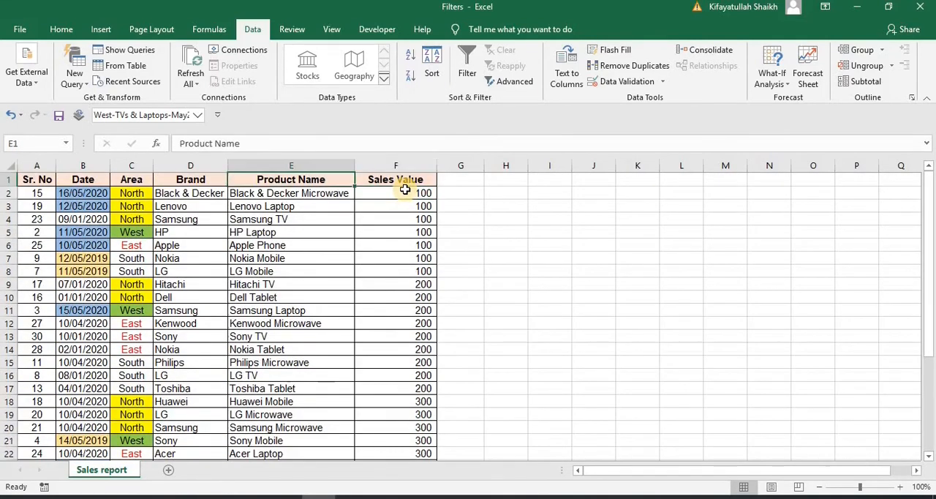
pyautogui.press('Left')
pyautogui.press('Left')
pyautogui.press('Left')
pyautogui.press('Left')
pyautogui.press('Right')
pyautogui.press('Right')
pyautogui.press('Right')
pyautogui.press('Right')
pyautogui.press('Right')
pyautogui.press('Left')
pyautogui.press('Left')
pyautogui.press('Left')
pyautogui.press('Left')
pyautogui.press('Left')
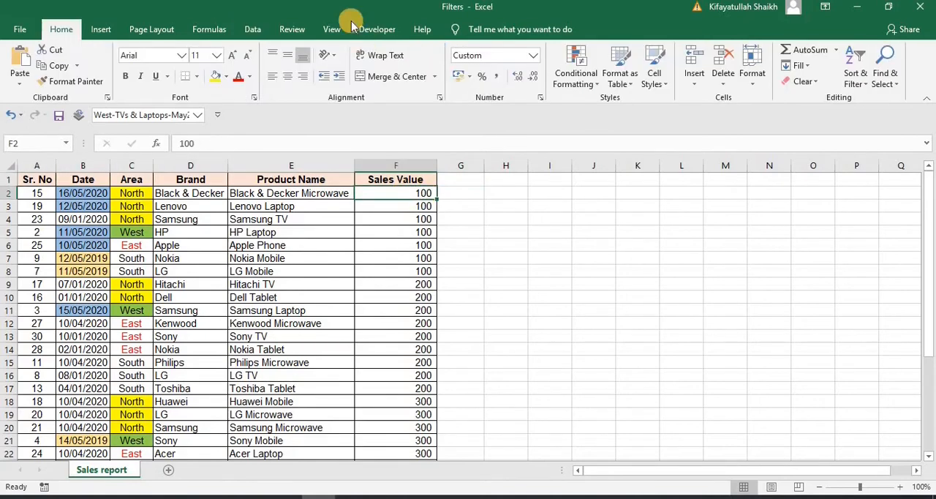
# Freeze the top row of the sheet with Freeze Top Row so the headings remain in view
pyautogui.click(331, 32)
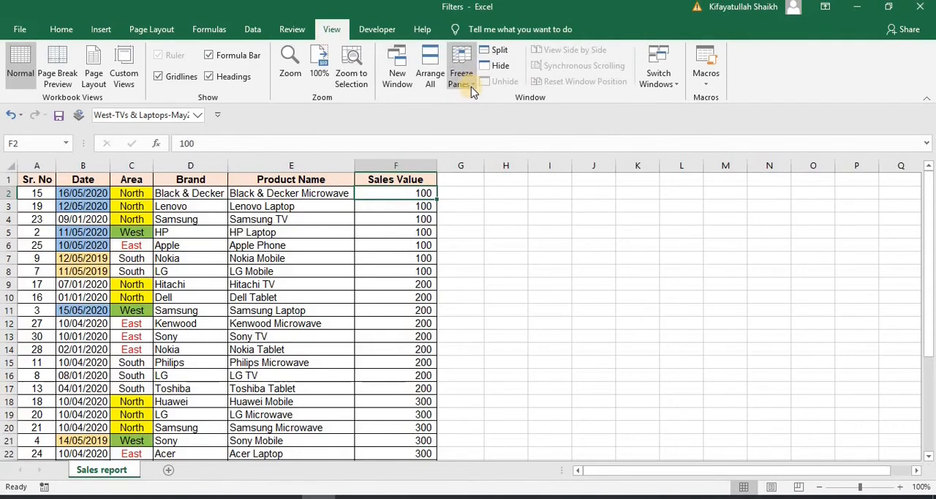
pyautogui.click(471, 86)
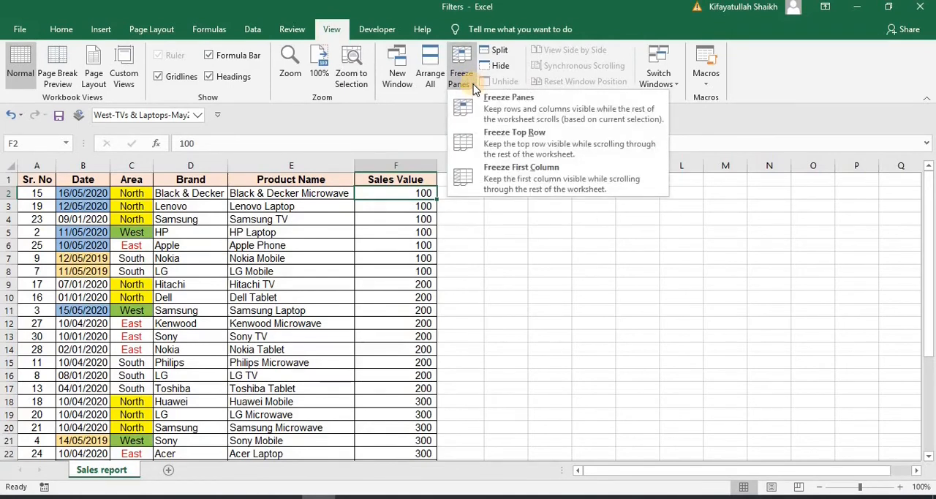
pyautogui.click(512, 144)
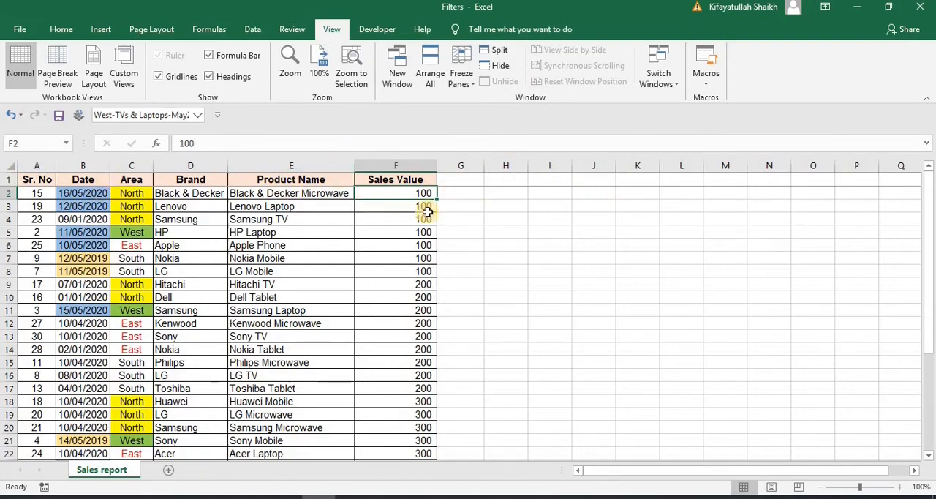
# Examine the report's rows below the frozen header, moving up and down the Sales Value column to F33
pyautogui.press('Down')
pyautogui.press('Down')
pyautogui.press('Down')
pyautogui.press('Down')
pyautogui.press('Down')
pyautogui.press('Down')
pyautogui.press('Down')
pyautogui.press('Down')
pyautogui.press('Down')
pyautogui.press('Down')
pyautogui.press('Down')
pyautogui.press('Down')
pyautogui.press('Down')
pyautogui.press('Down')
pyautogui.press('Down')
pyautogui.press('Down')
pyautogui.press('Down')
pyautogui.press('Down')
pyautogui.press('Down')
pyautogui.press('Down')
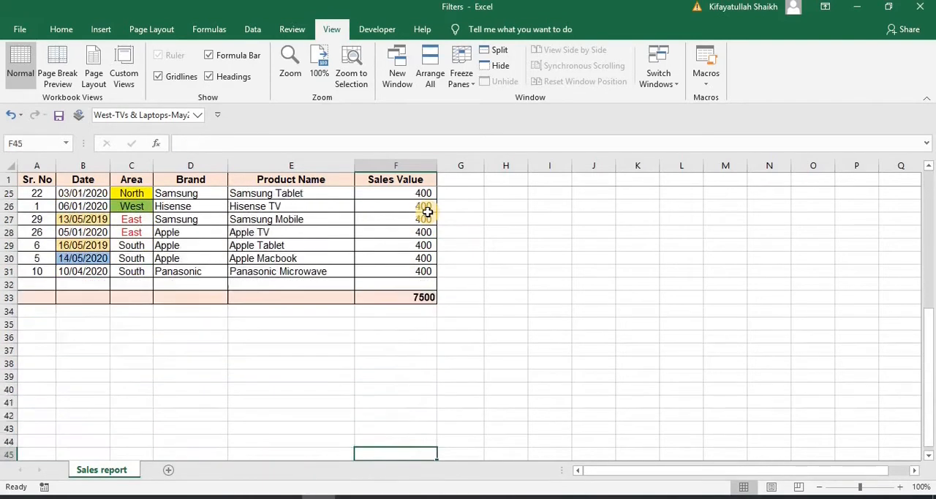
pyautogui.press('Up')
pyautogui.press('Up')
pyautogui.press('Up')
pyautogui.press('Up')
pyautogui.press('Up')
pyautogui.press('Up')
pyautogui.press('Up')
pyautogui.press('Up')
pyautogui.press('Up')
pyautogui.press('Up')
pyautogui.press('Up')
pyautogui.press('Up')
pyautogui.press('Up')
pyautogui.press('Up')
pyautogui.press('Up')
pyautogui.press('Up')
pyautogui.press('Up')
pyautogui.press('Up')
pyautogui.press('Up')
pyautogui.press('Up')
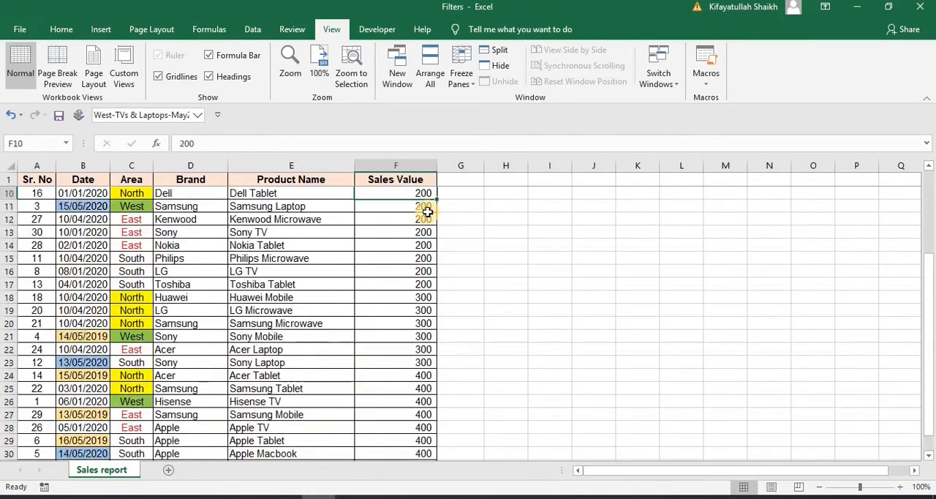
pyautogui.press('Down')
pyautogui.press('Down')
pyautogui.press('Down')
pyautogui.press('Down')
pyautogui.press('Down')
pyautogui.press('Down')
pyautogui.press('Down')
pyautogui.press('Down')
pyautogui.press('Down')
pyautogui.press('Down')
pyautogui.press('Down')
pyautogui.press('Down')
pyautogui.press('Down')
pyautogui.press('Down')
pyautogui.press('Down')
pyautogui.press('Down')
pyautogui.press('Down')
pyautogui.press('Down')
pyautogui.press('Down')
pyautogui.press('Down')
pyautogui.press('Up')
pyautogui.press('Up')
pyautogui.press('Up')
pyautogui.press('Up')
pyautogui.press('Up')
pyautogui.press('Up')
pyautogui.press('Up')
pyautogui.press('Up')
pyautogui.press('Up')
pyautogui.press('Up')
pyautogui.press('Up')
pyautogui.press('Up')
pyautogui.press('Up')
pyautogui.press('Up')
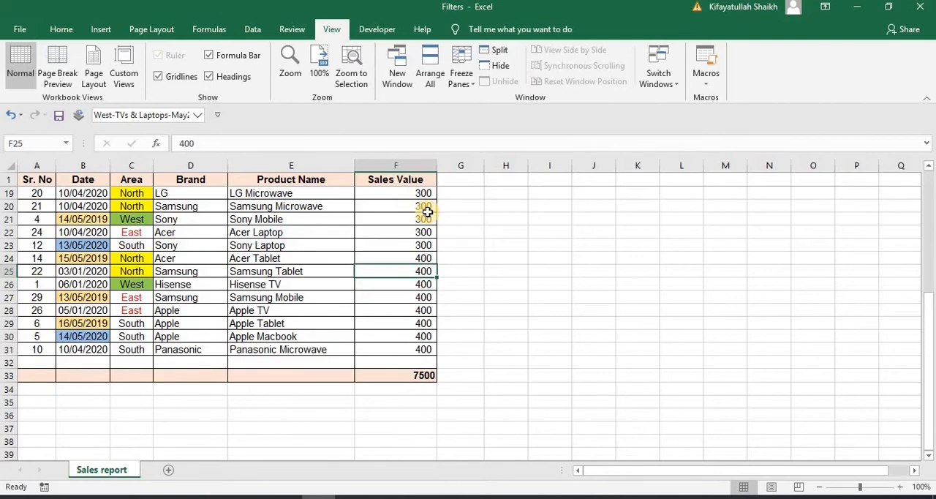
pyautogui.press('Up')
pyautogui.press('Up')
pyautogui.press('Up')
pyautogui.press('Up')
pyautogui.press('Up')
pyautogui.press('Up')
pyautogui.press('Up')
pyautogui.press('Up')
pyautogui.press('Up')
pyautogui.press('Up')
pyautogui.press('Up')
pyautogui.press('Up')
pyautogui.press('Down')
pyautogui.press('Down')
pyautogui.press('Down')
pyautogui.press('Down')
pyautogui.press('Down')
pyautogui.press('Down')
pyautogui.press('Down')
pyautogui.press('Down')
pyautogui.press('Down')
pyautogui.press('Down')
pyautogui.press('Down')
pyautogui.press('Down')
pyautogui.press('Down')
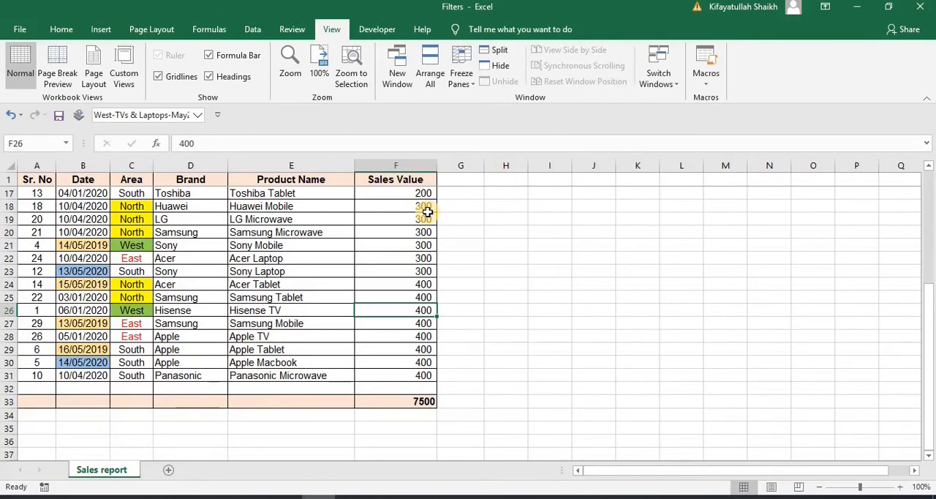
pyautogui.press('Up')
pyautogui.press('Up')
pyautogui.press('Down')
pyautogui.press('Down')
pyautogui.press('Down')
pyautogui.press('Down')
pyautogui.press('Down')
pyautogui.press('Down')
pyautogui.press('Down')
pyautogui.press('Down')
pyautogui.press('Down')
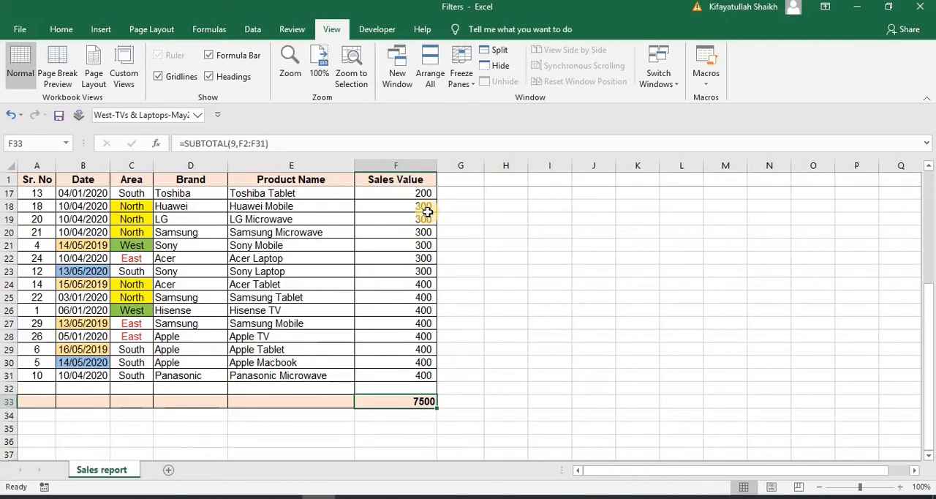
# Enter a SUBTOTAL formula in F35 using function 2 (COUNT) over the Sales Value range F2:F31
pyautogui.press('Down')
pyautogui.press('Down')
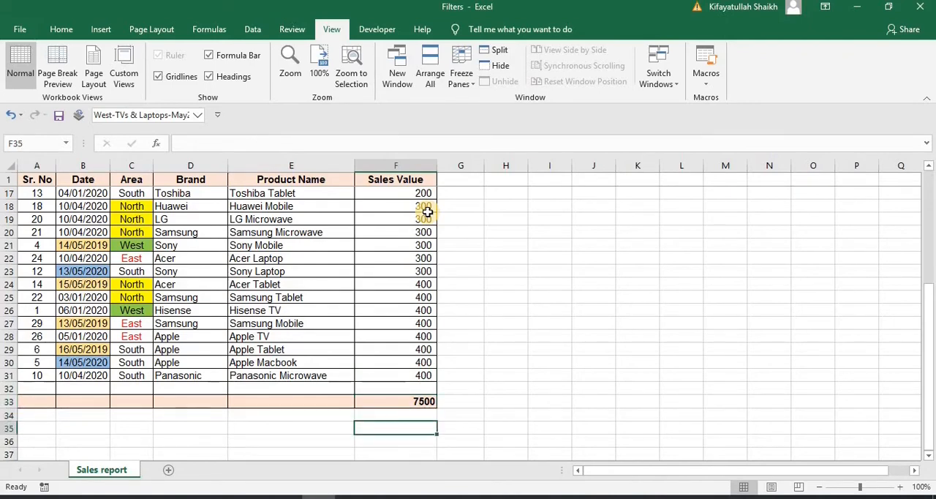
pyautogui.write('=sub')
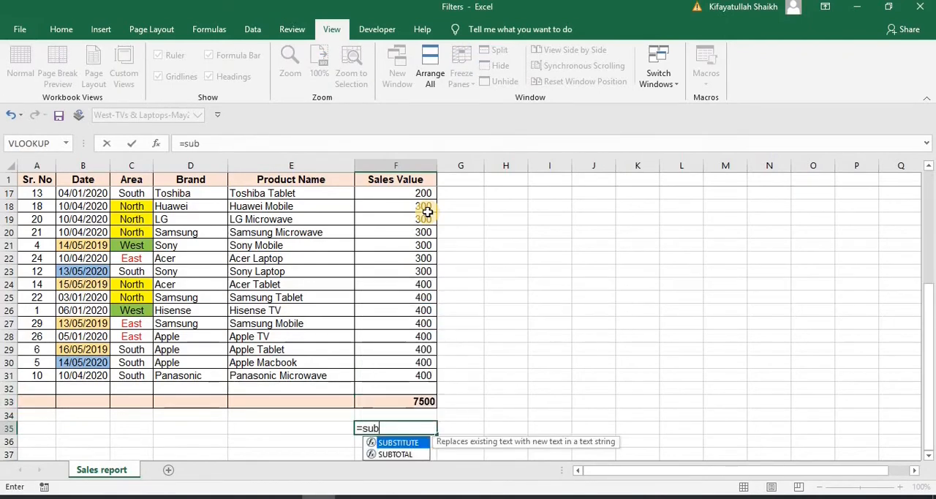
pyautogui.doubleClick(395, 452)
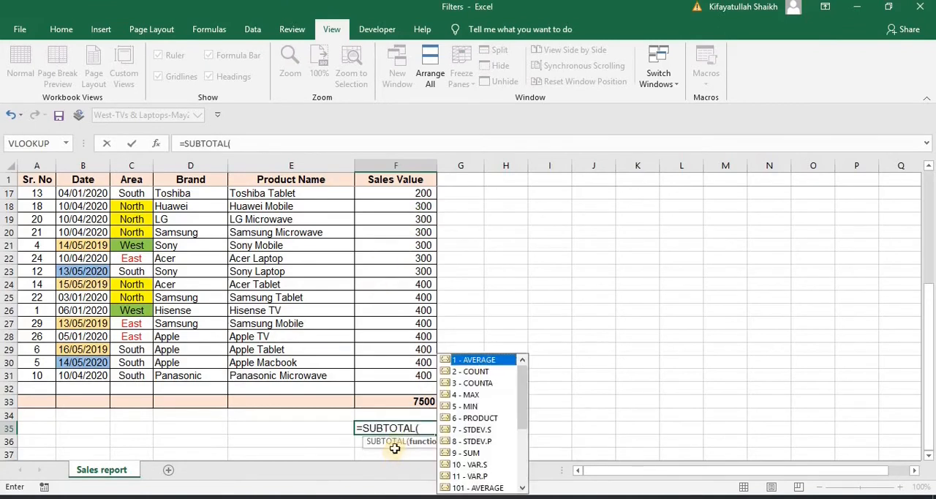
pyautogui.doubleClick(481, 372)
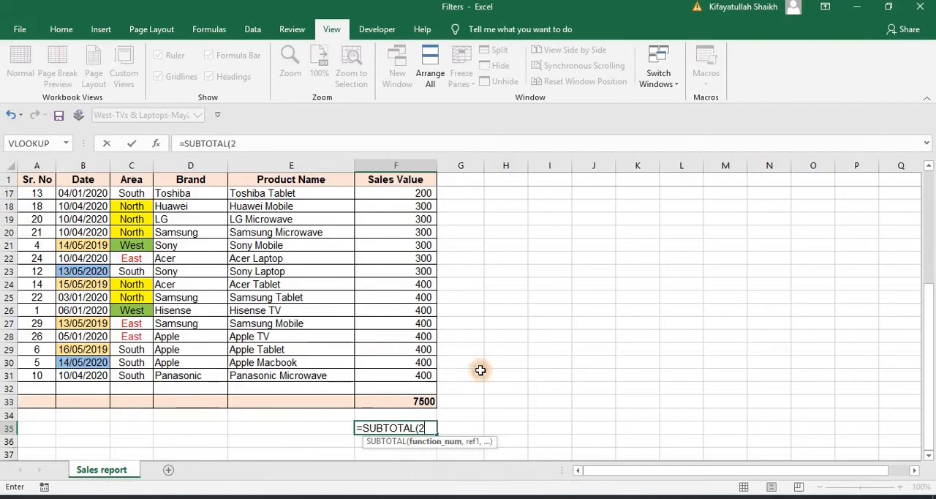
pyautogui.write(',')
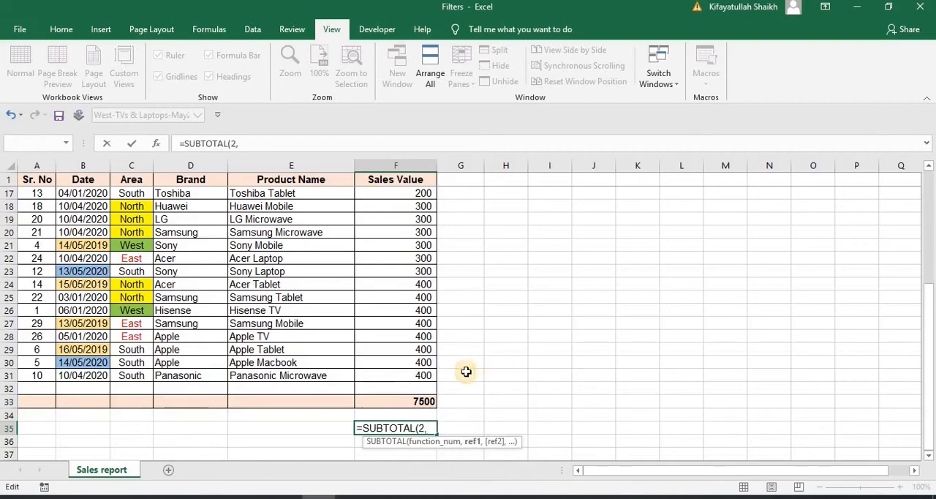
pyautogui.click(415, 375)
pyautogui.hotkey('ctrl', 'shift', 'Up')
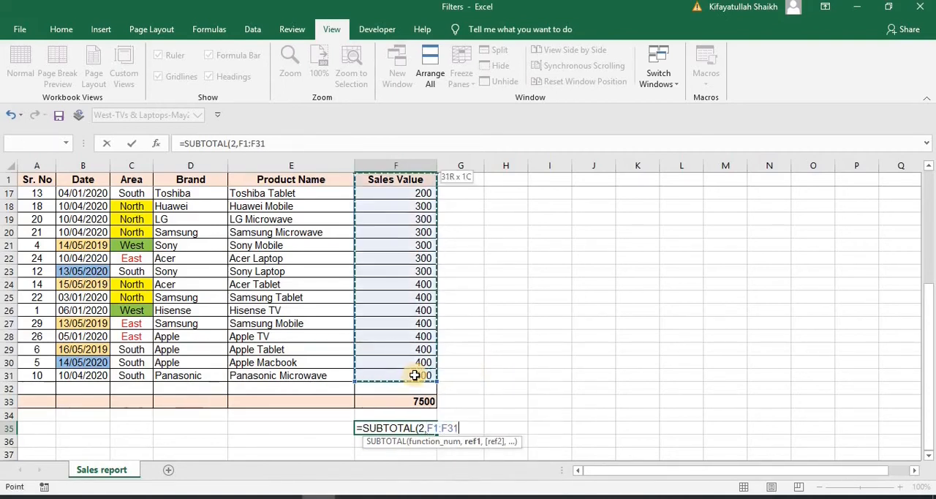
pyautogui.hotkey('shift', 'Down')
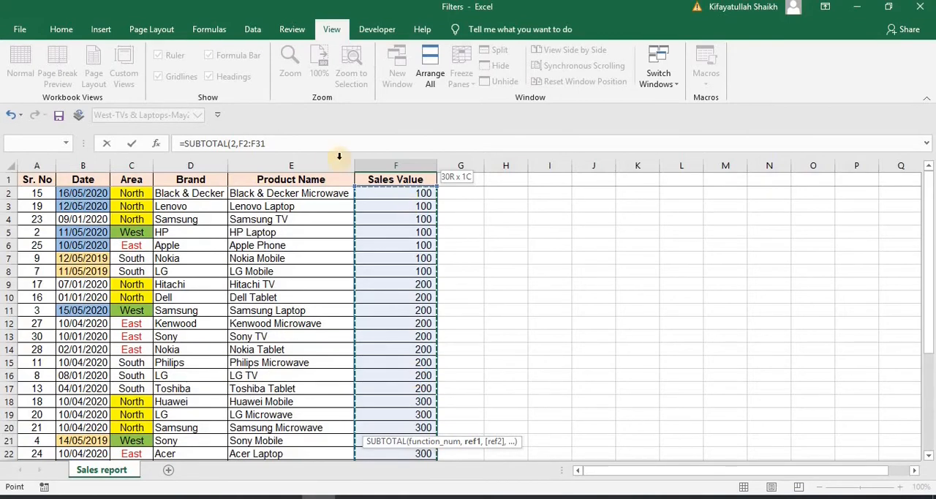
pyautogui.click(329, 150)
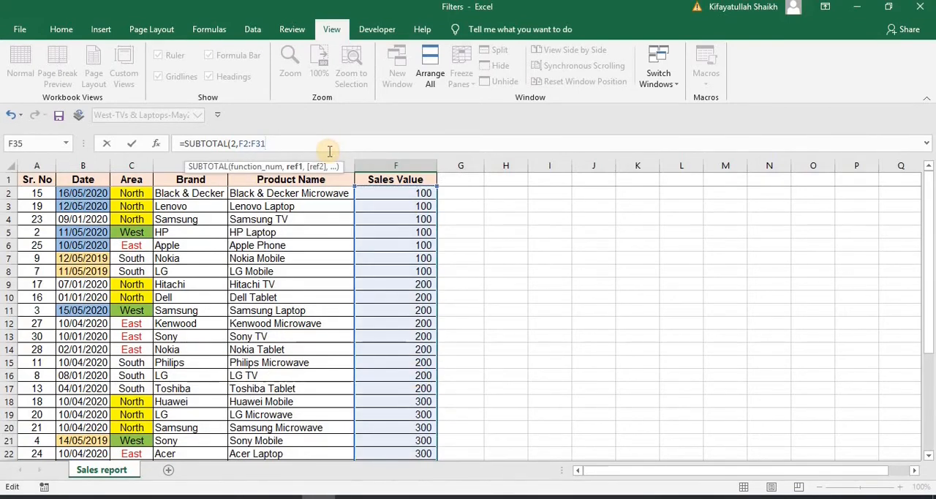
pyautogui.press('Return')
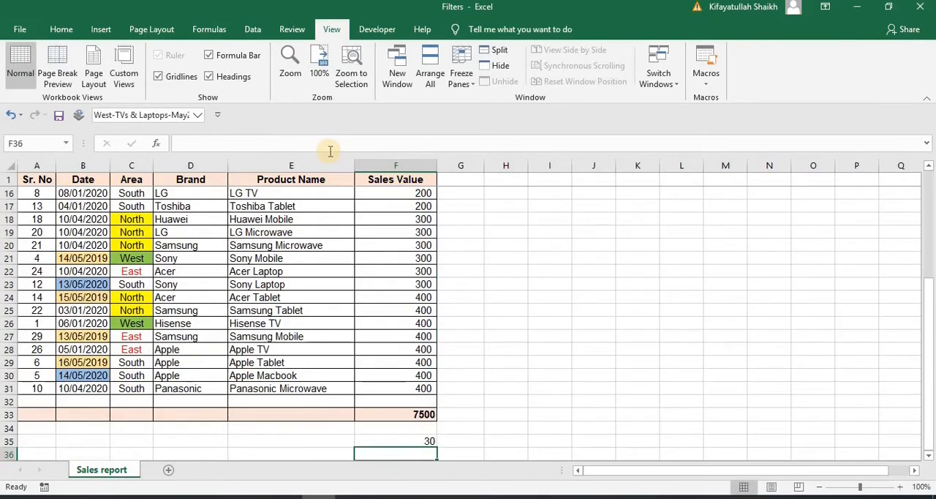
pyautogui.click(396, 441)
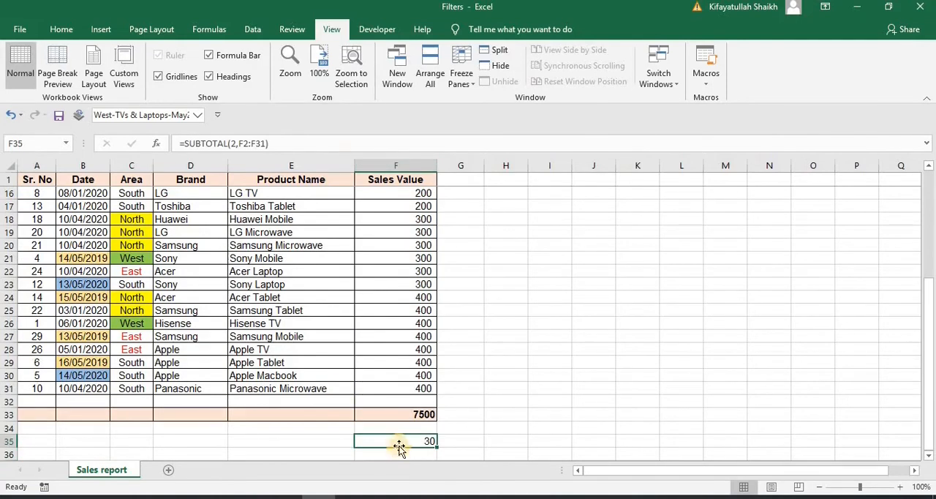
# Turn on Filter for the sales report's header row, starting from the first Sales Value cell, F2
pyautogui.click(402, 392)
pyautogui.hotkey('ctrl', 'Up')
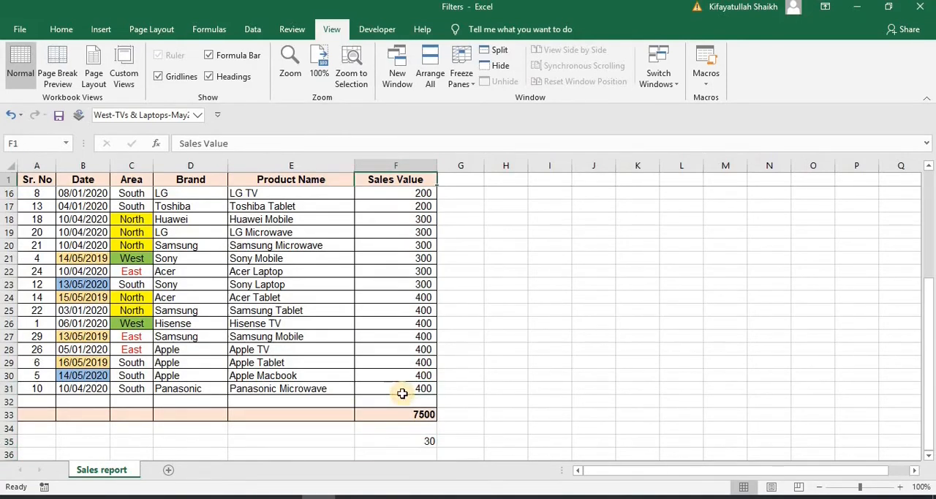
pyautogui.press('Down')
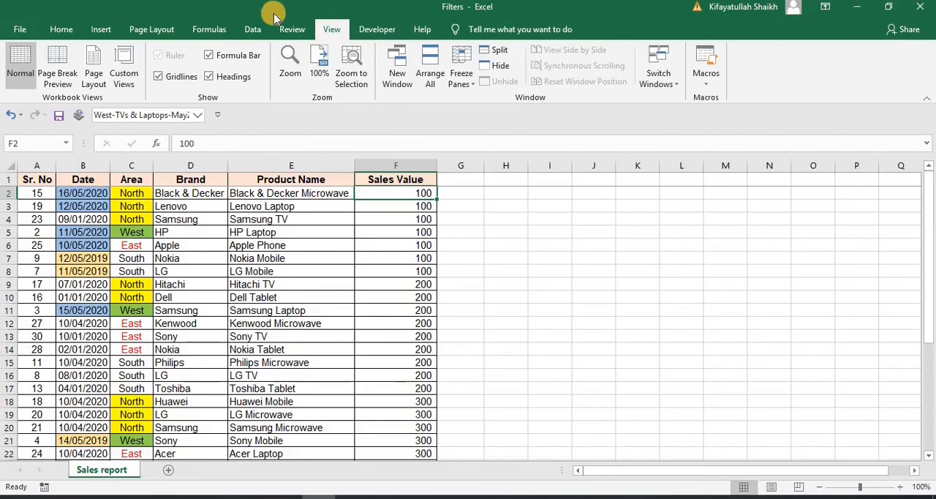
pyautogui.click(252, 29)
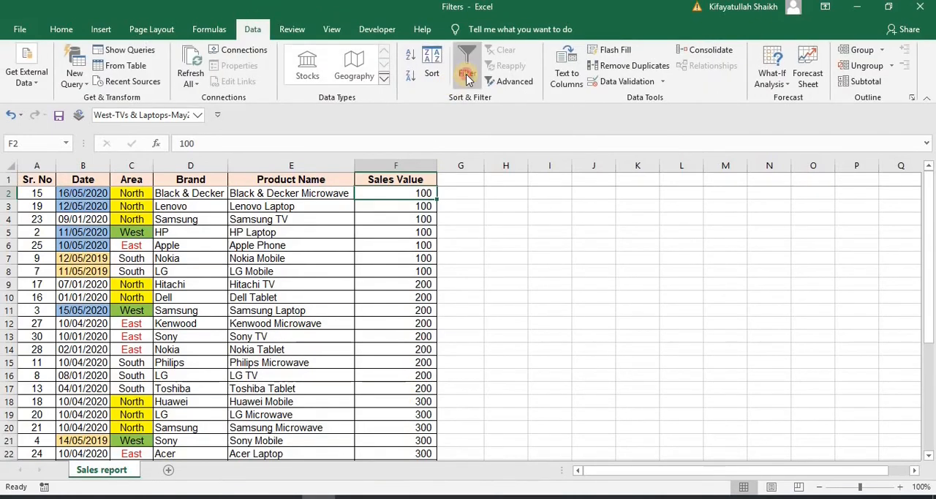
pyautogui.click(467, 73)
# Filter Sales Value with a custom filter for values greater than 200, and check the subtotal cells F33 and F35
pyautogui.click(430, 180)
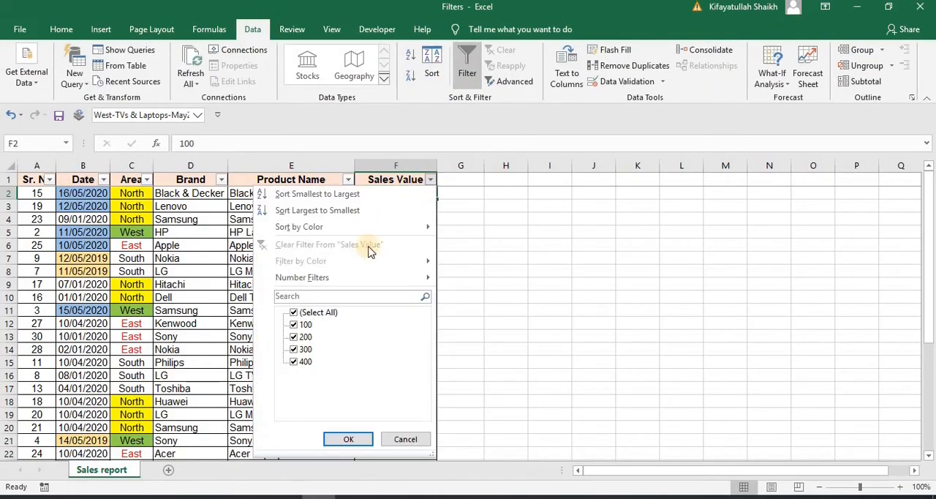
pyautogui.moveTo(348, 278)
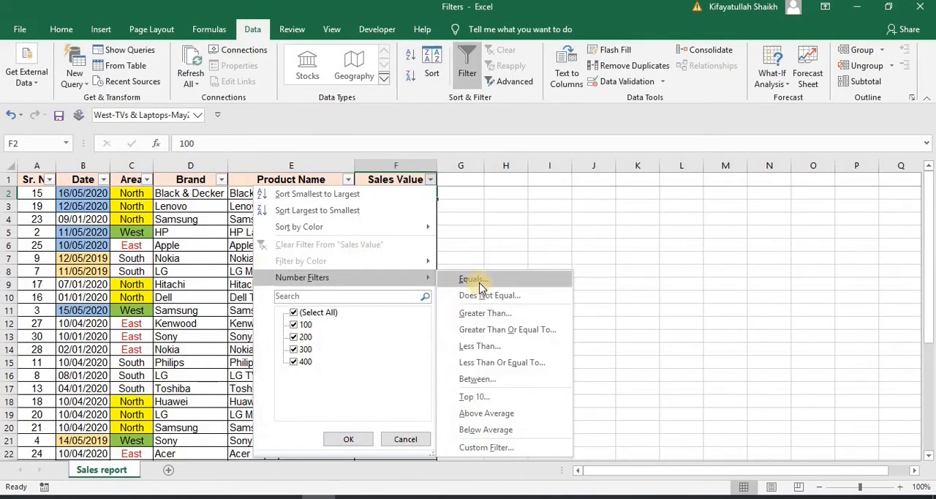
pyautogui.click(487, 447)
pyautogui.click(523, 243)
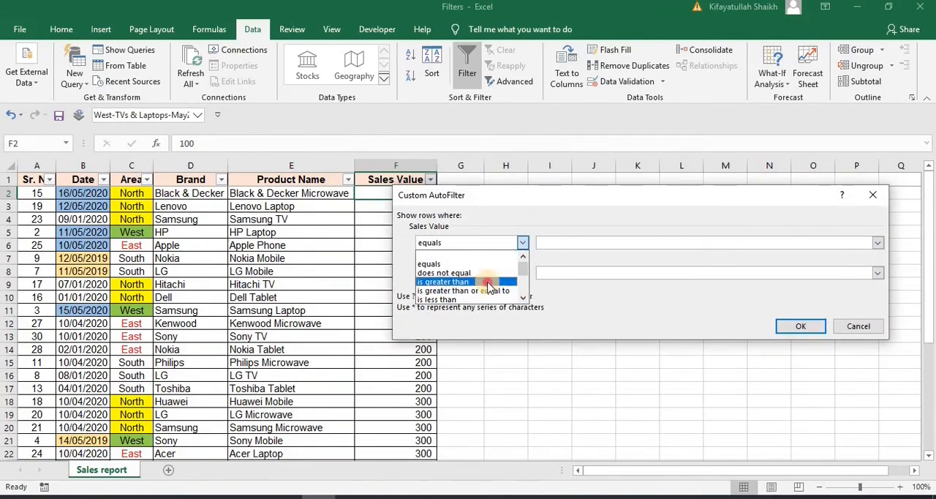
pyautogui.click(484, 282)
pyautogui.click(557, 243)
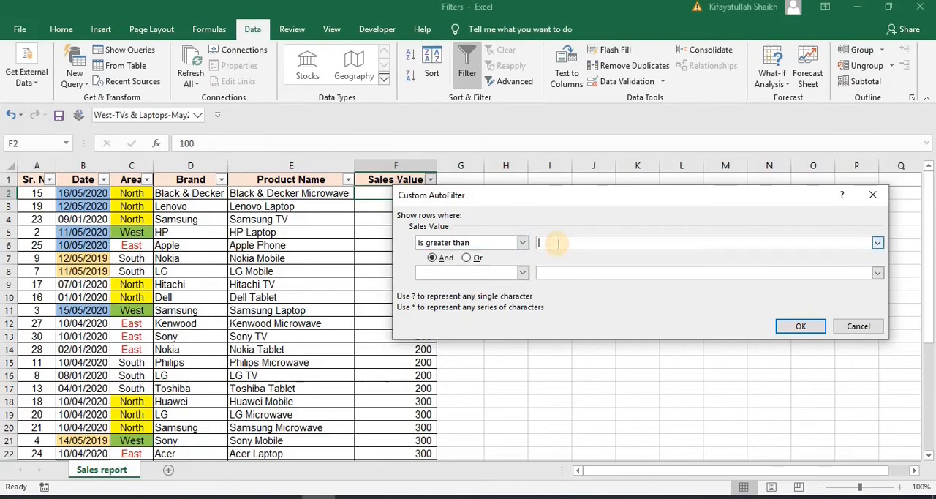
pyautogui.write('200')
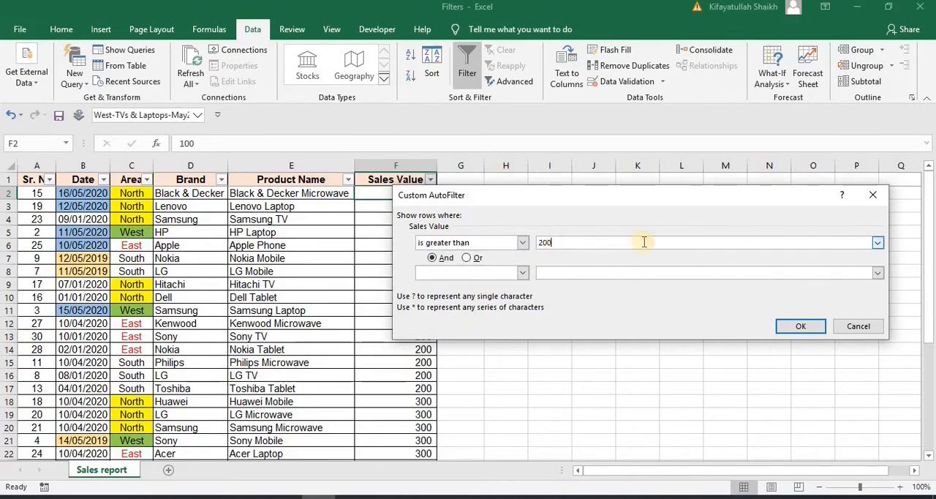
pyautogui.click(820, 326)
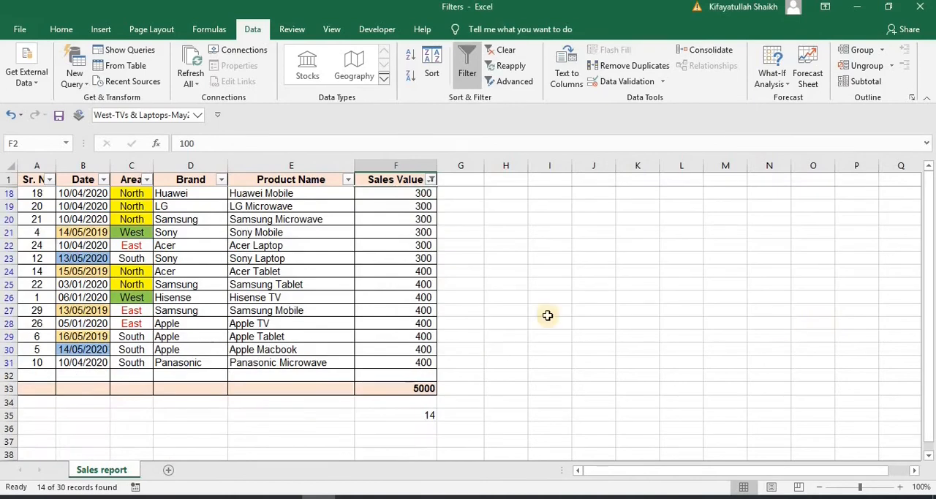
pyautogui.click(424, 388)
pyautogui.click(411, 413)
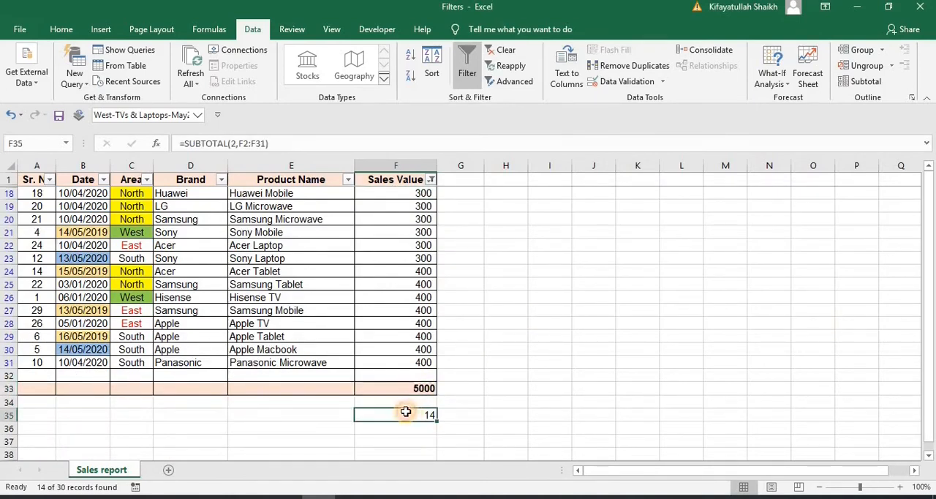
# Enter the label "Count" in E35, beside the SUBTOTAL count formula
pyautogui.click(341, 422)
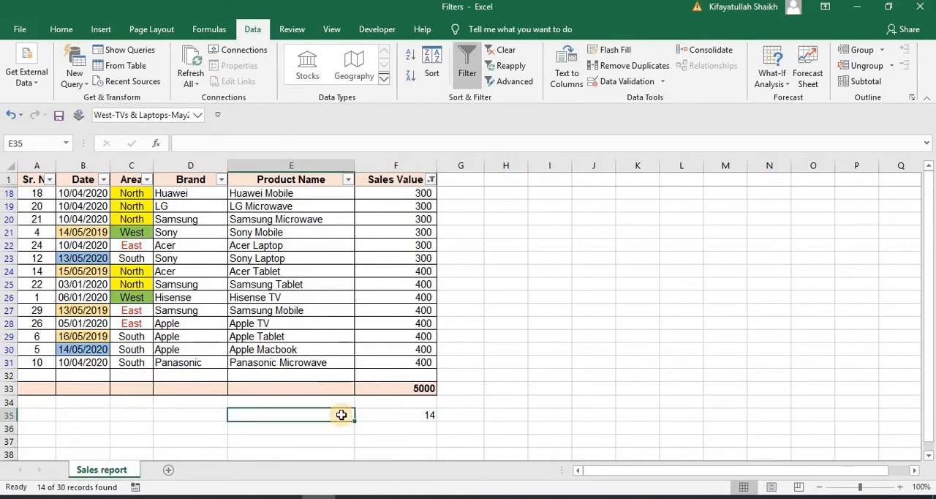
pyautogui.write('Count')
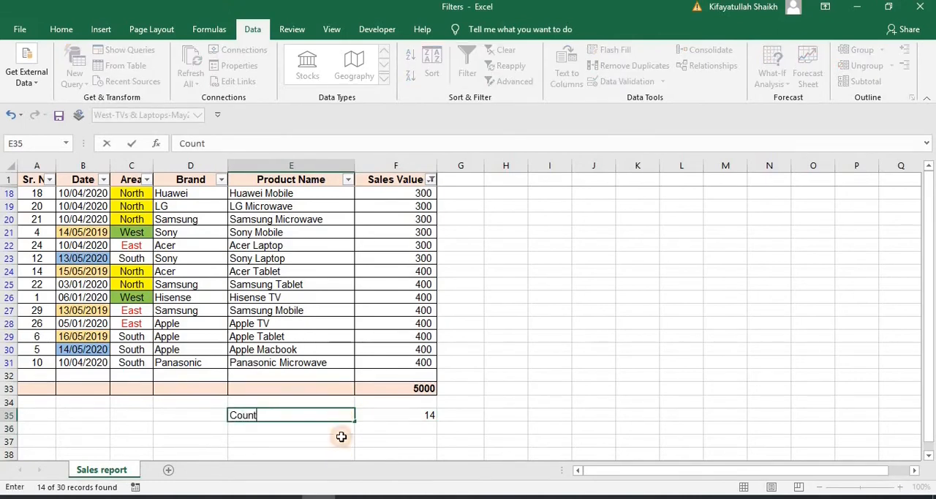
pyautogui.press('Return')
pyautogui.press('Up')
# Copy the formatting of the total row cells E33:F33 onto the count cells E35:F35 with Format Painter
pyautogui.moveTo(309, 385); pyautogui.dragTo(390, 388)
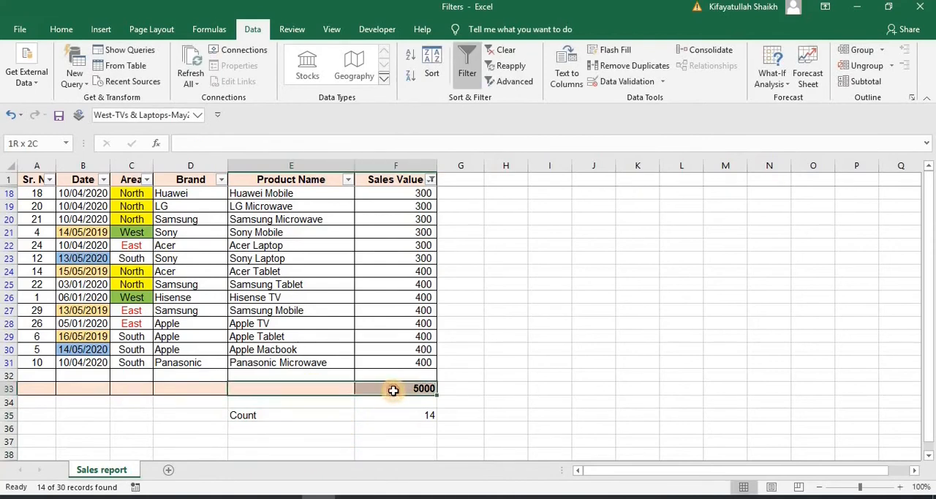
pyautogui.click(61, 29)
pyautogui.click(73, 81)
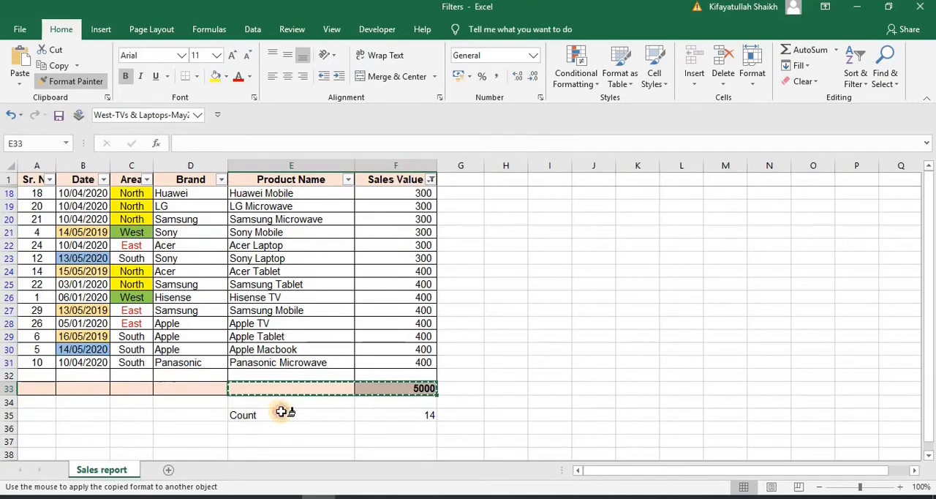
pyautogui.moveTo(278, 411); pyautogui.dragTo(377, 418)
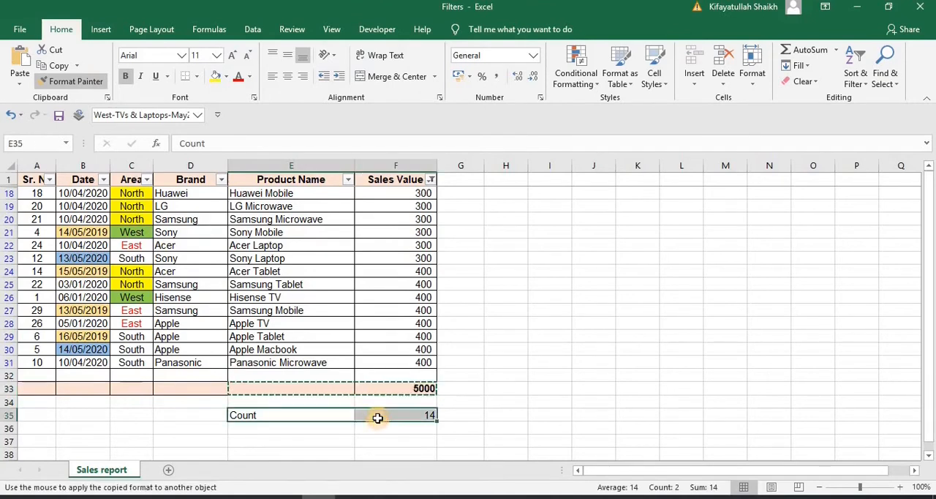
# Enter the label "Total" in E33 and turn off Filter so all report rows are shown
pyautogui.click(329, 388)
pyautogui.write('Total')
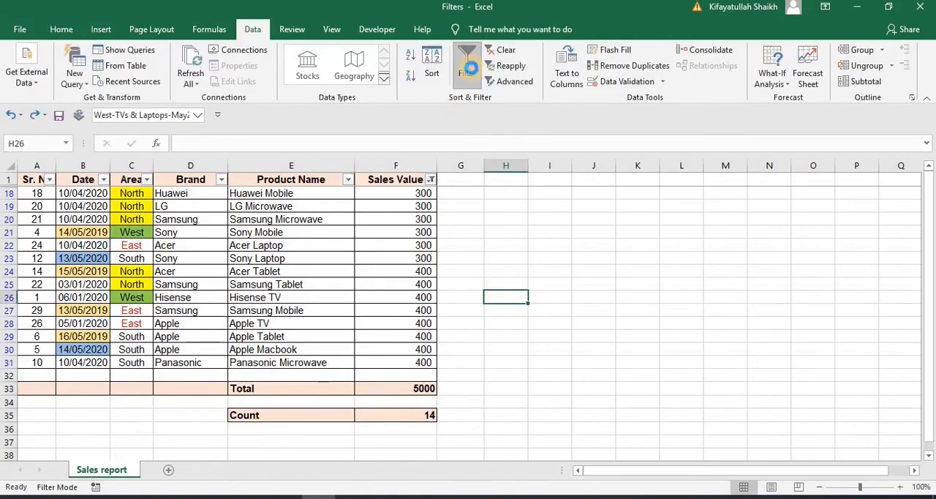
pyautogui.click(467, 64)
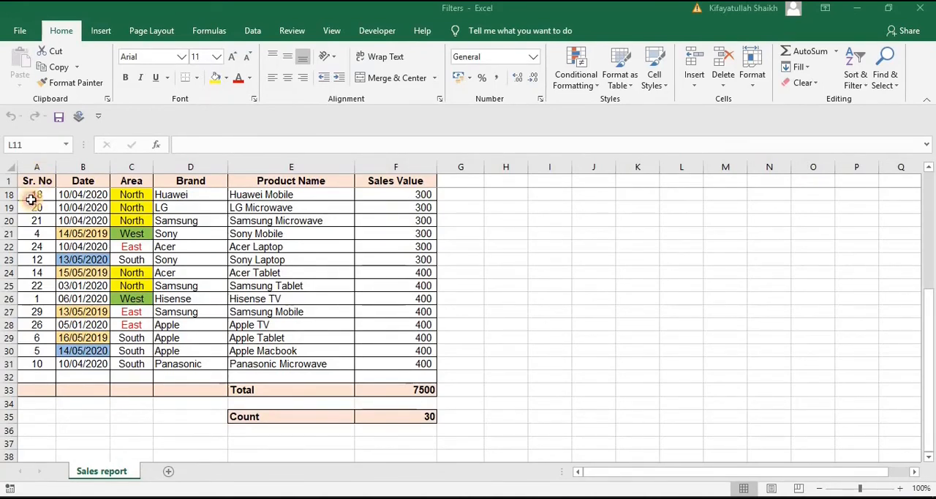
# Turn Filter back on for the report and sort the rows by Sr. No from smallest to largest
pyautogui.moveTo(31, 199); pyautogui.dragTo(29, 254)
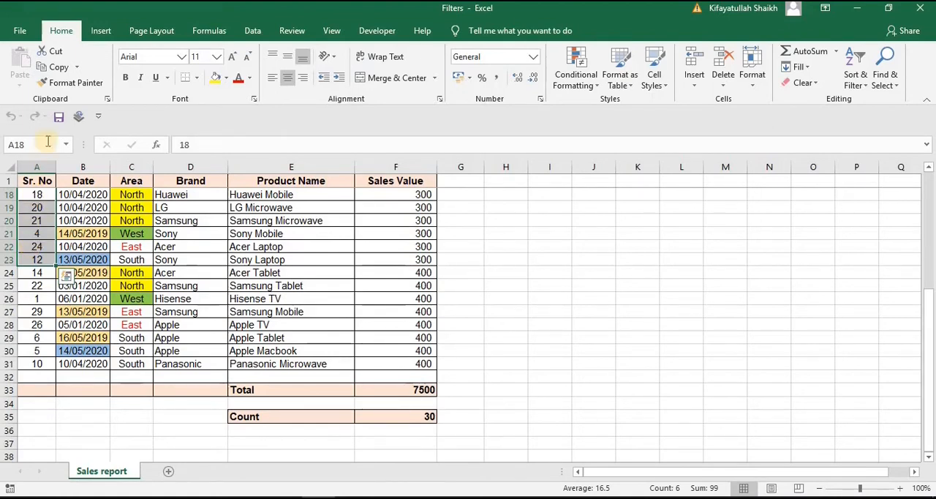
pyautogui.click(106, 229)
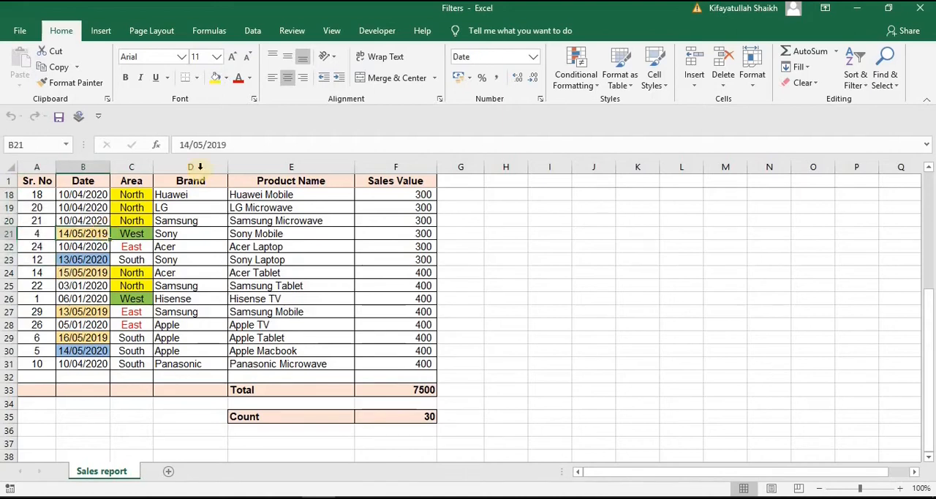
pyautogui.click(331, 31)
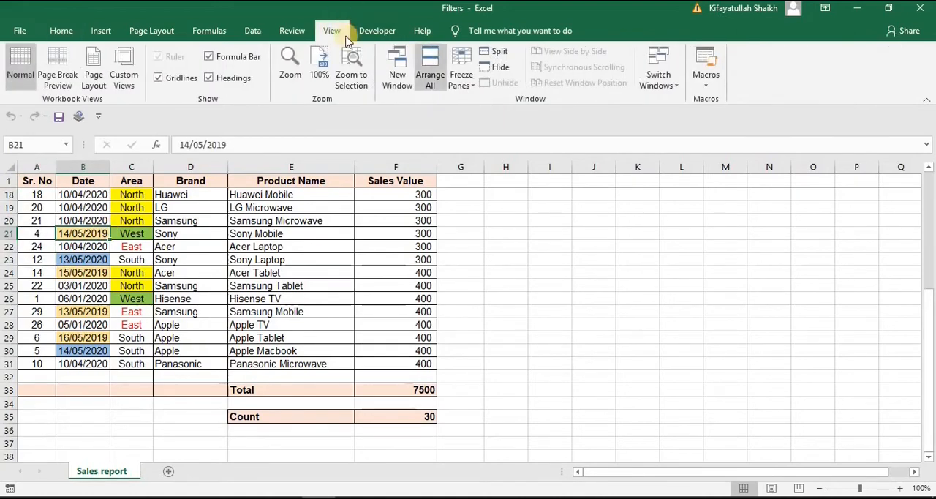
pyautogui.click(253, 30)
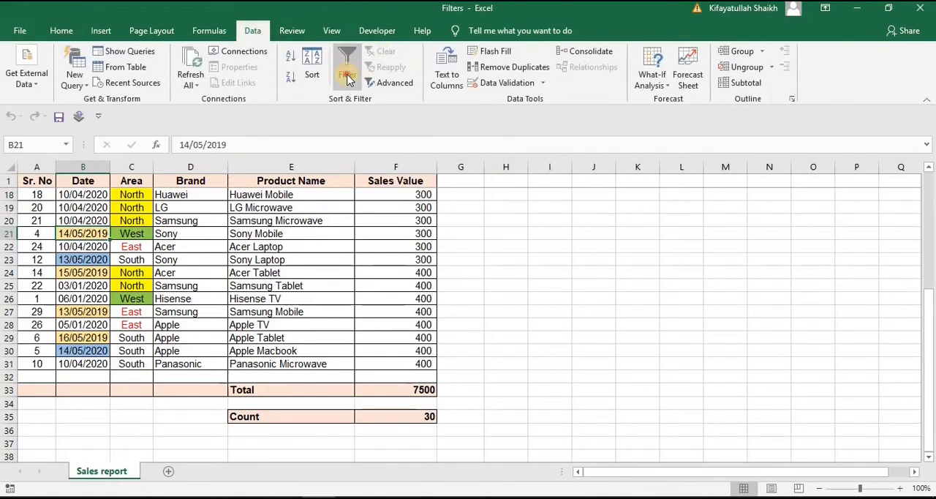
pyautogui.click(347, 66)
pyautogui.click(50, 182)
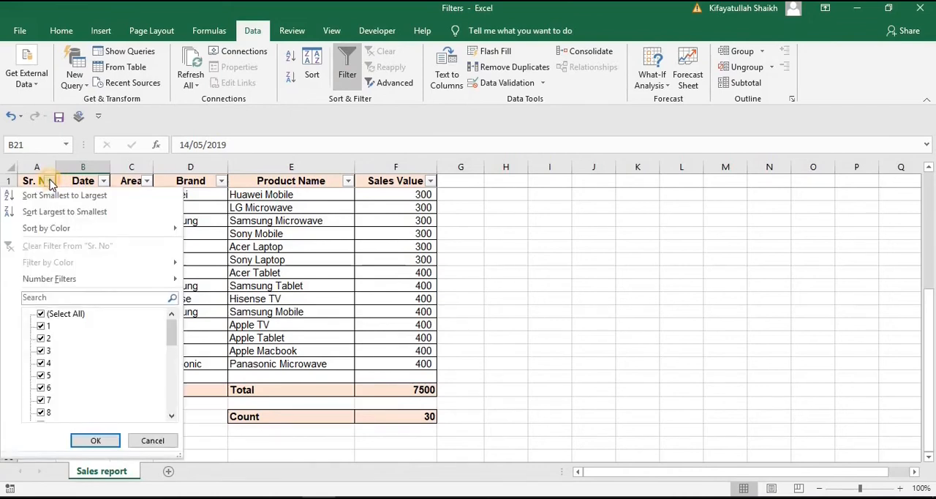
pyautogui.press('Escape')
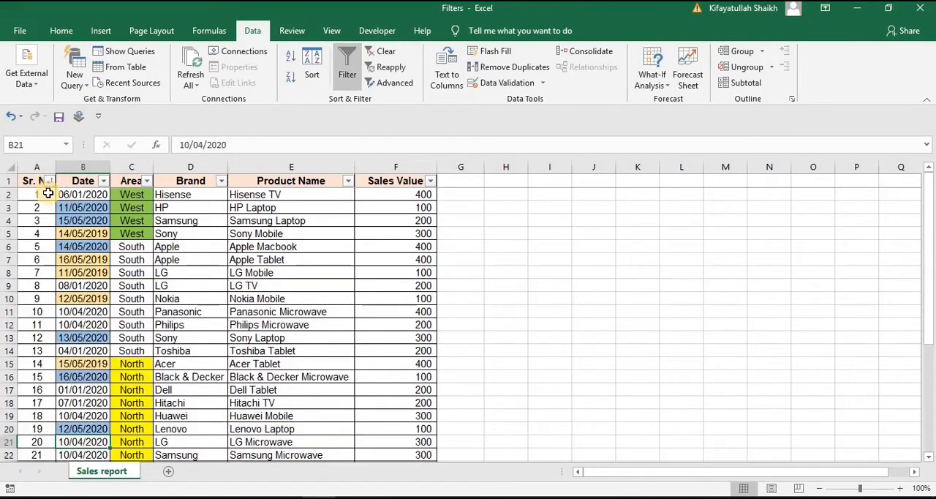
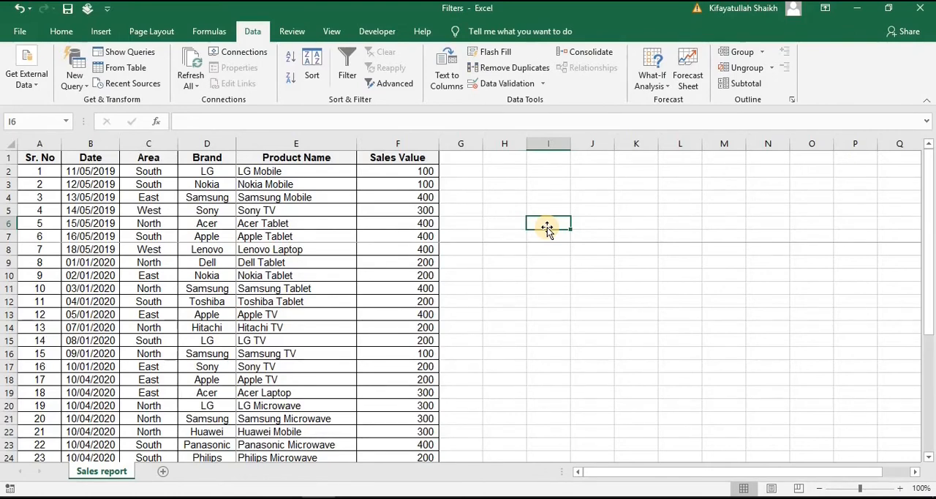
# Select the complete report range A1:F31, from the Sr. No header through the last Sales Value row
pyautogui.hotkey('ctrl', 'Home')
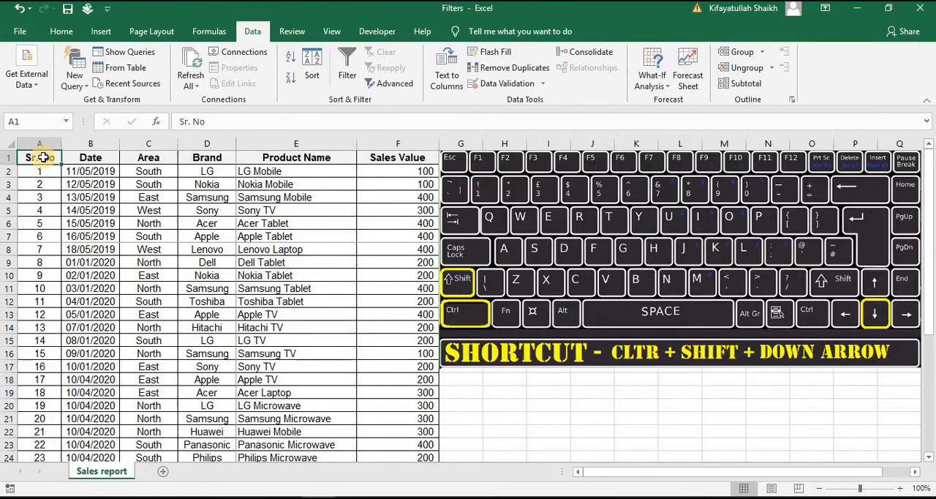
pyautogui.hotkey('ctrl', 'shift', 'Down')
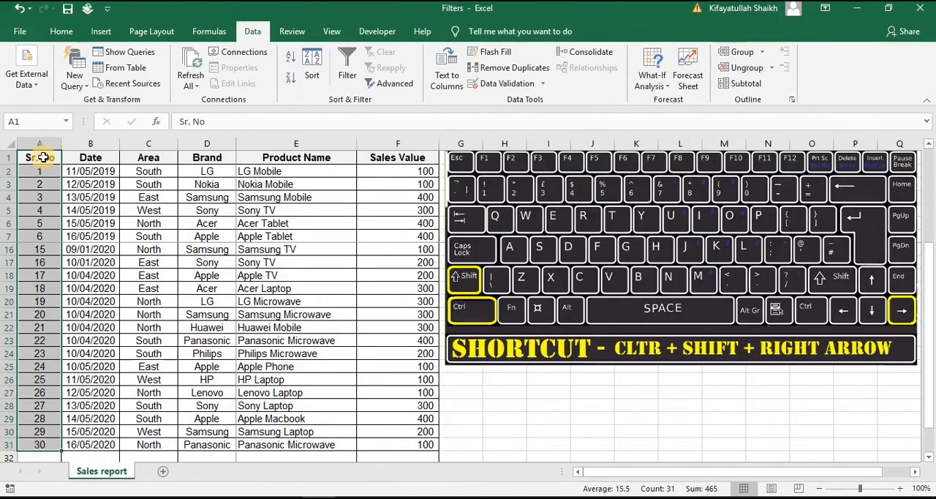
pyautogui.hotkey('ctrl', 'shift', 'Right')
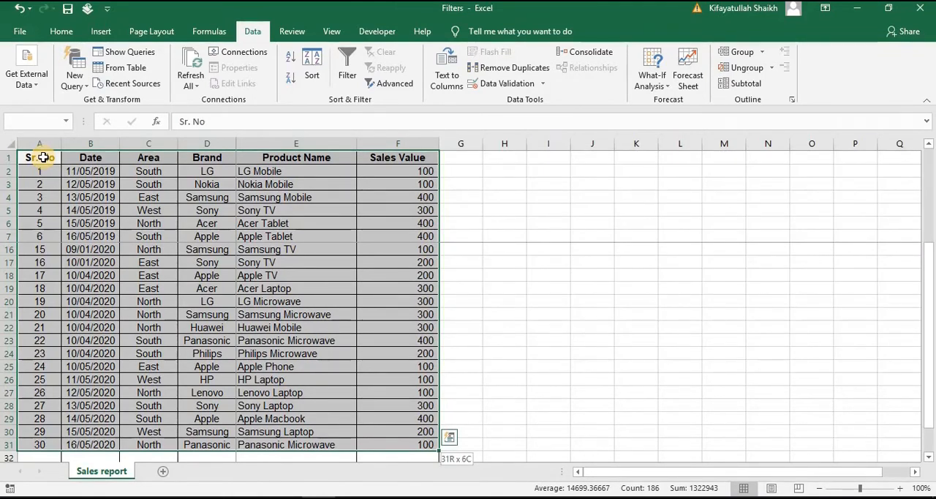
pyautogui.click(43, 157)
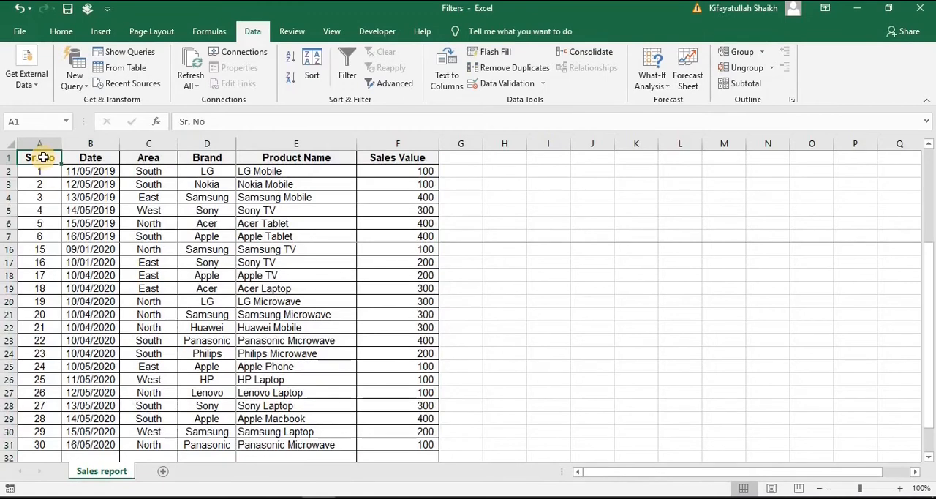
pyautogui.hotkey('ctrl', 'shift', 'Down')
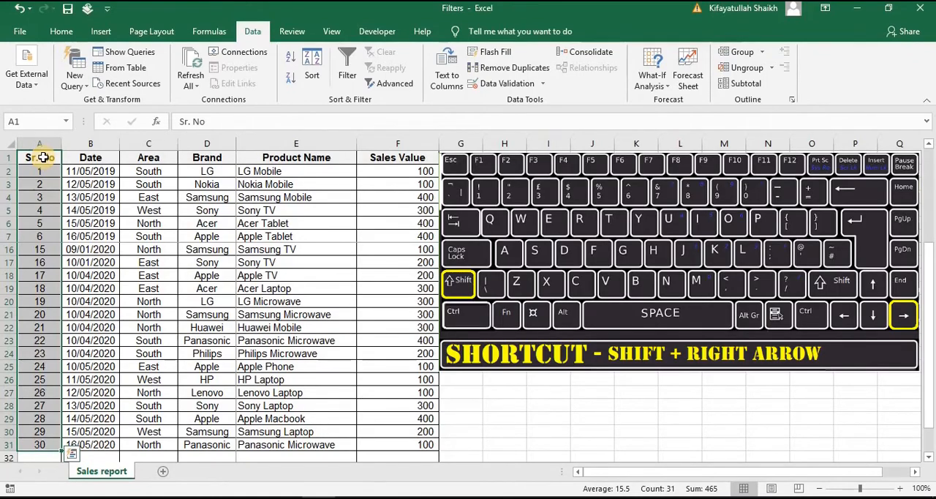
pyautogui.hotkey('shift', 'Right')
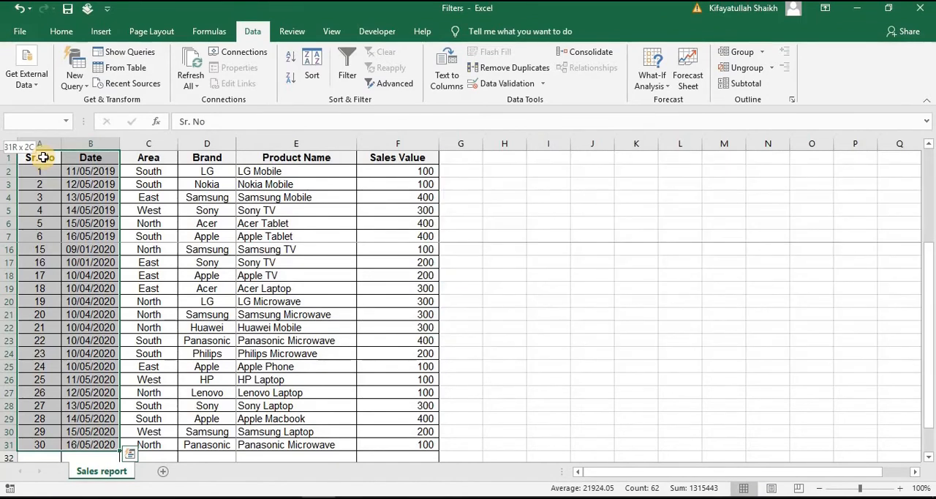
pyautogui.hotkey('ctrl', 'shift', 'Right')
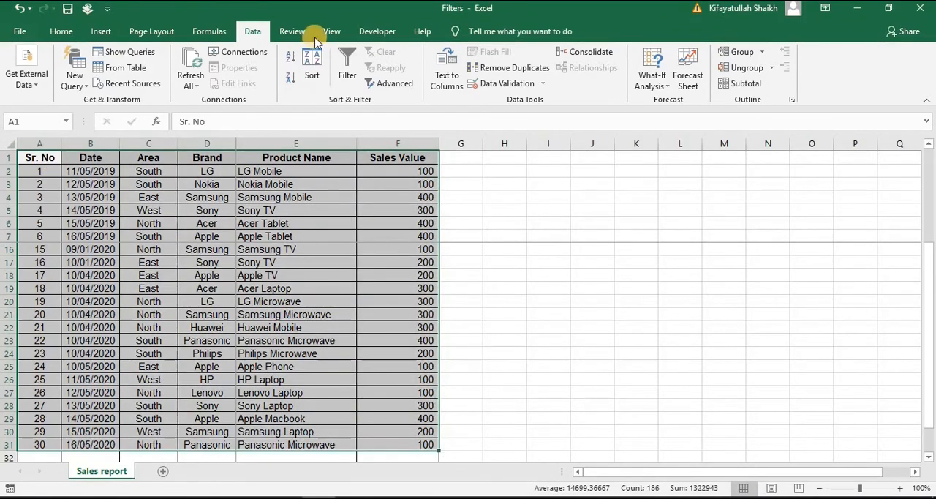
# Save the unfiltered report as a custom view named "Full Table", including print settings and hidden rows, columns and filter settings
pyautogui.click(339, 31)
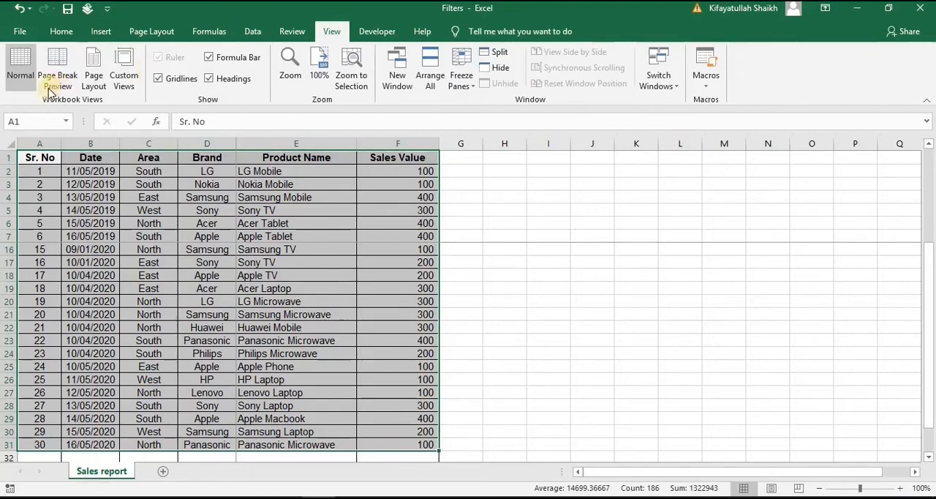
pyautogui.click(126, 81)
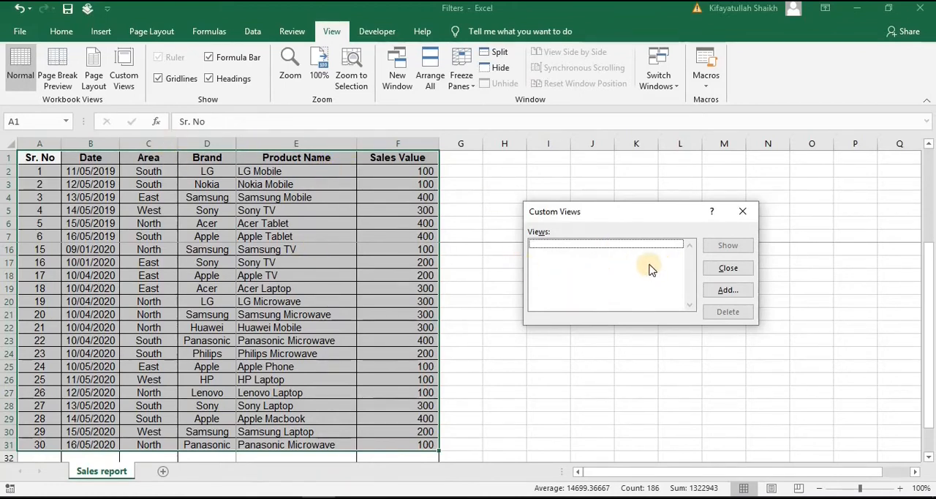
pyautogui.click(728, 289)
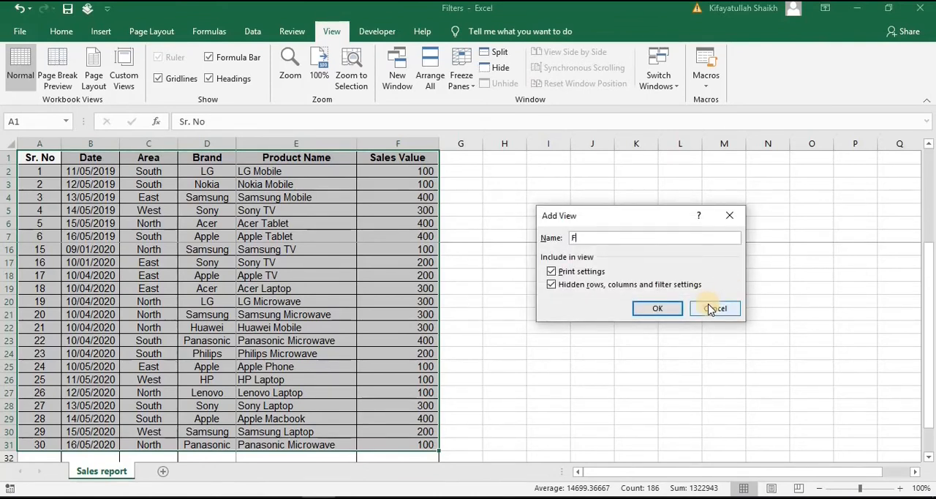
pyautogui.write('Table')
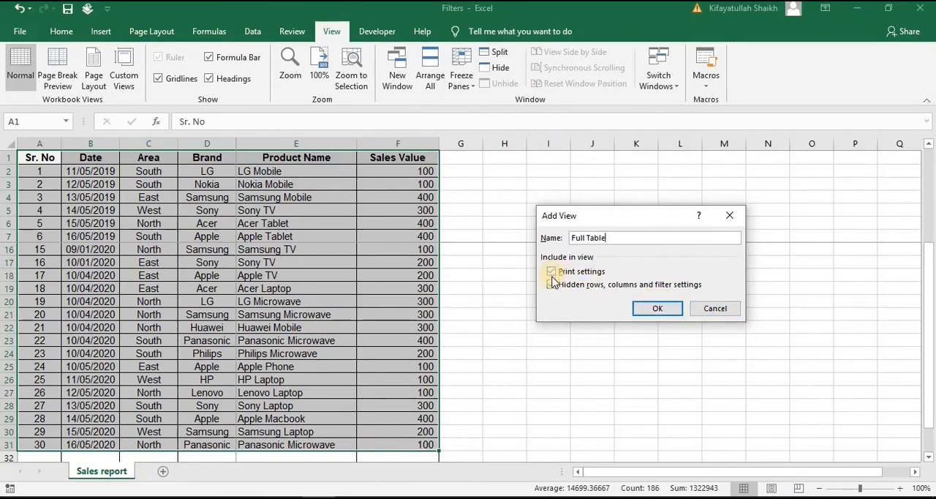
pyautogui.click(656, 308)
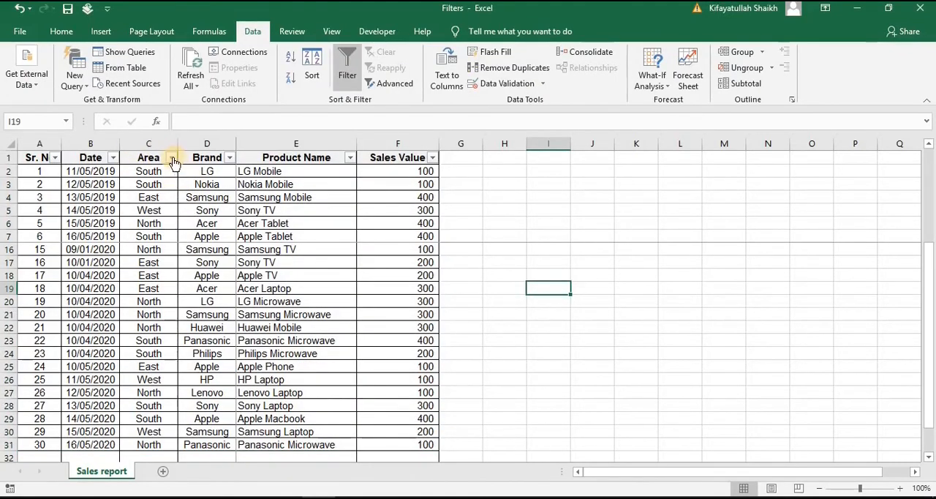
# Filter the Area column to show only East and South
pyautogui.click(173, 160)
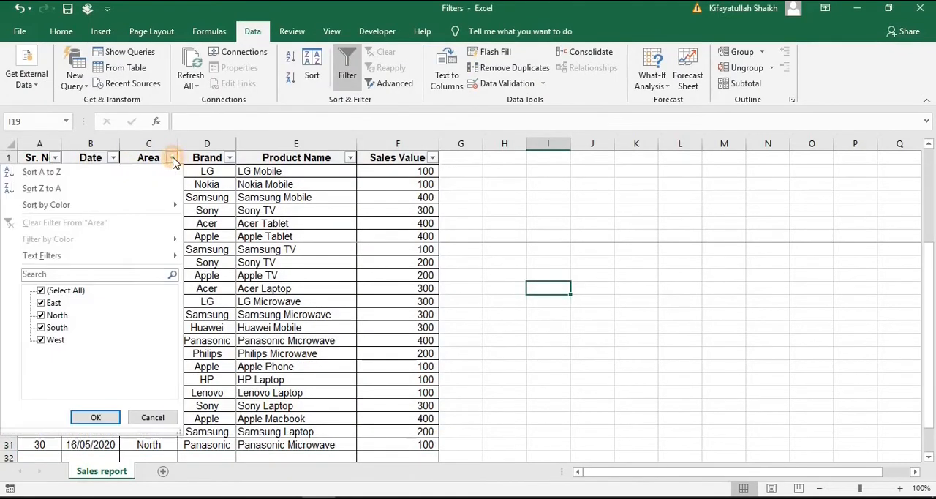
pyautogui.click(52, 291)
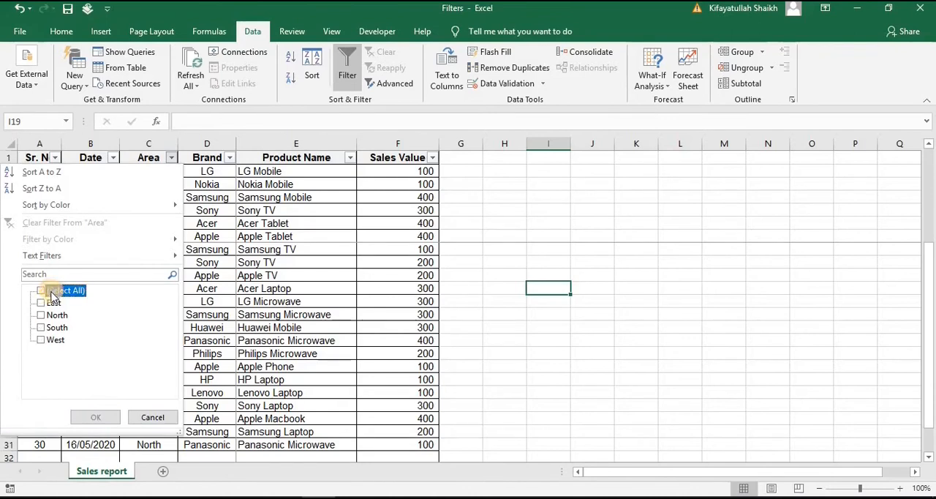
pyautogui.click(50, 327)
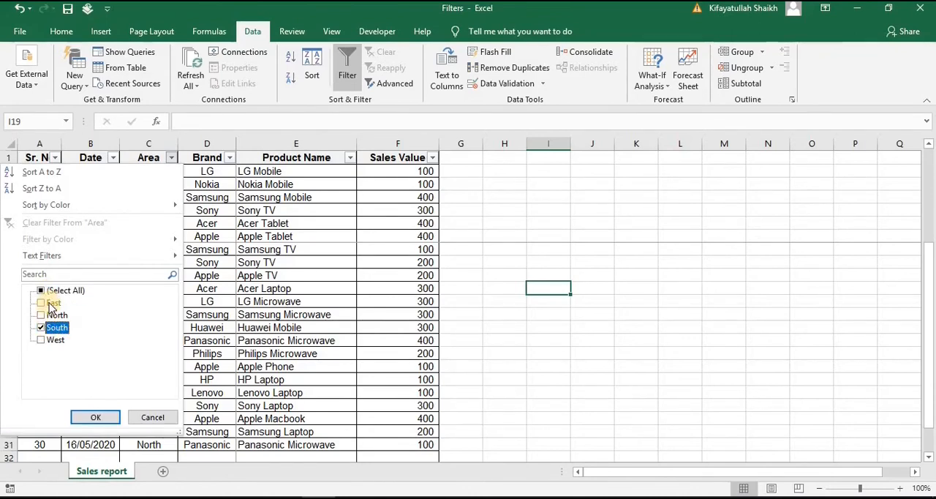
pyautogui.click(50, 304)
pyautogui.click(92, 420)
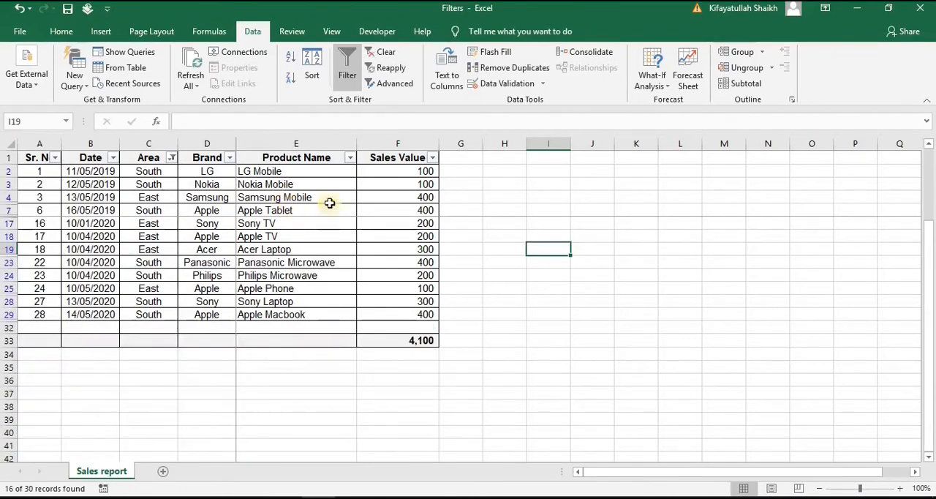
# Filter the Product Name column to the mobile products by searching for "mobil"
pyautogui.click(349, 159)
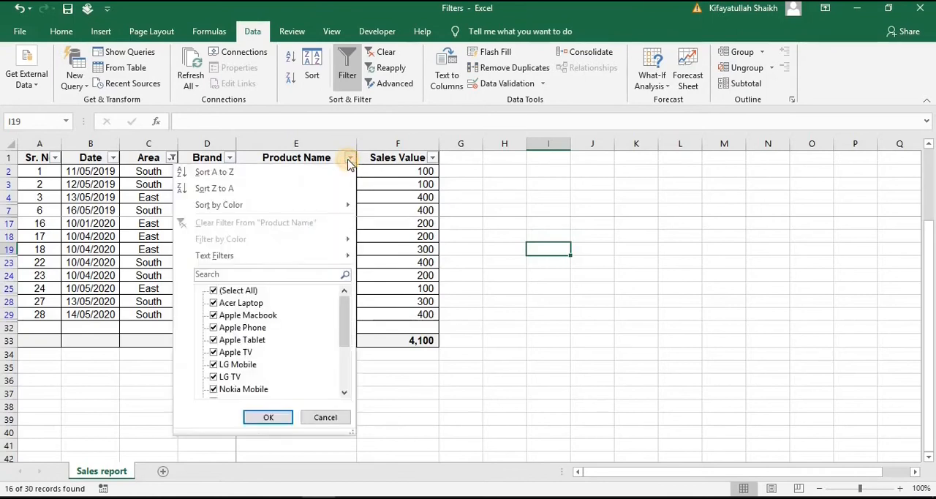
pyautogui.click(221, 274)
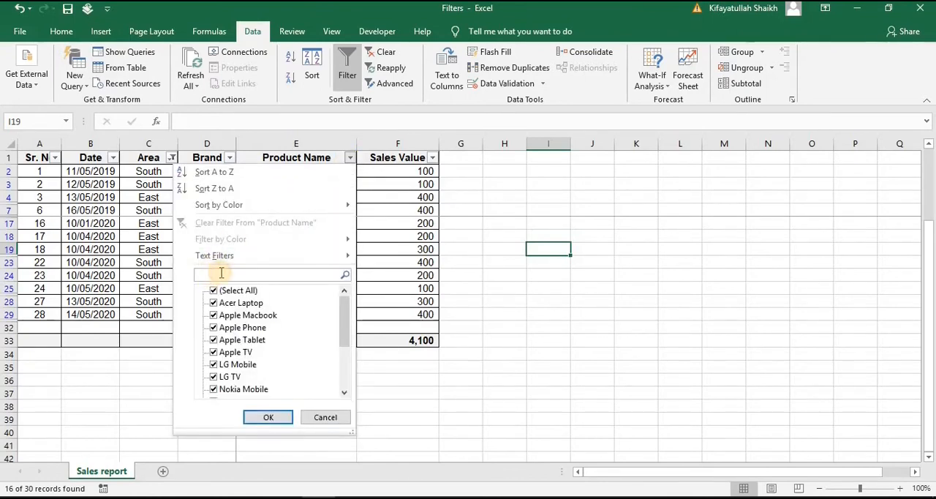
pyautogui.write('mobil')
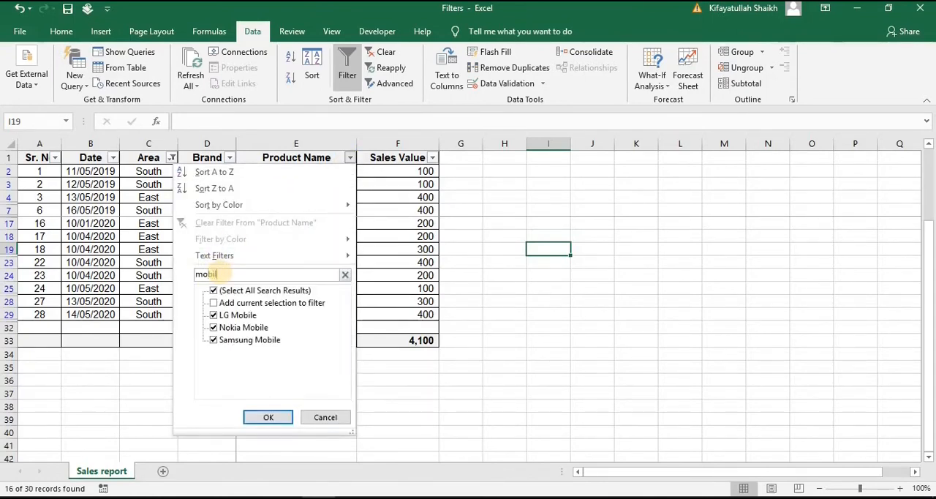
pyautogui.click(254, 419)
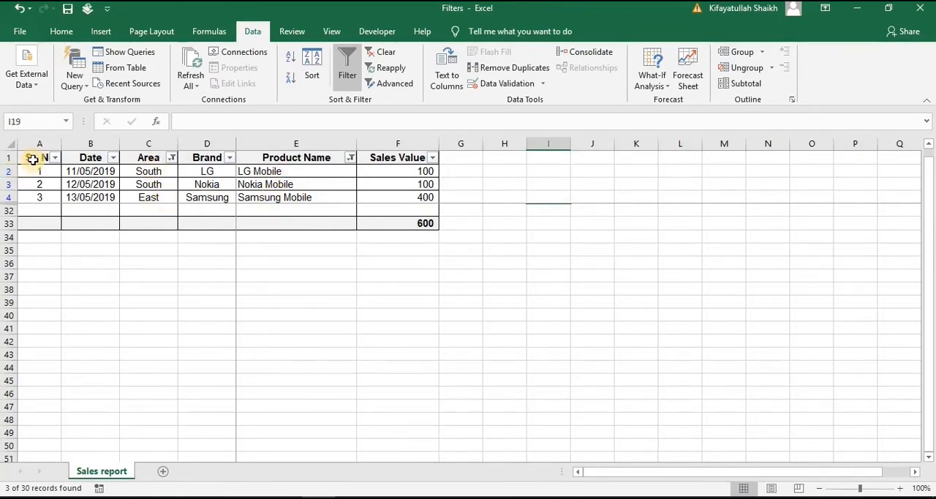
# Select the filtered report A1:F33 with its total row and save it as a custom view named "South East TV Sales"
pyautogui.moveTo(32, 159); pyautogui.dragTo(380, 223)
pyautogui.click(330, 29)
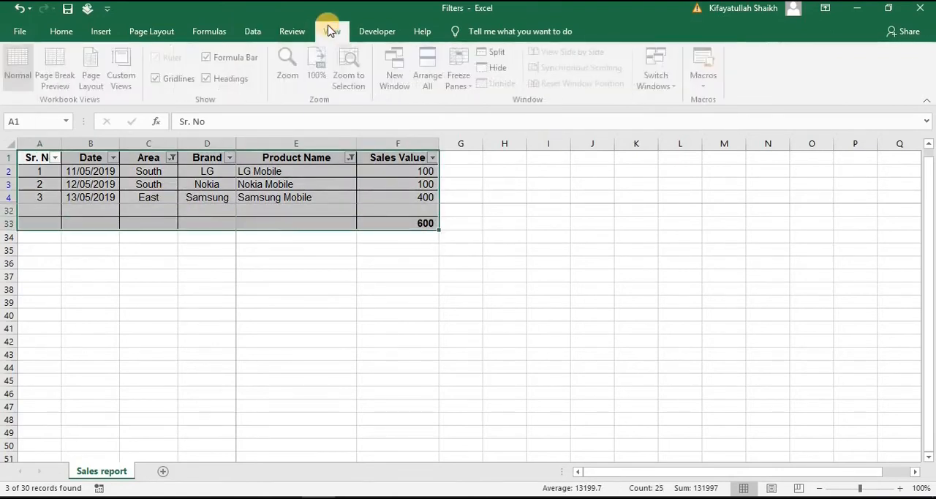
pyautogui.click(124, 81)
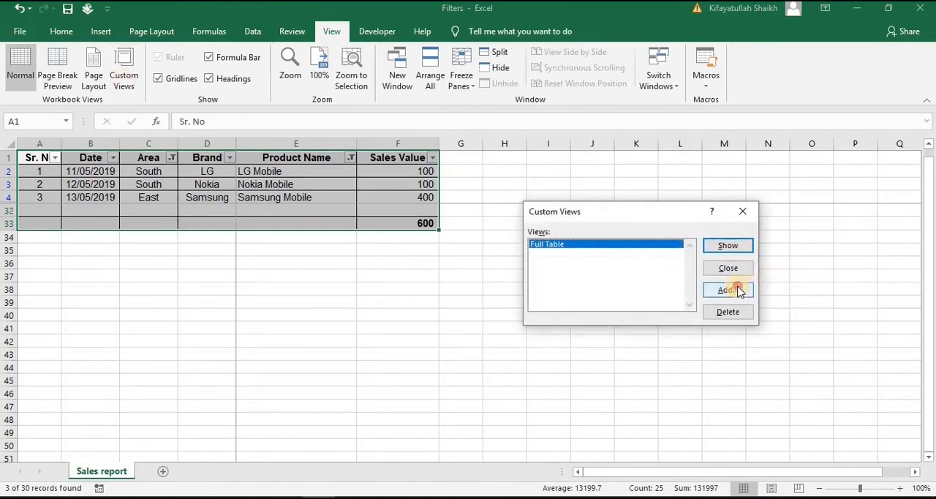
pyautogui.click(739, 291)
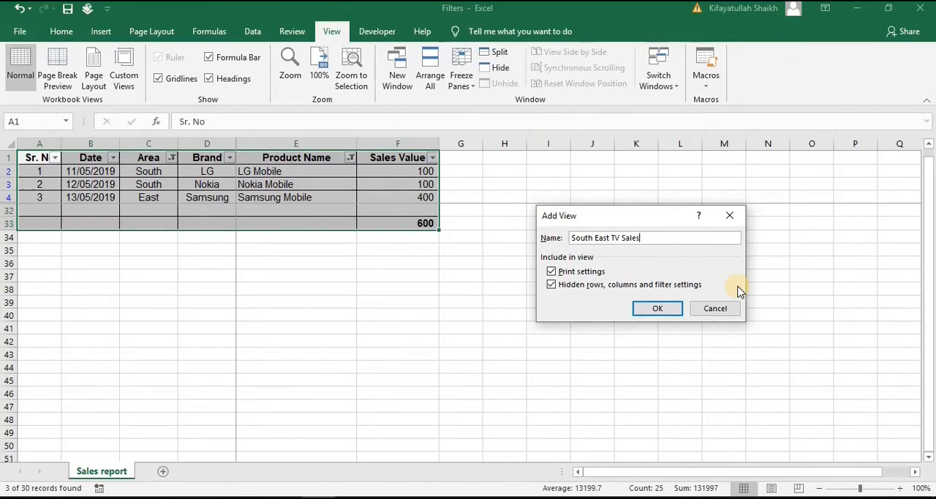
pyautogui.click(658, 309)
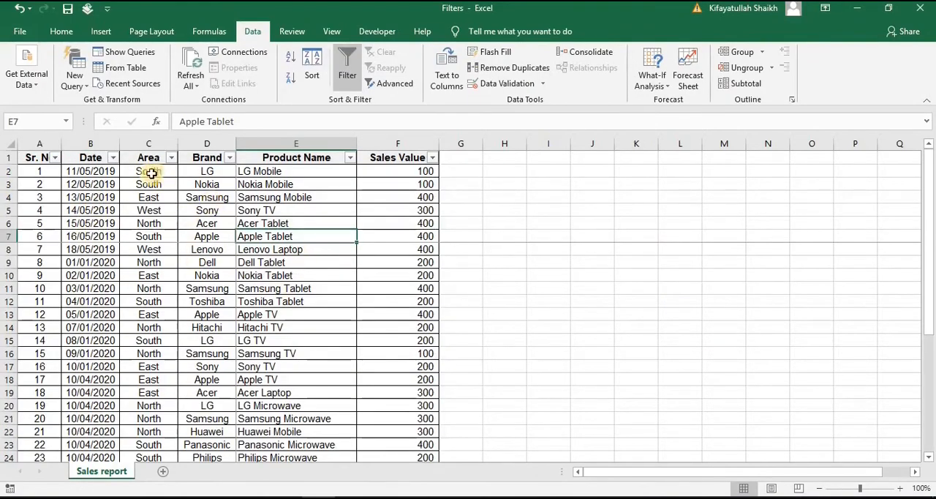
# Filter the Date column to show only May 2020 and May 2019
pyautogui.click(112, 158)
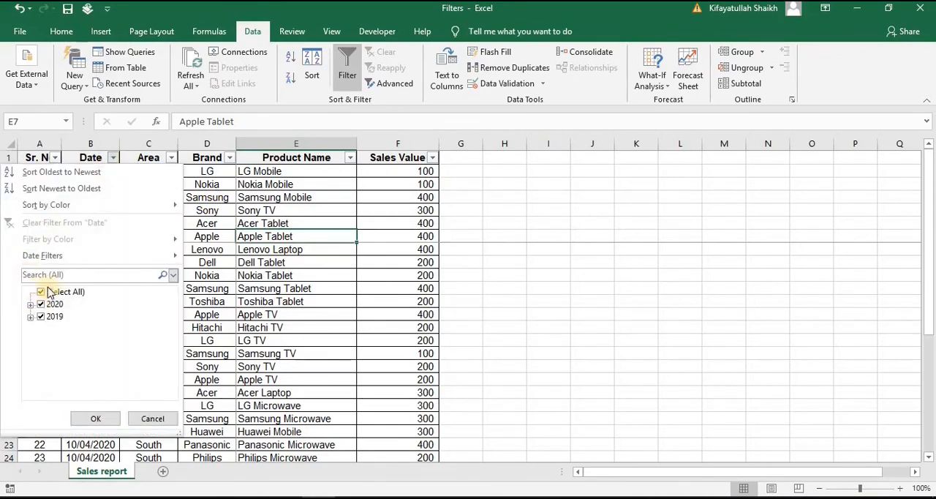
pyautogui.click(42, 291)
pyautogui.click(30, 304)
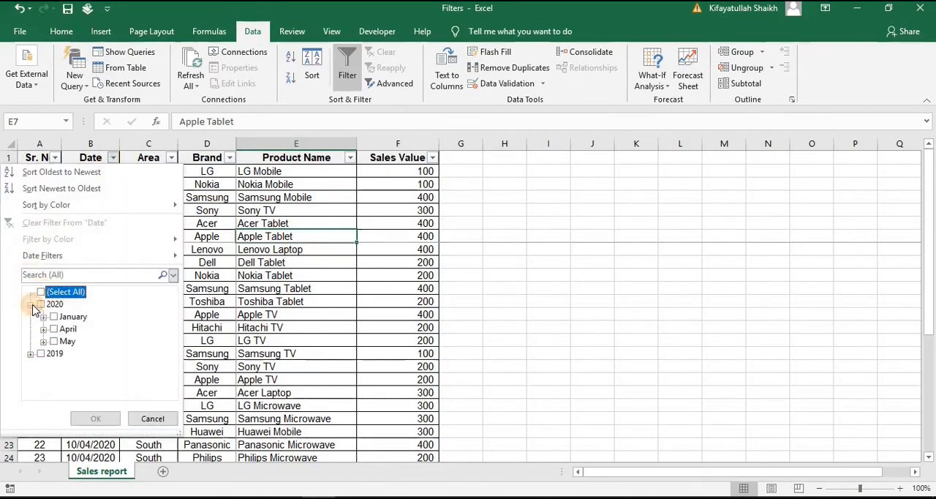
pyautogui.click(53, 341)
pyautogui.click(30, 353)
pyautogui.click(54, 366)
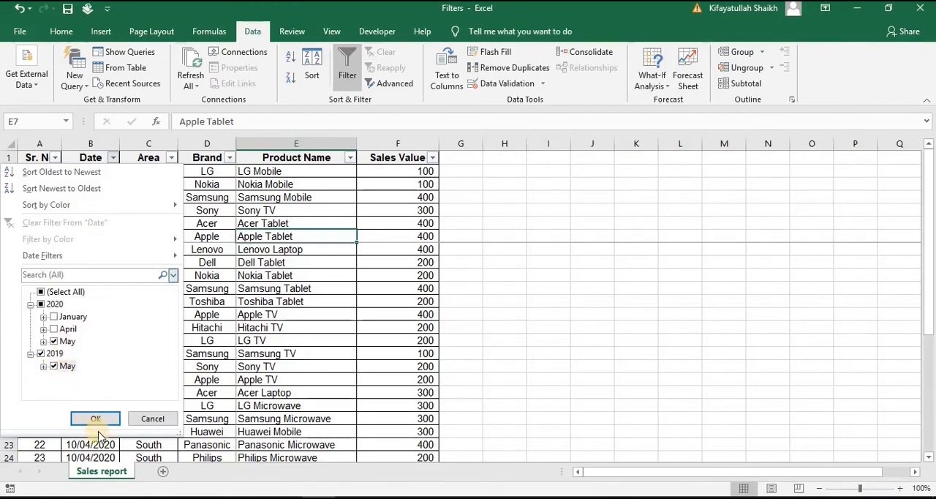
pyautogui.click(98, 421)
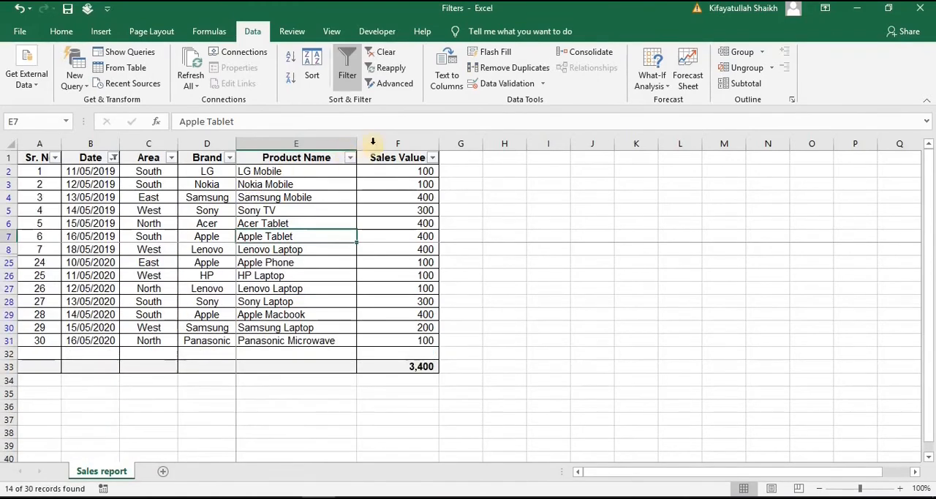
# Select the date-filtered report from A1 to F33, including the total row
pyautogui.click(35, 159)
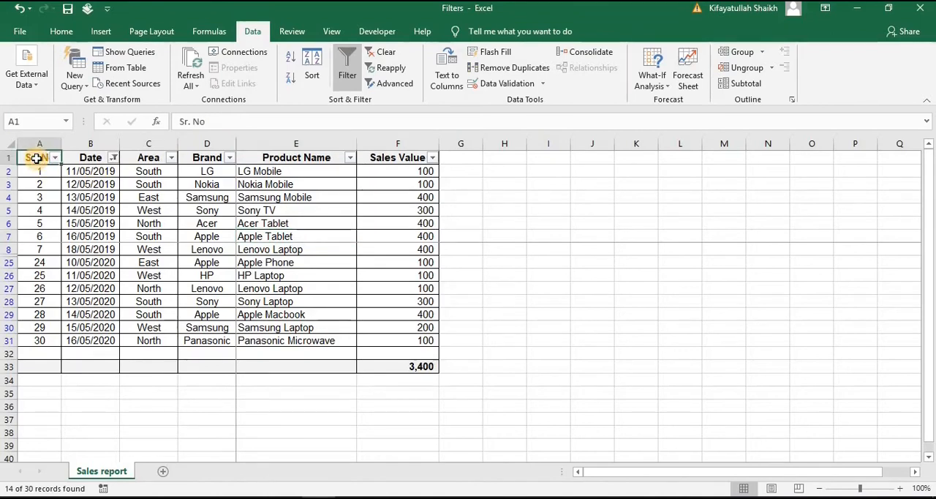
pyautogui.hotkey('ctrl', 'shift', 'Down')
pyautogui.hotkey('shift', 'Down')
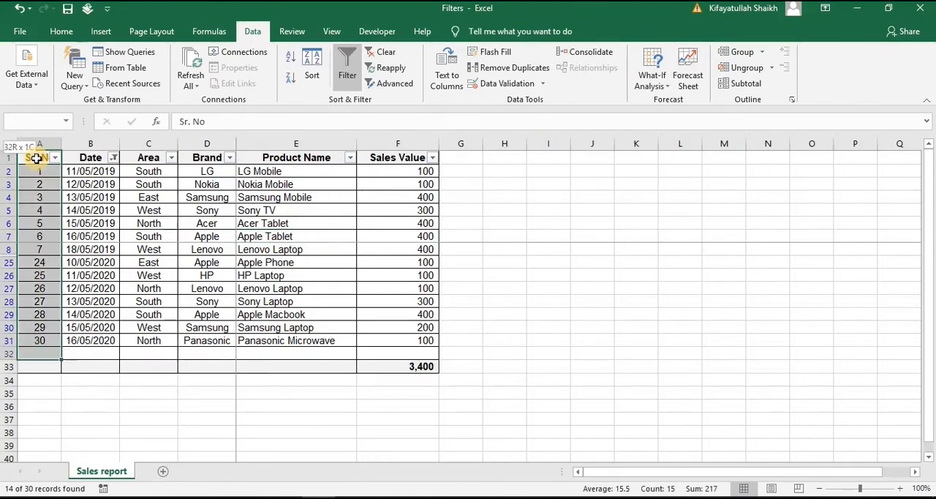
pyautogui.hotkey('shift', 'Down')
pyautogui.hotkey('ctrl', 'shift', 'Right')
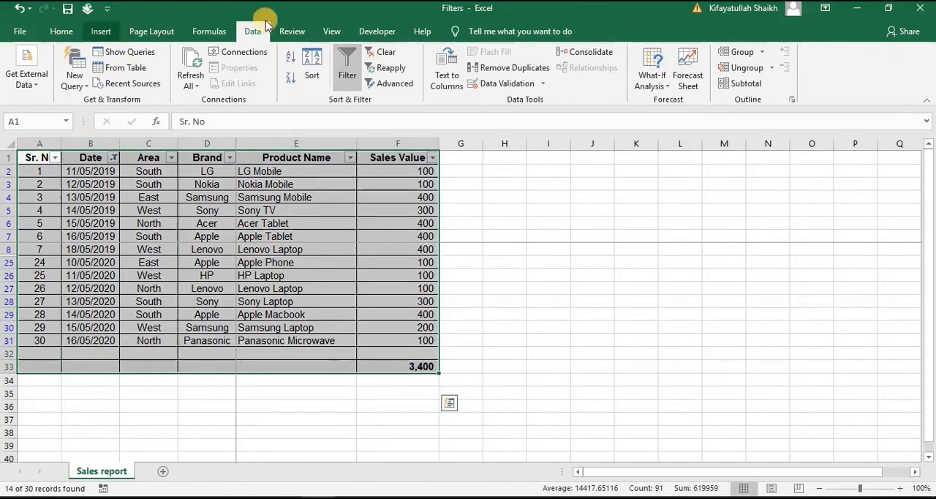
# Save the selected date-filtered report as a custom view named "Products sold in May 2019-2020"
pyautogui.click(330, 32)
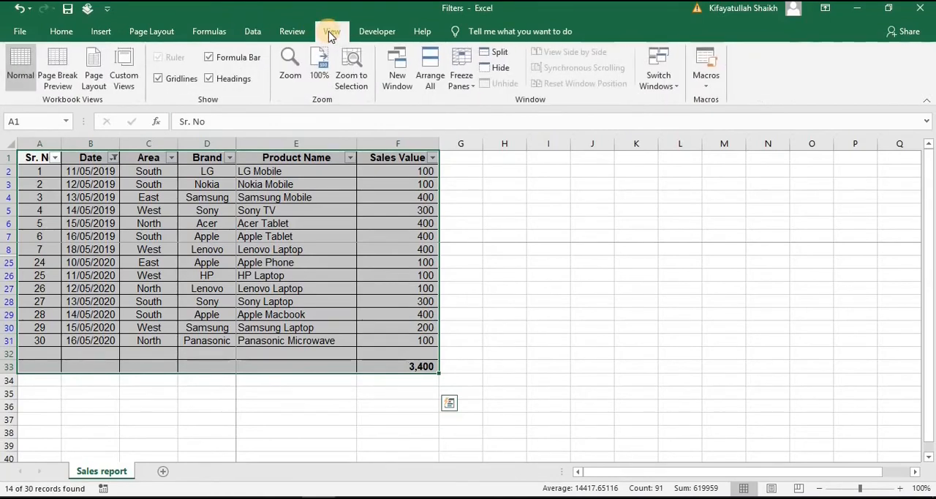
pyautogui.click(126, 89)
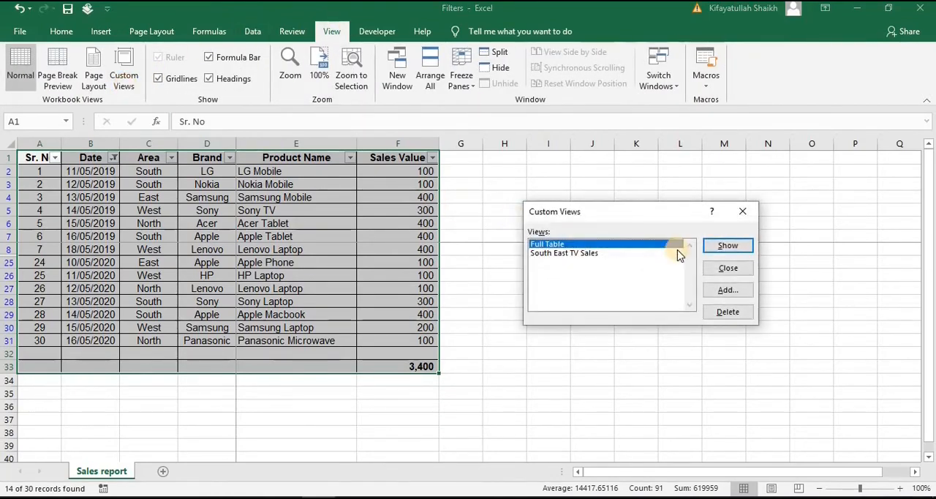
pyautogui.click(726, 291)
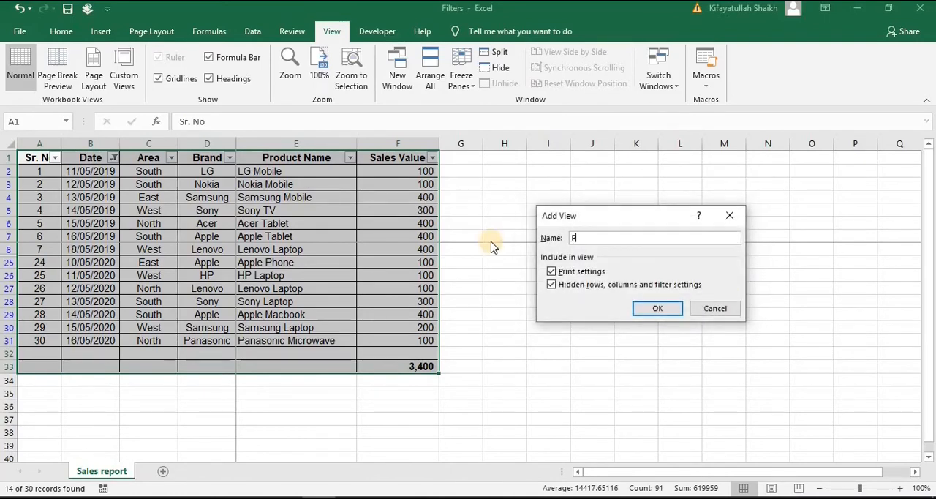
pyautogui.write('Products ')
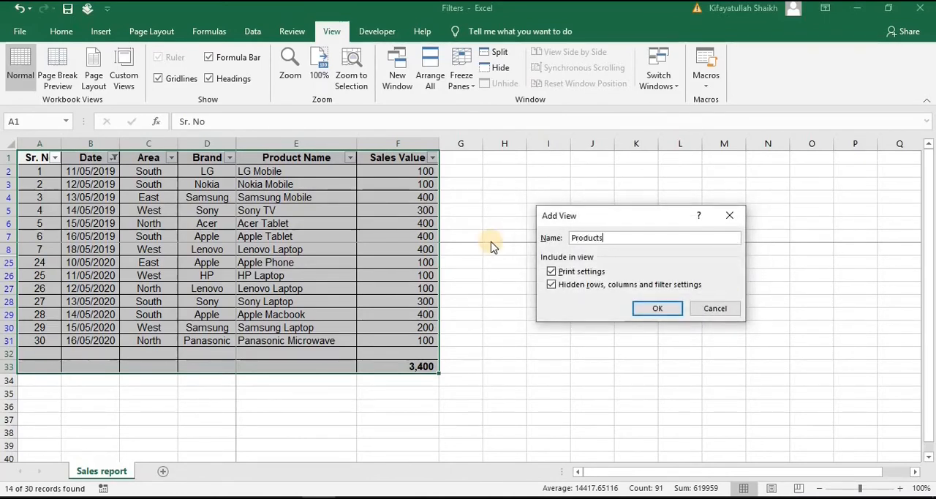
pyautogui.write('sold in')
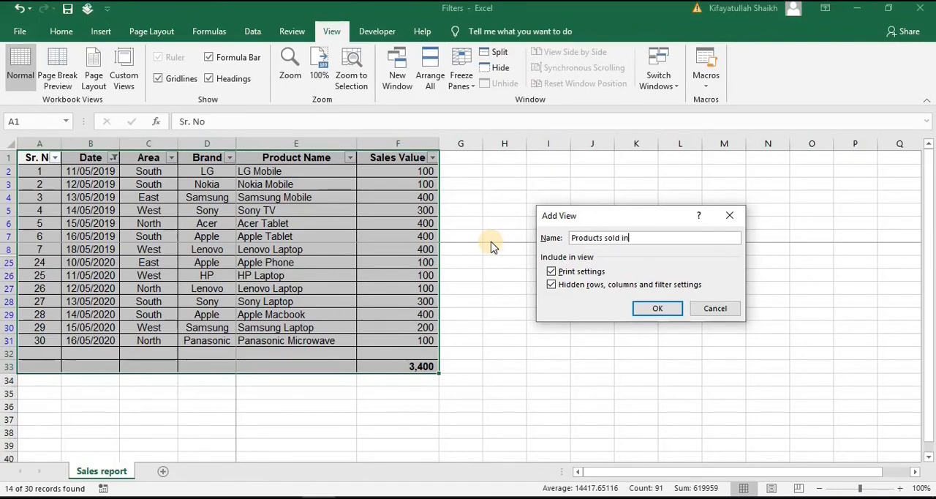
pyautogui.write(' May 201')
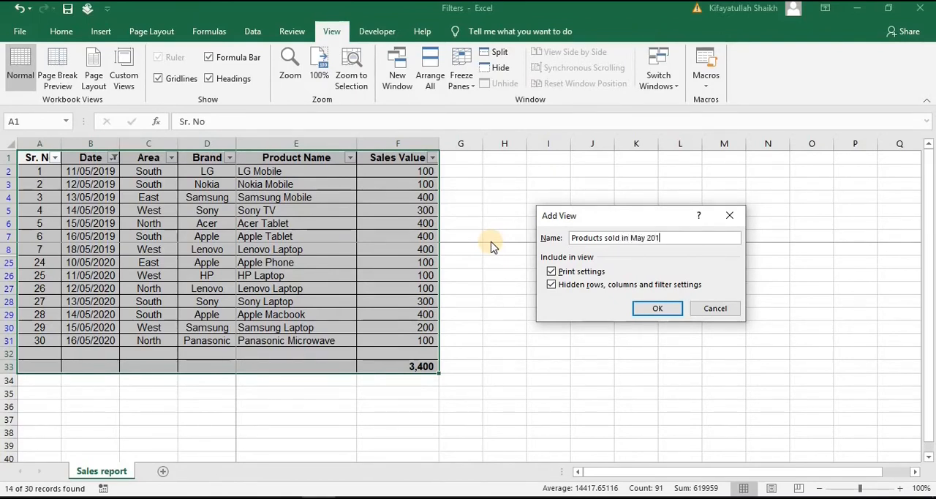
pyautogui.write('9-2020')
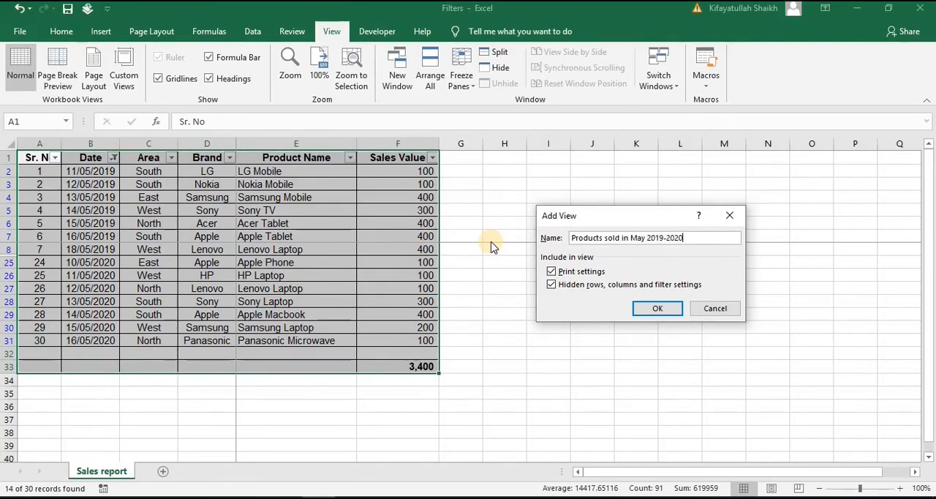
pyautogui.click(672, 310)
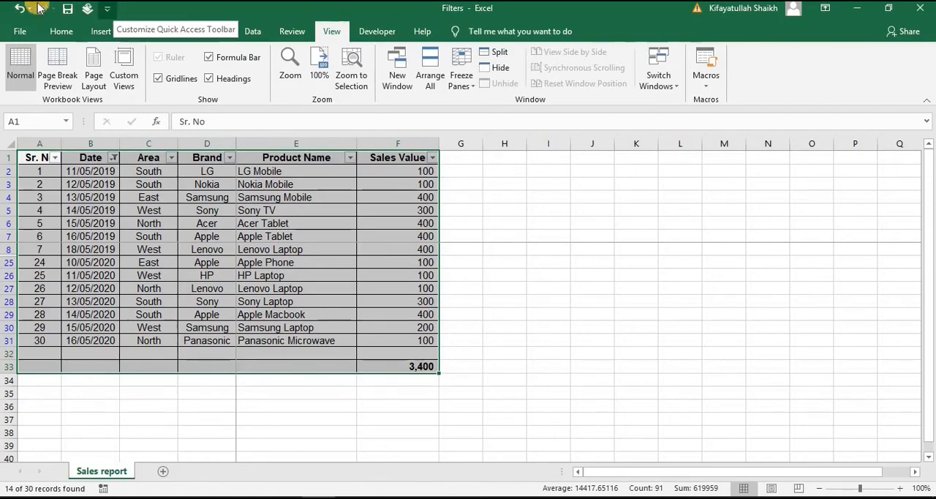
# Add the Custom Views command from the full command list to the Quick Access Toolbar for all documents
pyautogui.click(107, 10)
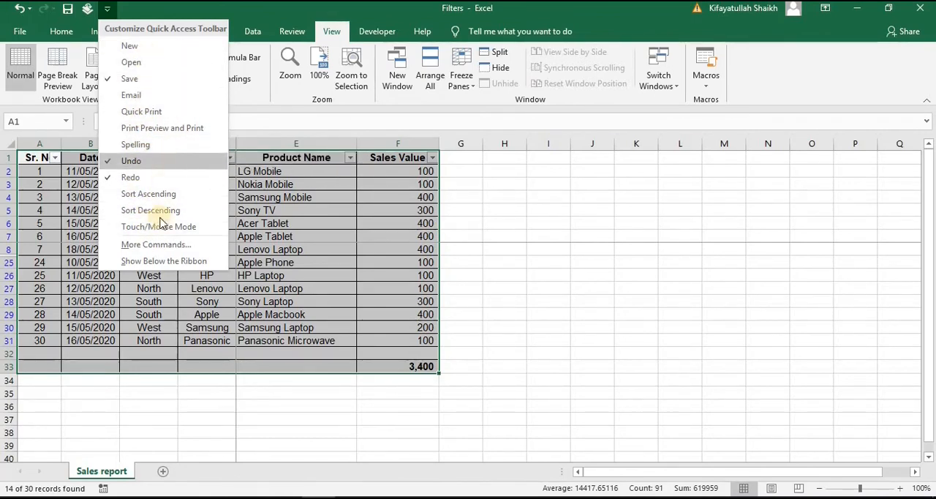
pyautogui.click(158, 251)
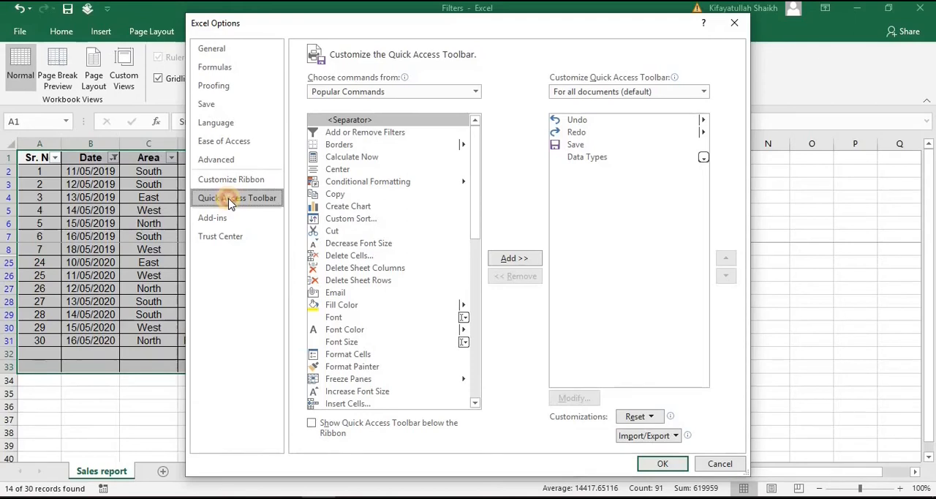
pyautogui.click(476, 93)
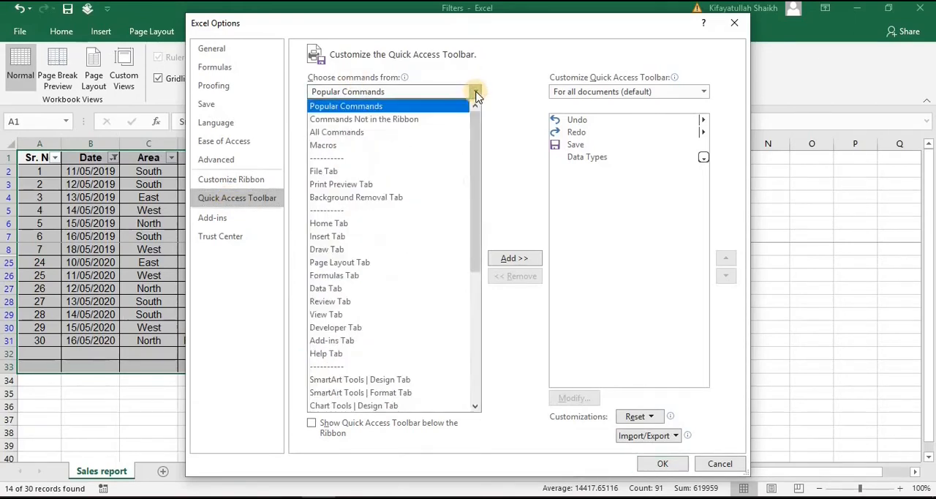
pyautogui.click(412, 132)
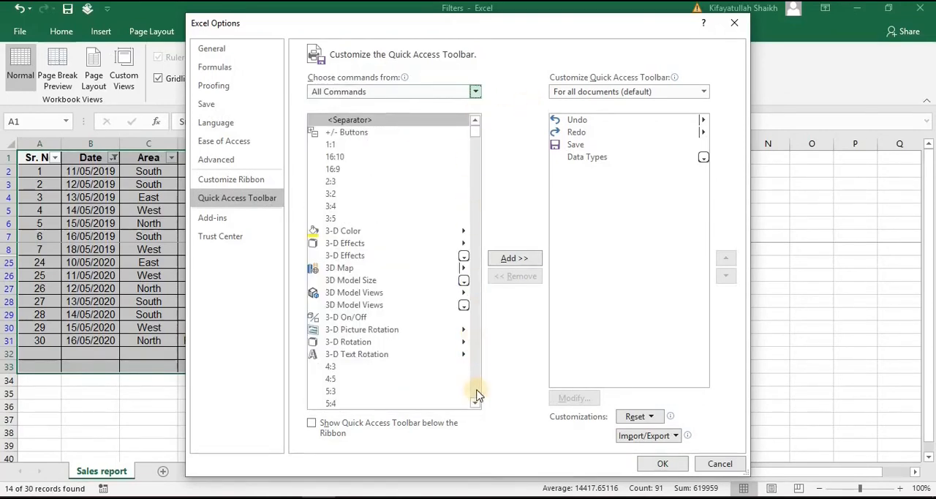
pyautogui.moveTo(476, 403); pyautogui.dragTo(476, 404)
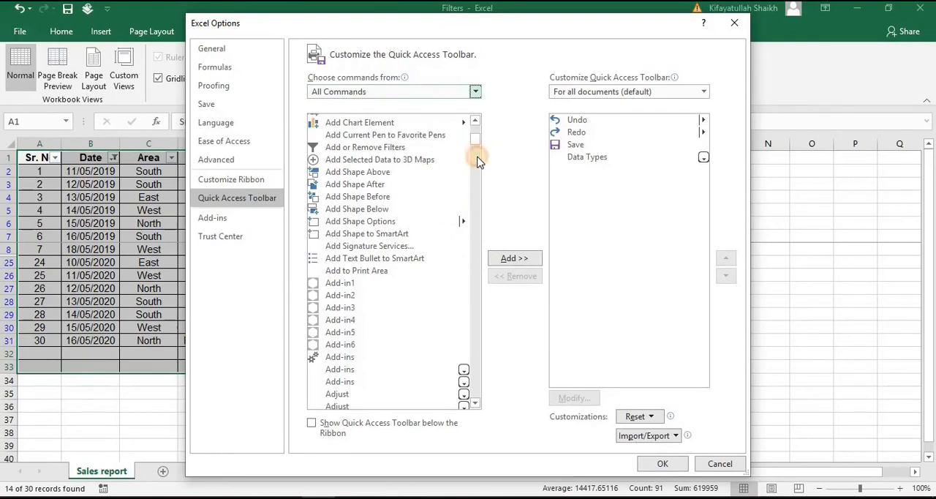
pyautogui.moveTo(476, 140); pyautogui.dragTo(475, 196)
pyautogui.click(347, 223)
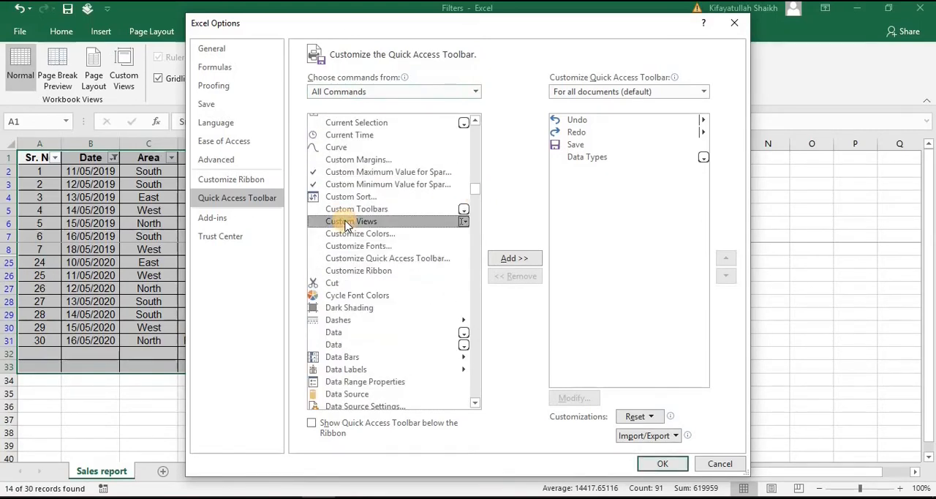
pyautogui.click(514, 260)
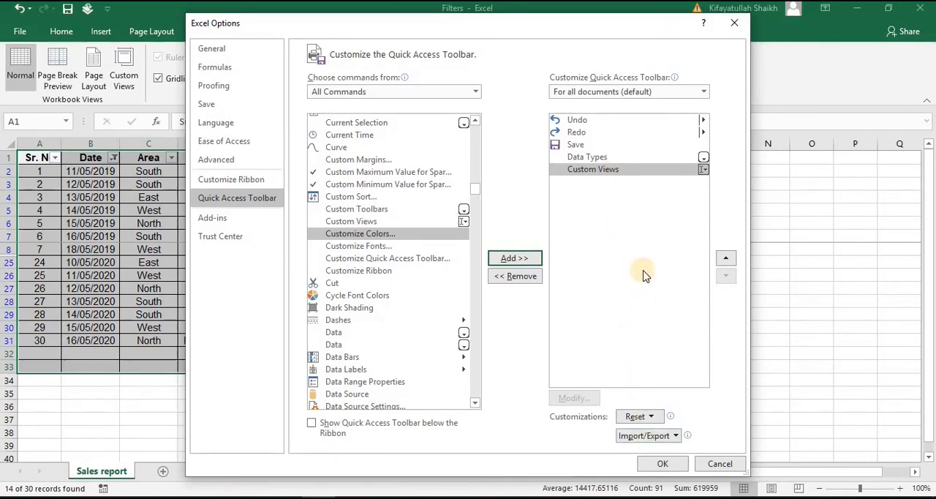
pyautogui.click(662, 465)
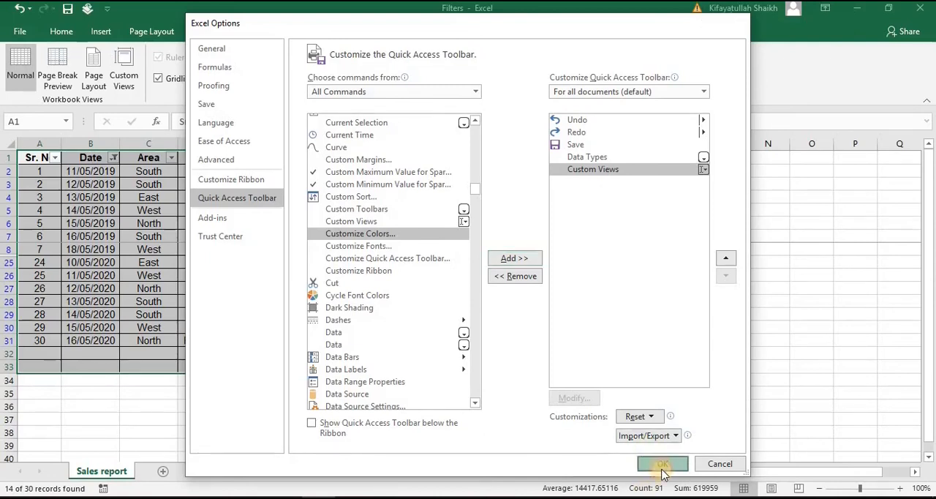
# Deselect the report by selecting empty cell H5, and show the Quick Access Toolbar below the ribbon
pyautogui.click(503, 212)
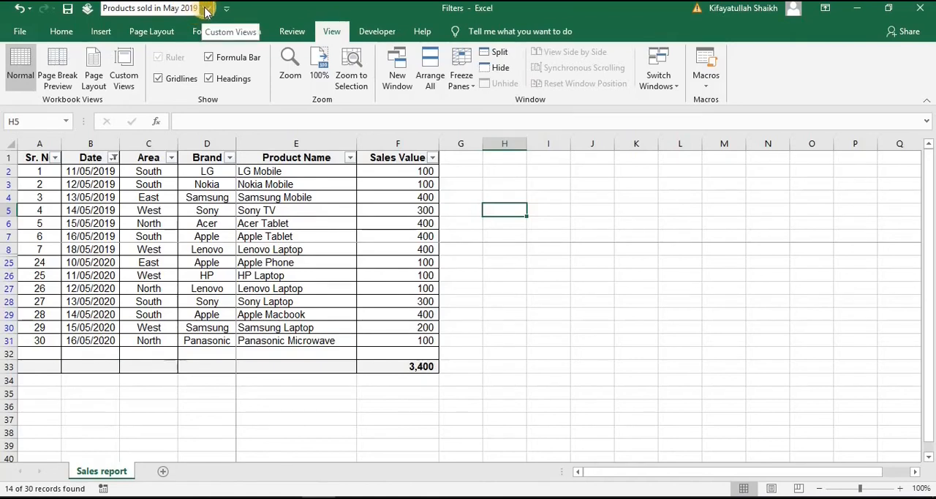
pyautogui.rightClick(207, 10)
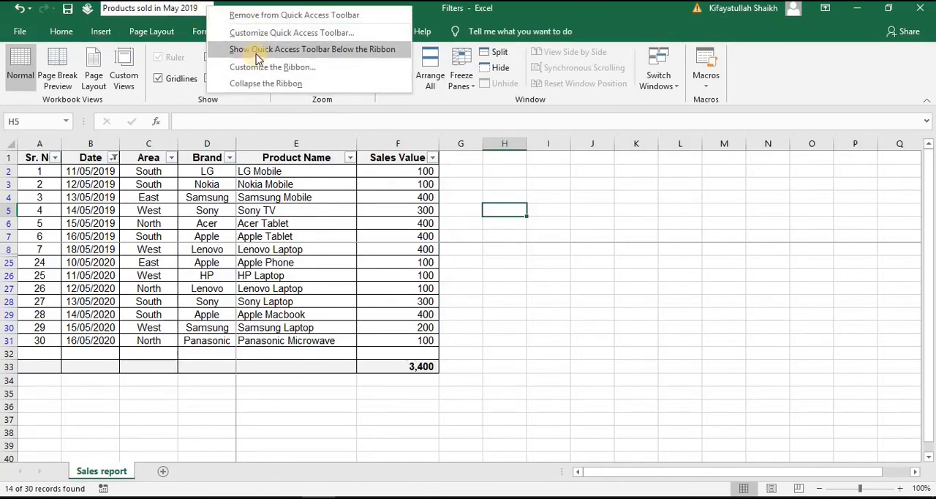
pyautogui.click(358, 50)
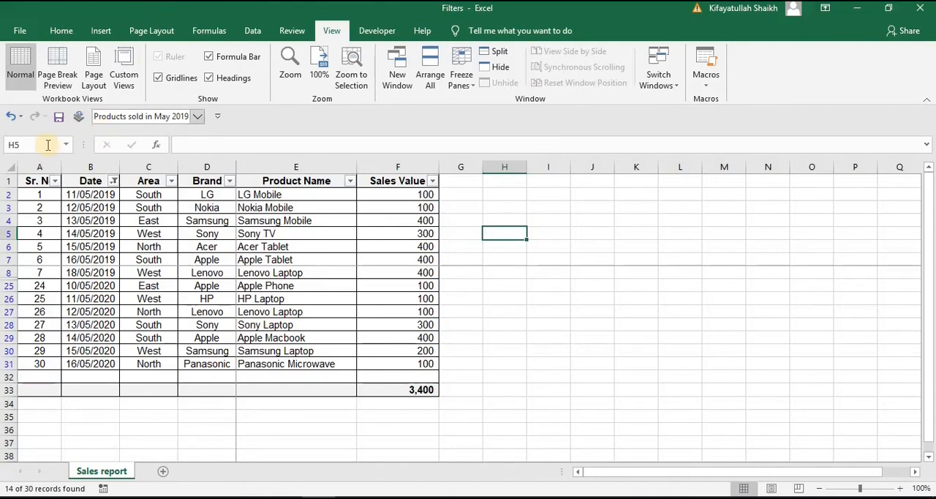
# Switch the sheet to the saved "Full Table" custom view and look through its rows
pyautogui.click(197, 117)
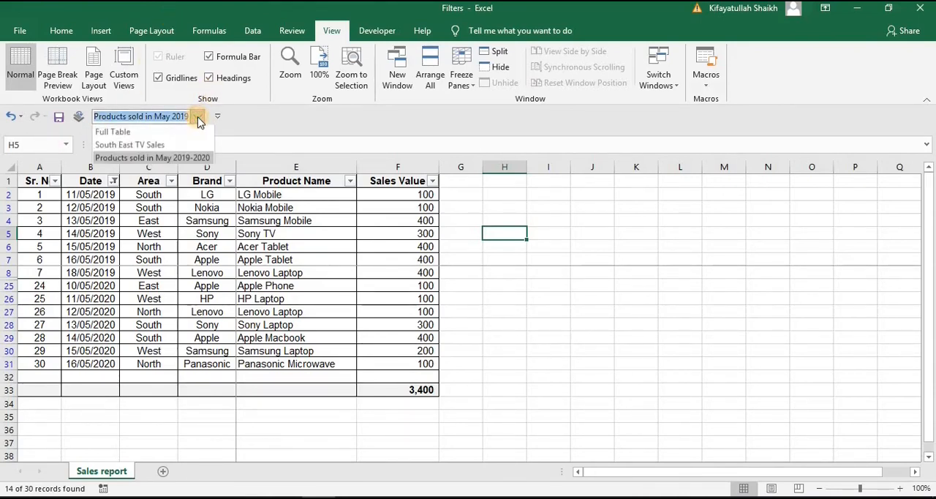
pyautogui.click(146, 132)
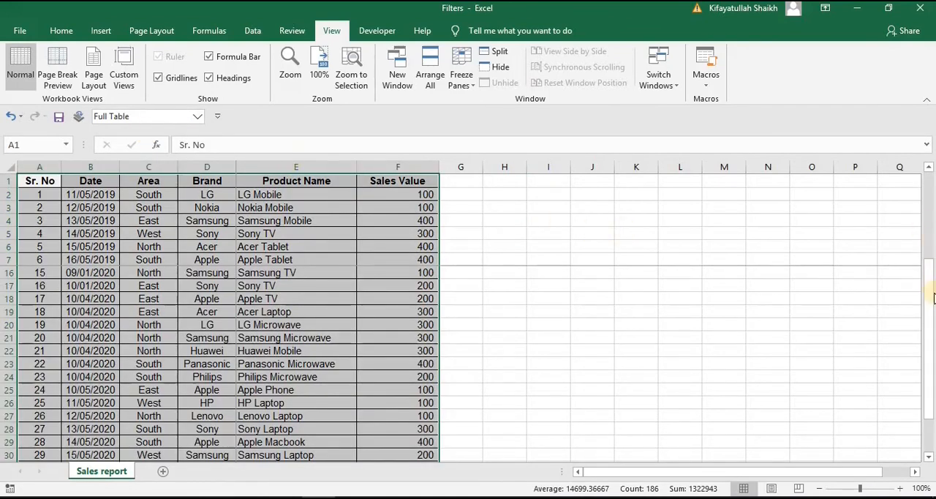
pyautogui.moveTo(932, 296); pyautogui.dragTo(932, 243)
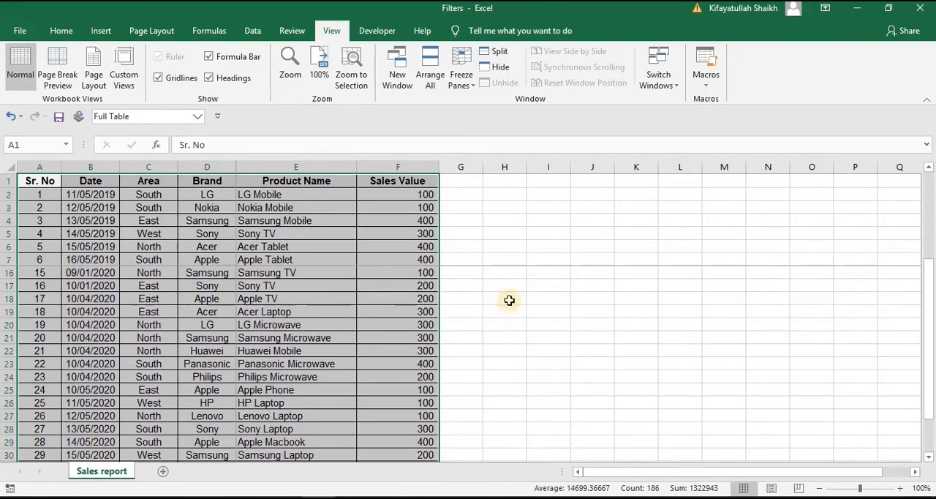
# Switch the sheet to the "Products sold in May 2019-2020" custom view and reopen the list of saved views
pyautogui.click(199, 118)
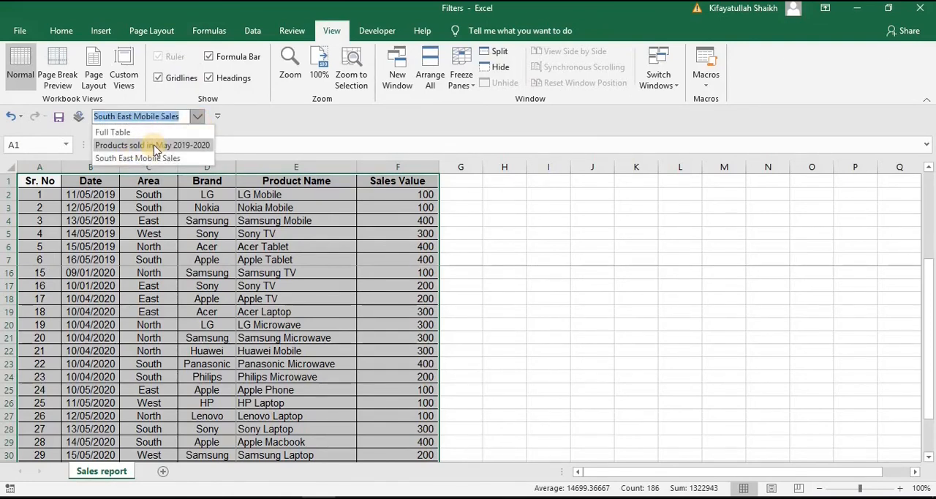
pyautogui.click(154, 146)
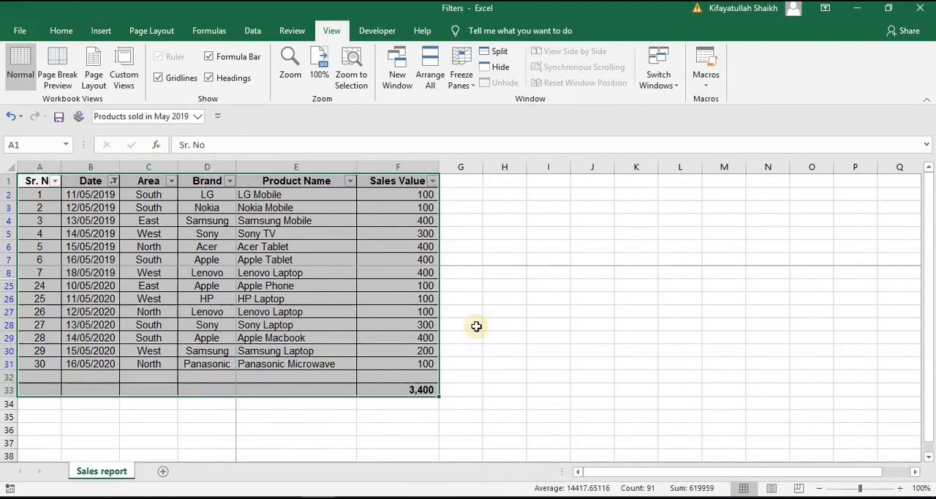
pyautogui.click(199, 117)
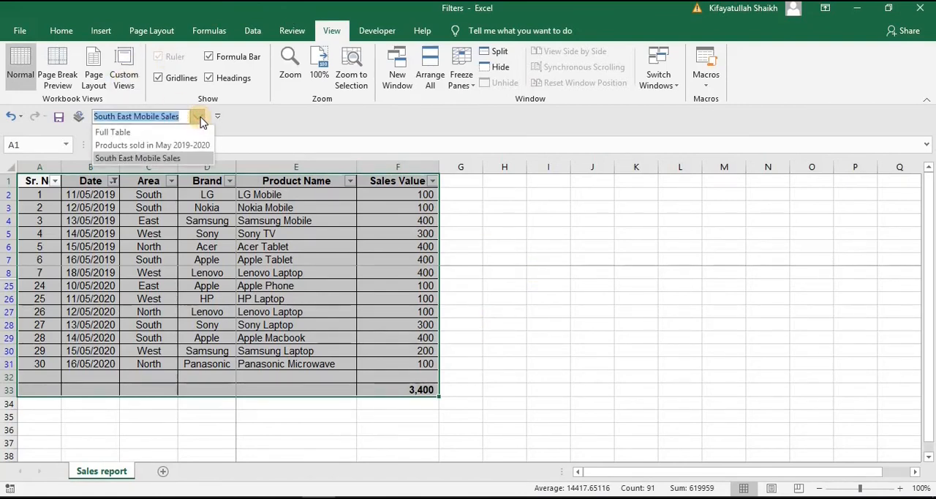